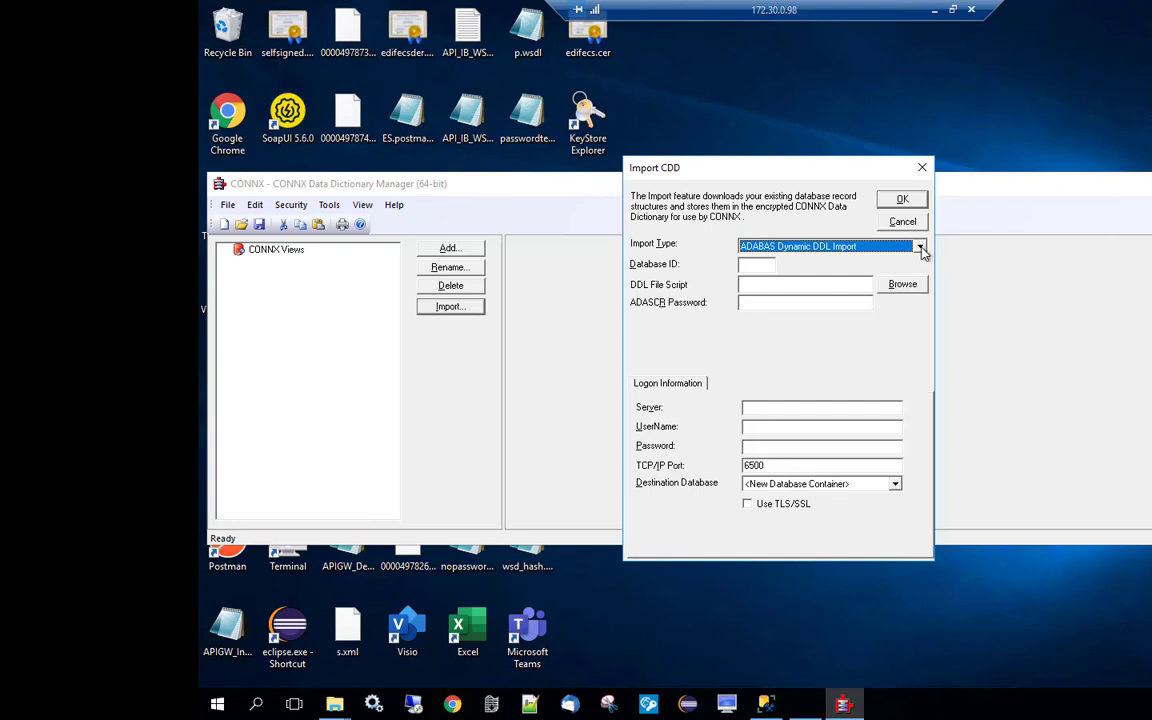
Set the import type to ADABAS Import - SYSOBJH Transfer Format with Database ID 12.
left_click(919, 247)
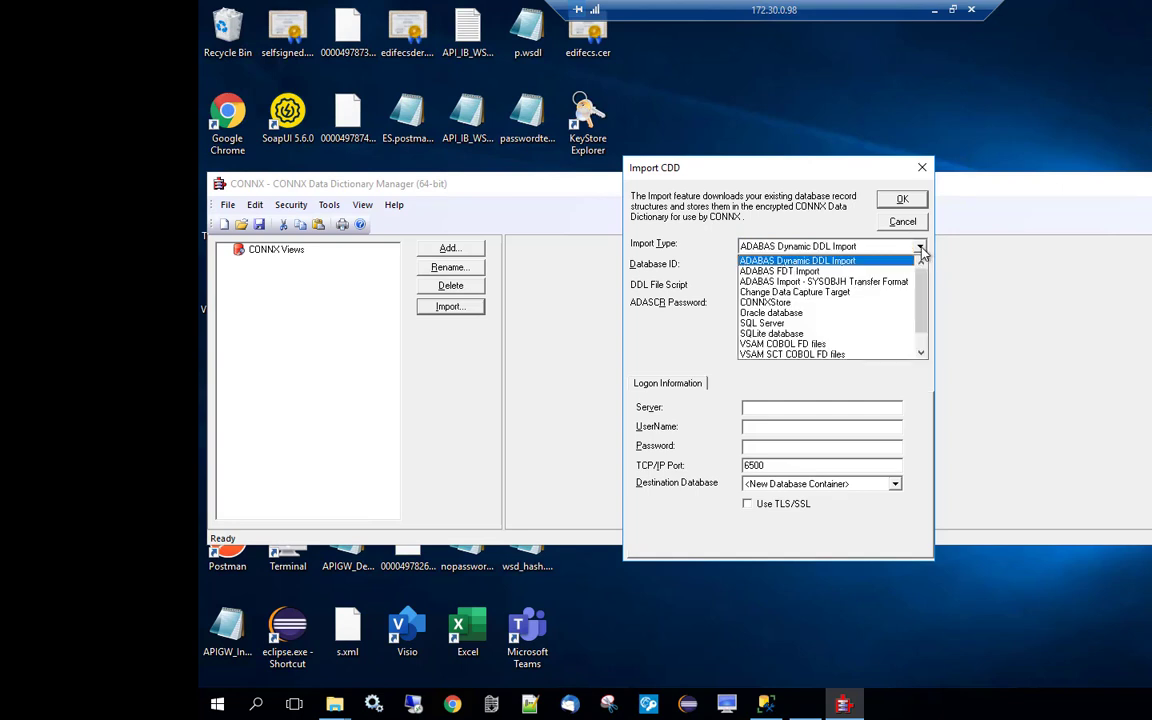
left_click(847, 284)
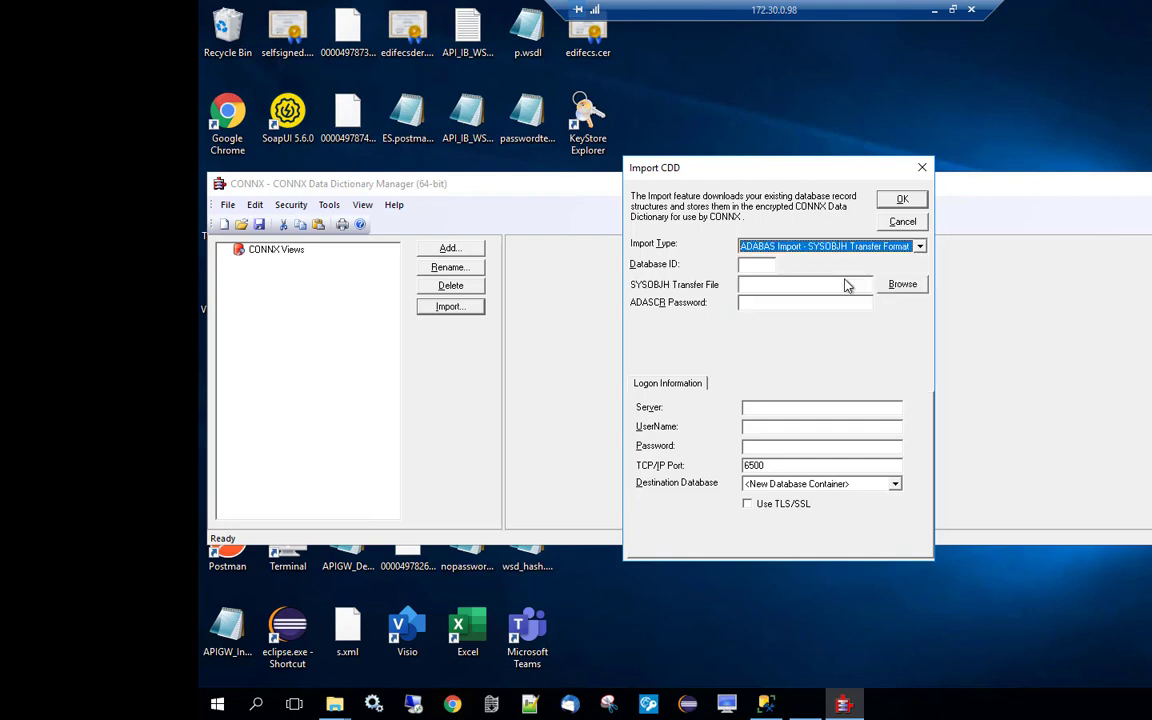
left_click(760, 264)
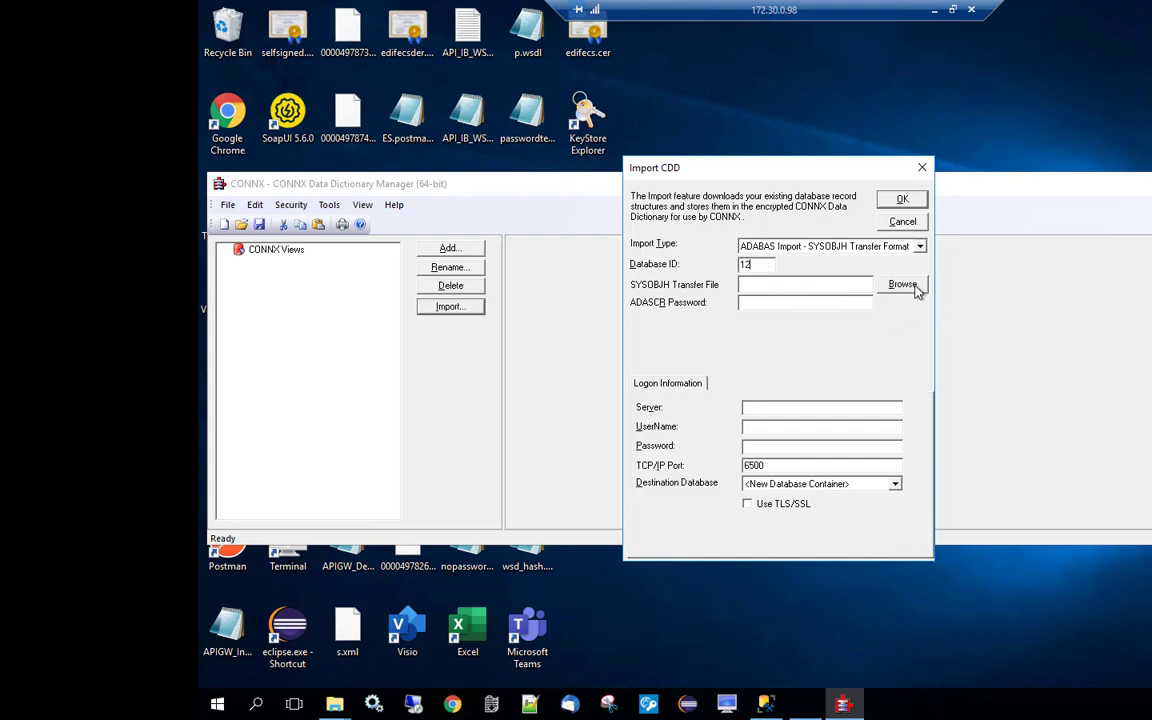
Pick the transfer file from the C:\CONNX32\SYSOBJH folder.
left_click(903, 284)
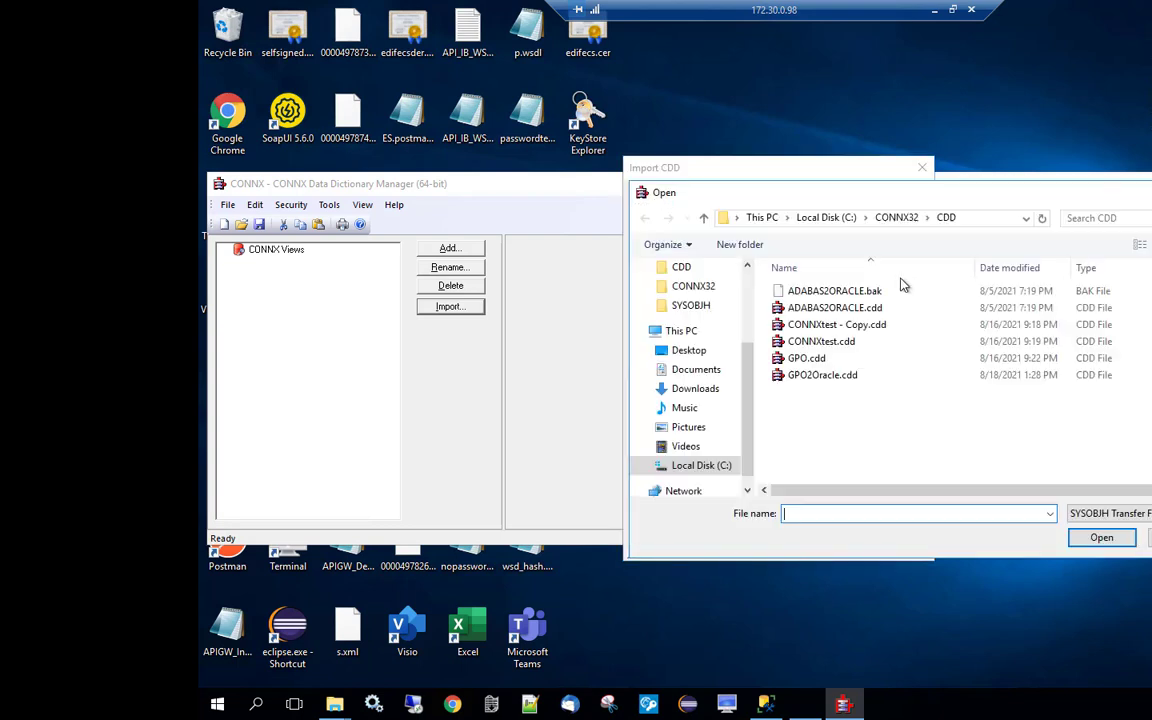
left_click(886, 220)
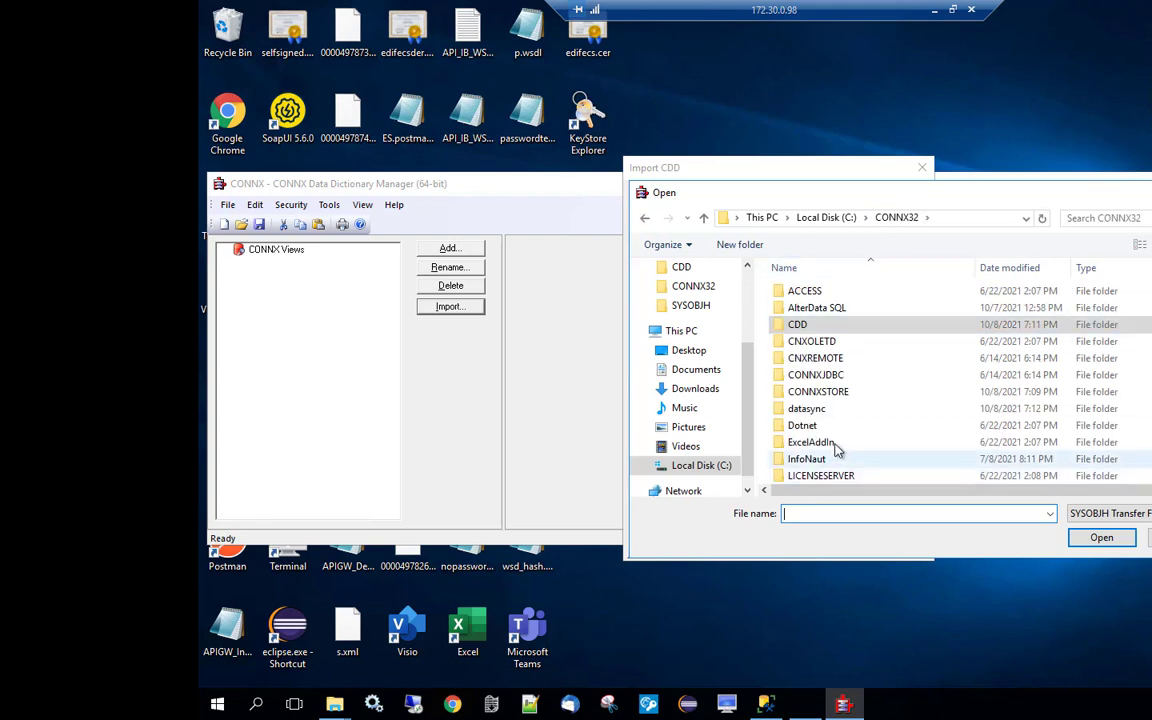
scroll(832, 443, "down", 3)
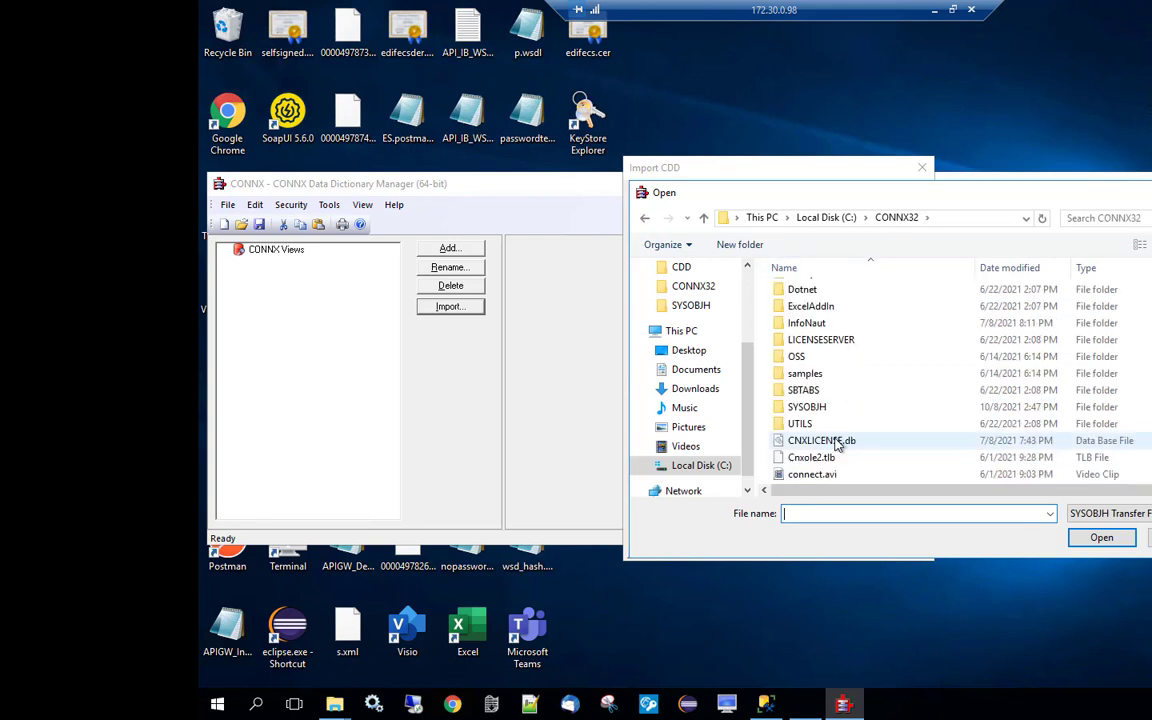
double_click(805, 407)
double_click(816, 330)
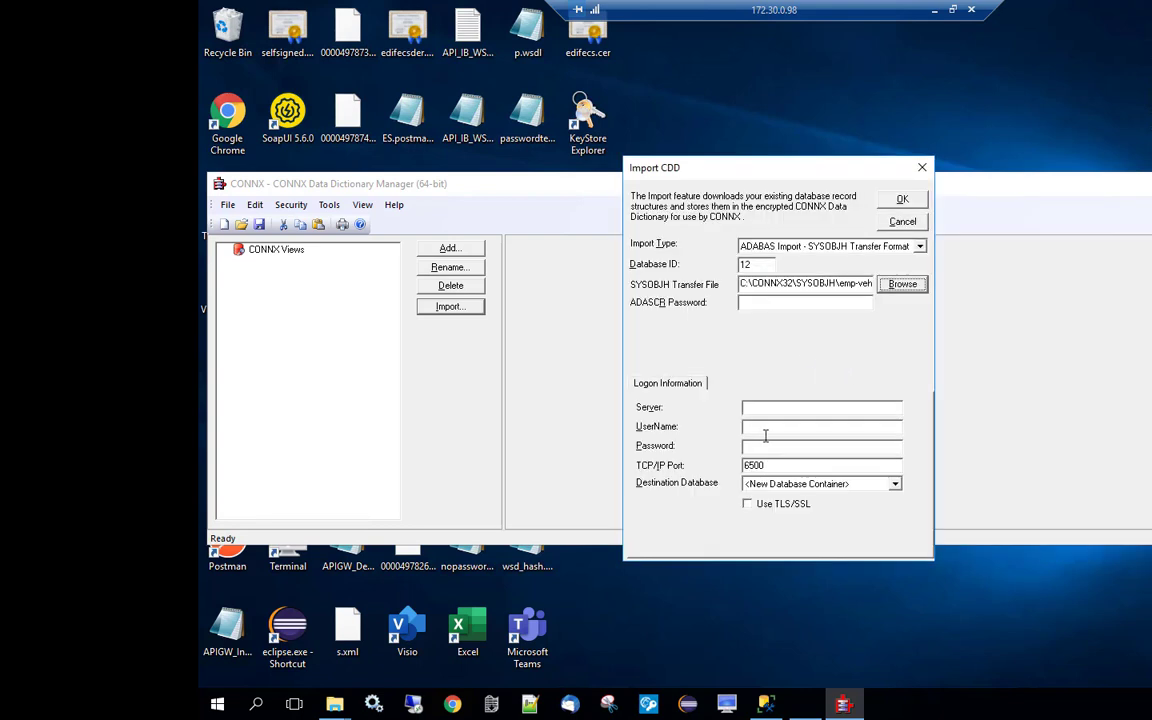
Connect to ADABAS server localhost with the user name and password to load its tables.
left_click(781, 406)
type("lo")
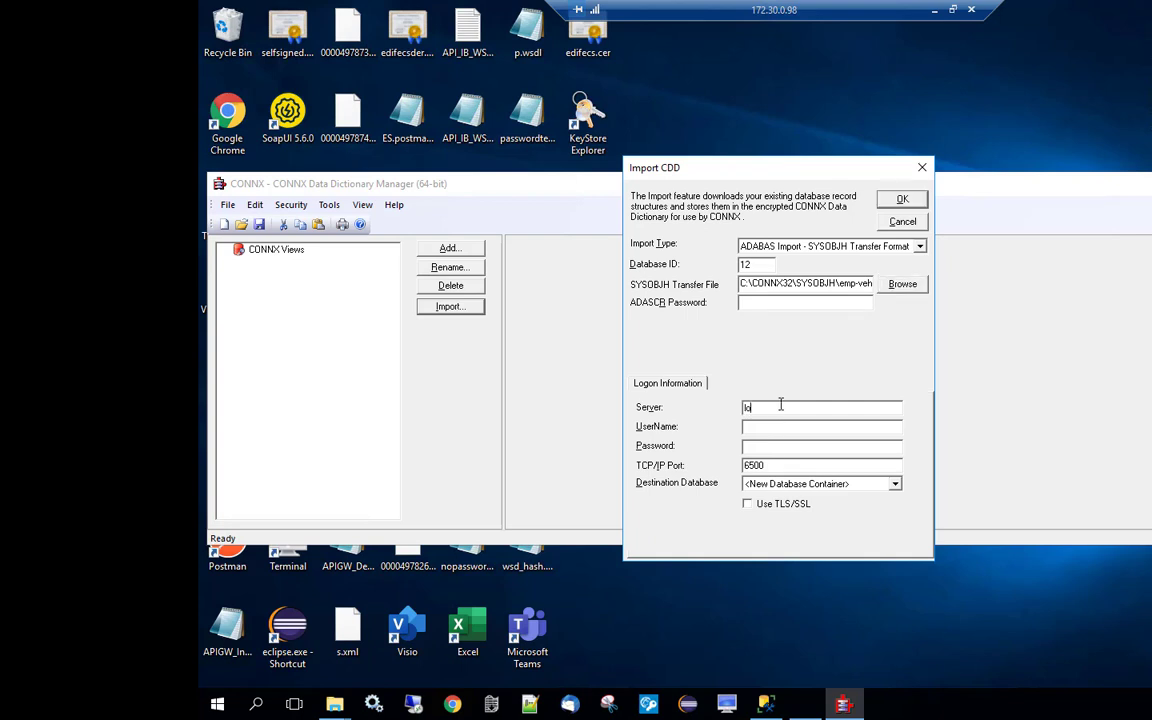
type("calhost")
left_click(785, 426)
type("sag")
left_click(786, 447)
type("***")
left_click(902, 200)
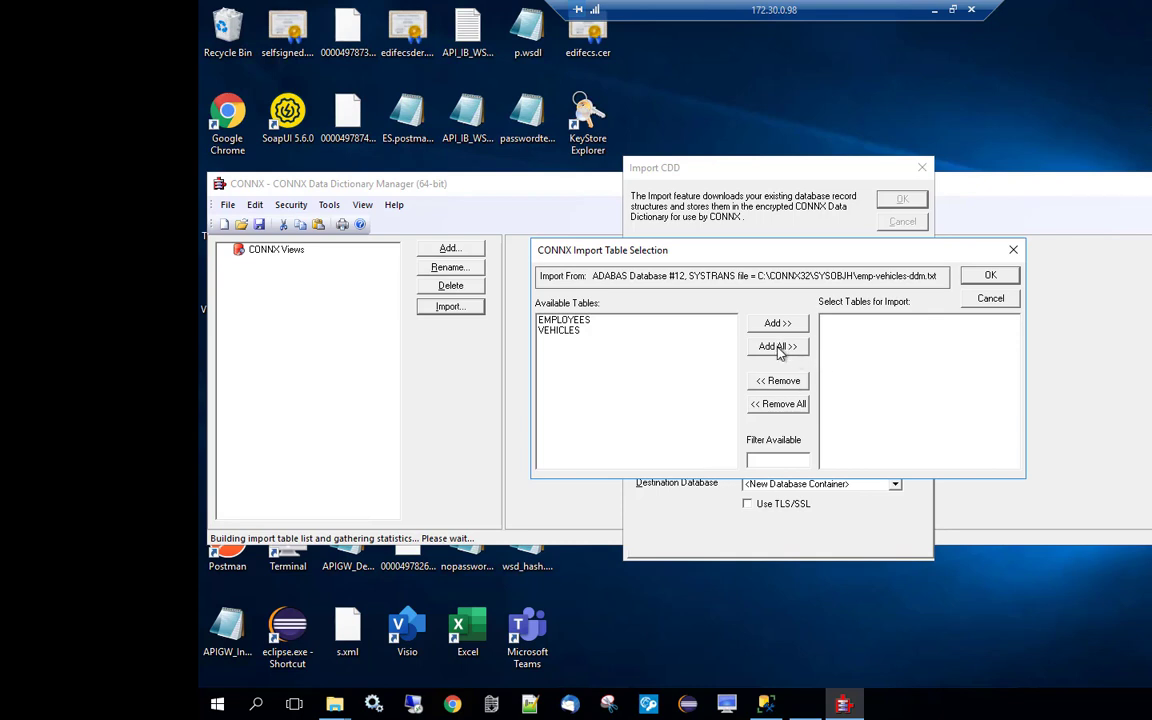
Add both EMPLOYEES and VEHICLES and accept their ADABAS count selections.
left_click(779, 347)
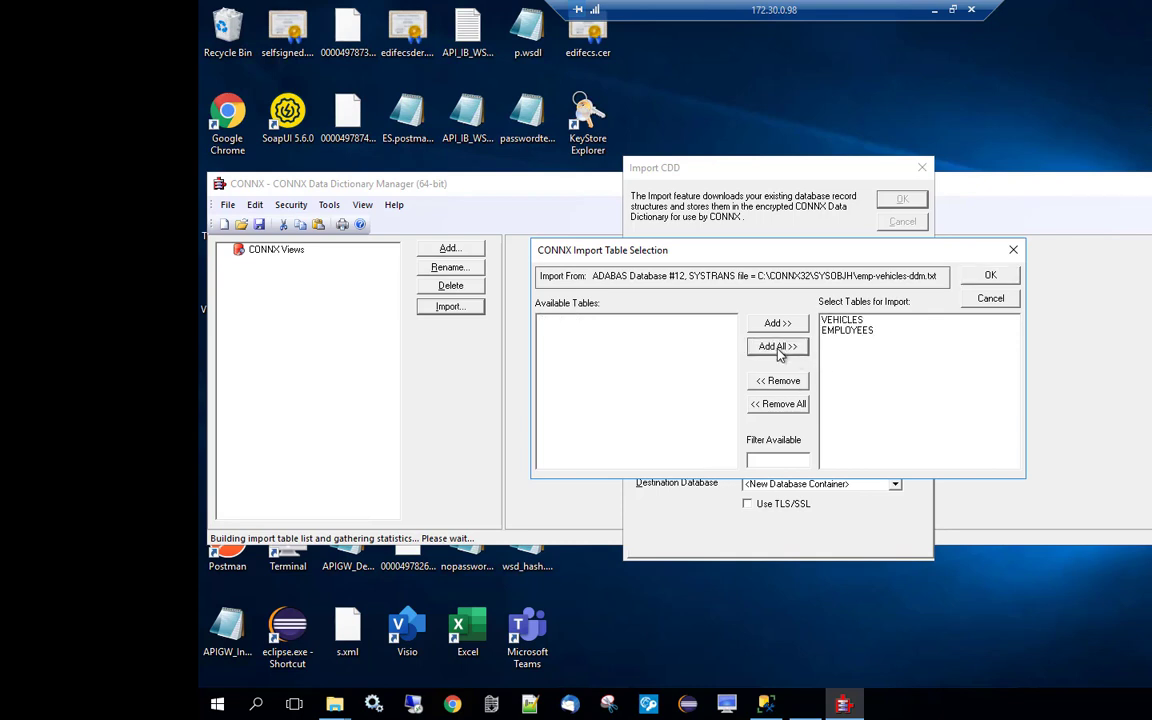
left_click(1003, 280)
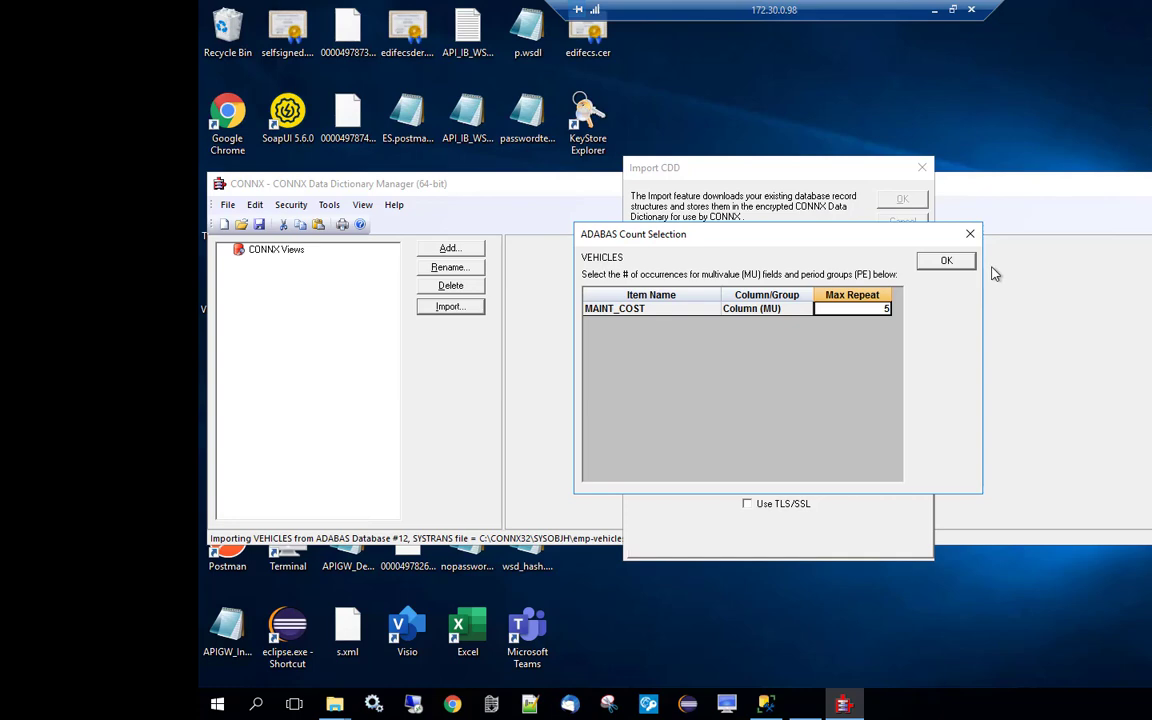
left_click(955, 262)
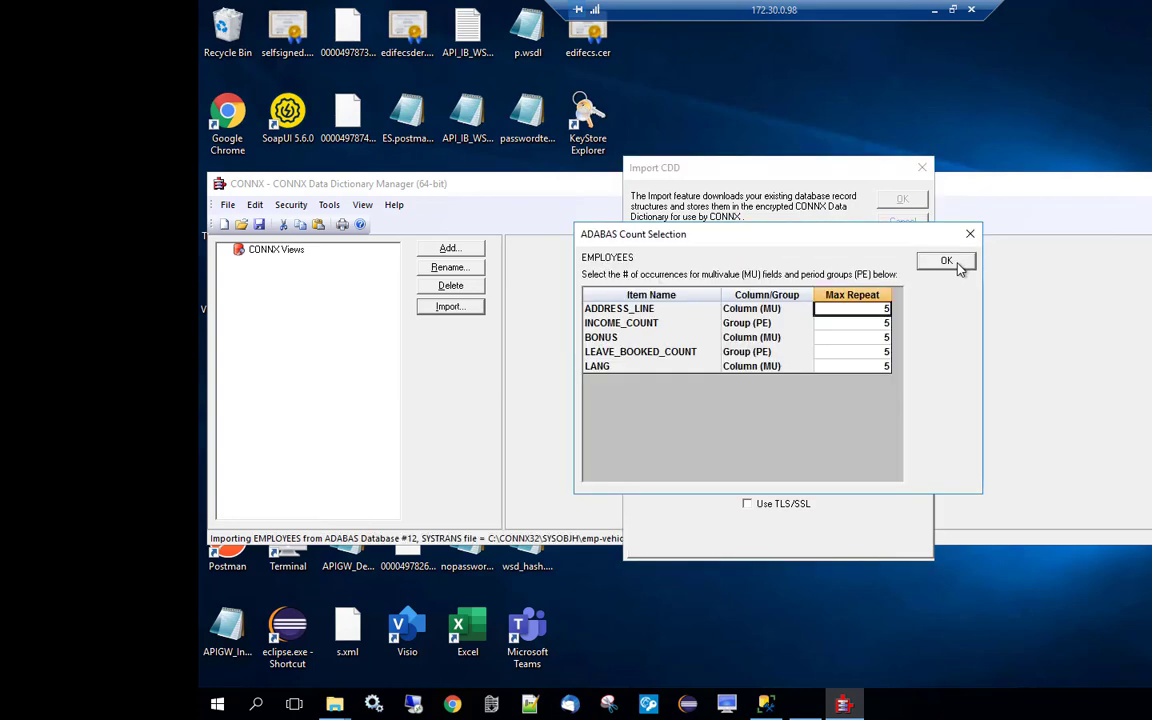
left_click(946, 262)
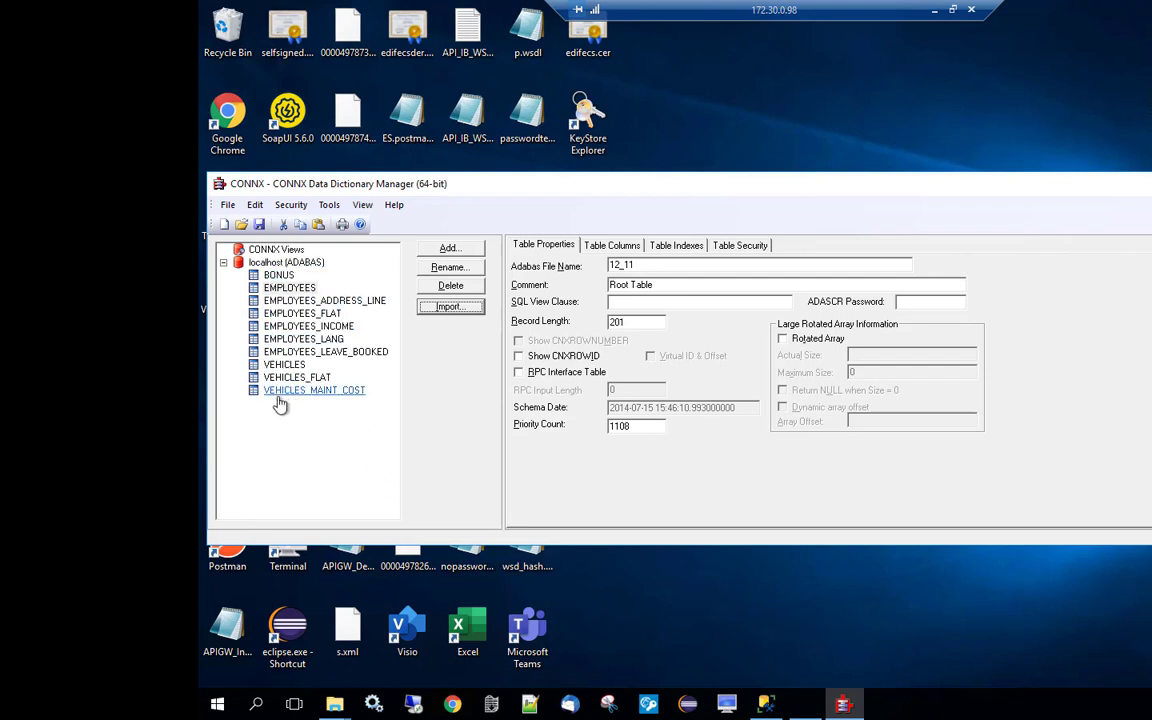
Start a new SQL Server import using the SQL Server OLE DB provider.
left_click(449, 309)
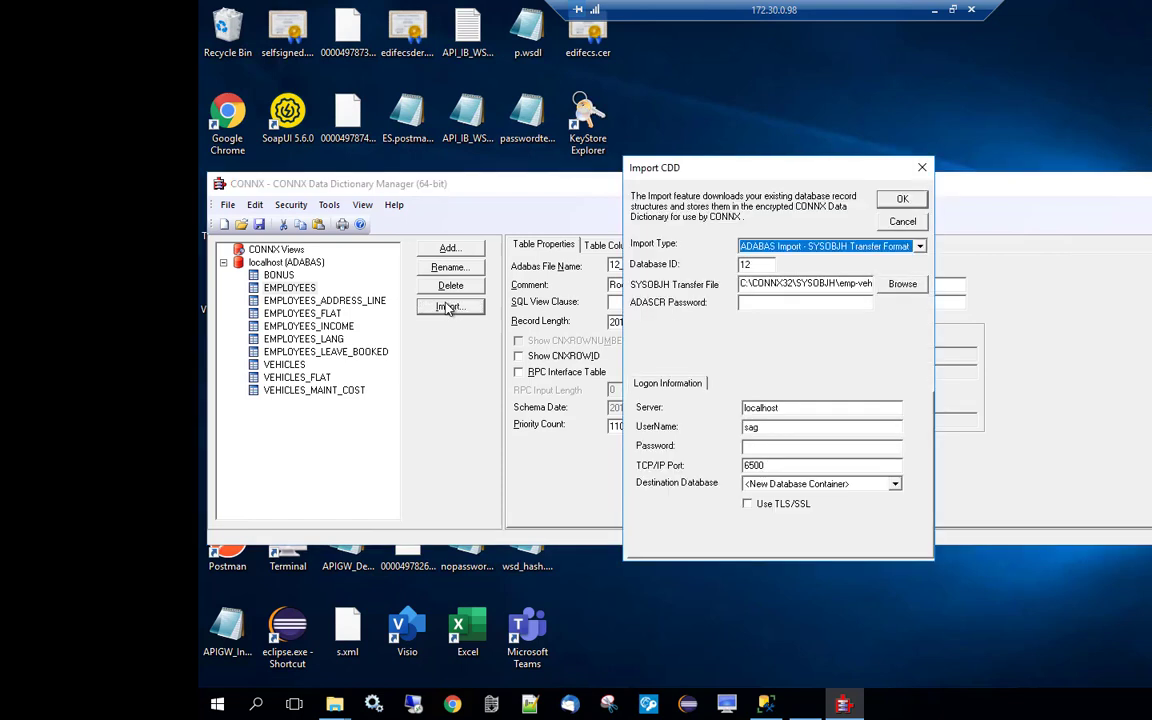
left_click(920, 248)
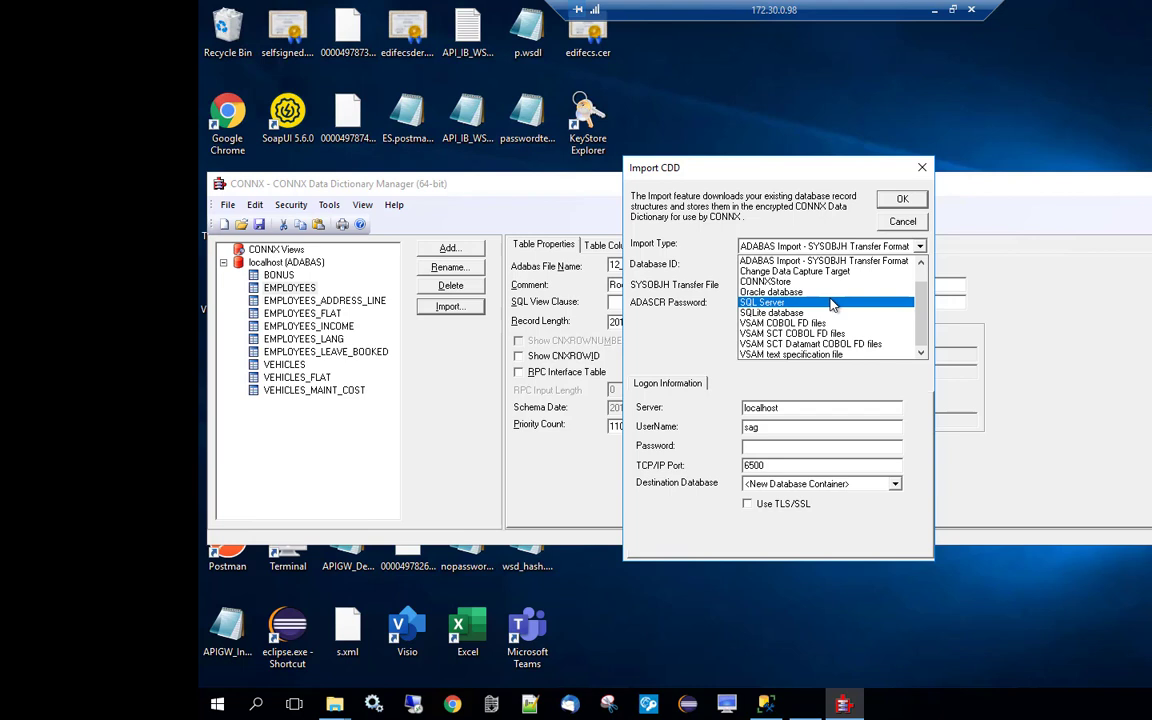
left_click(833, 304)
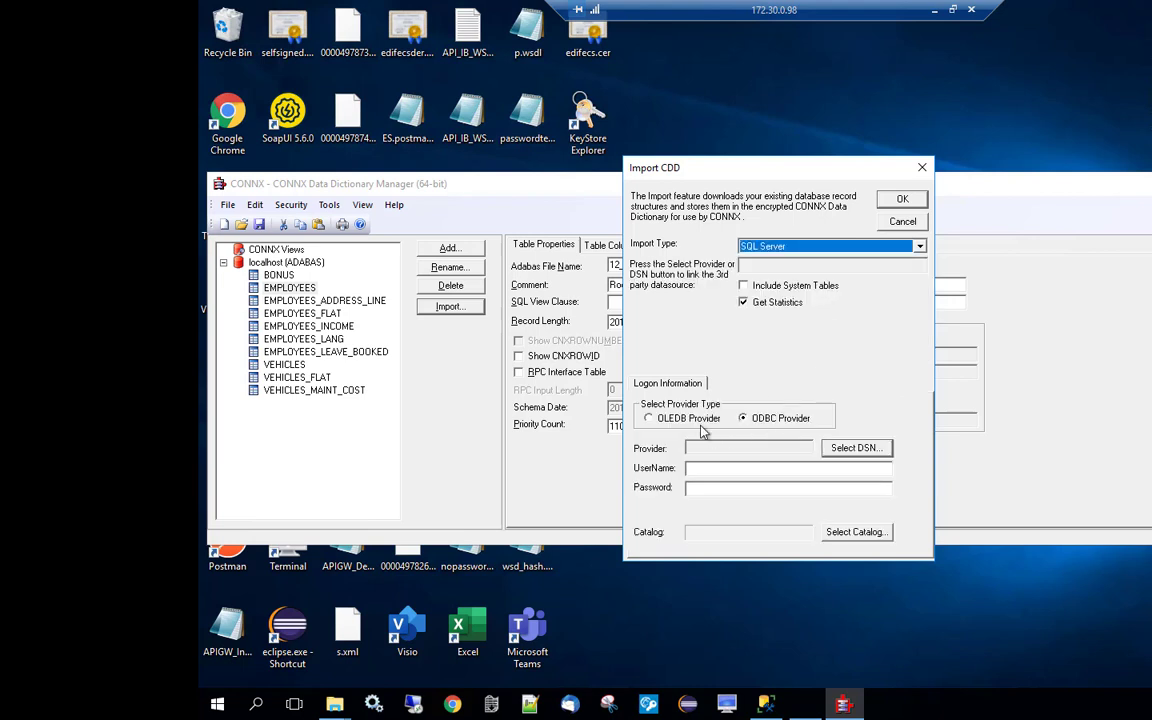
left_click(649, 419)
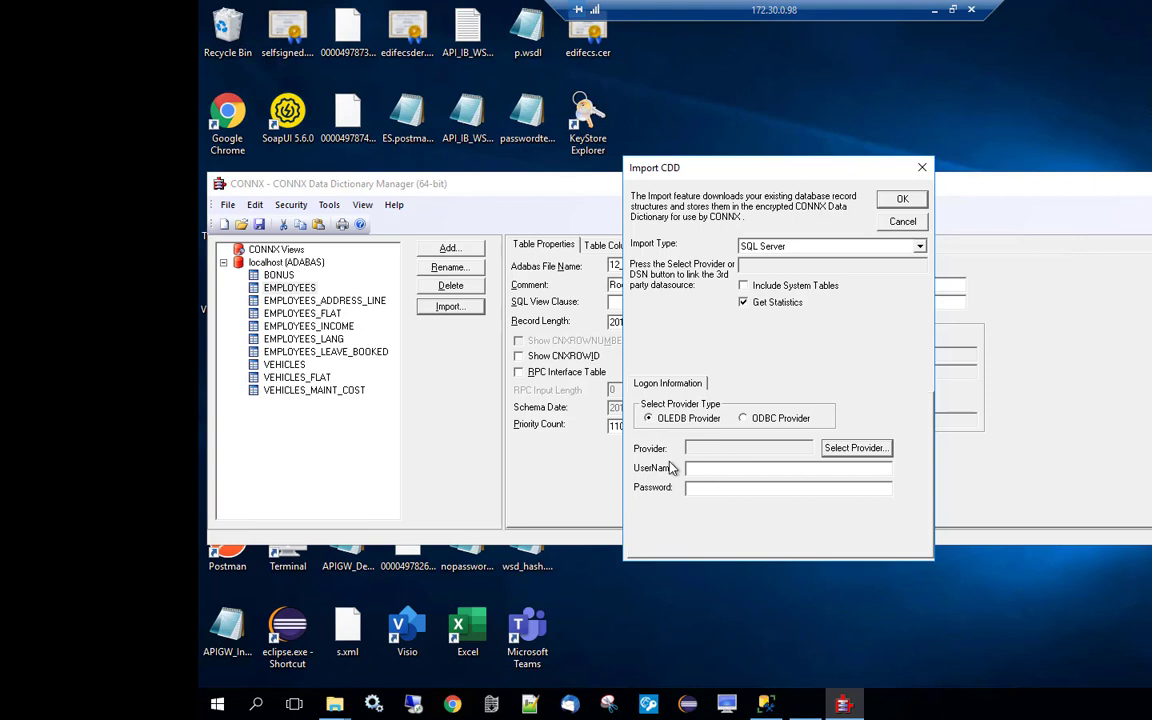
left_click(858, 452)
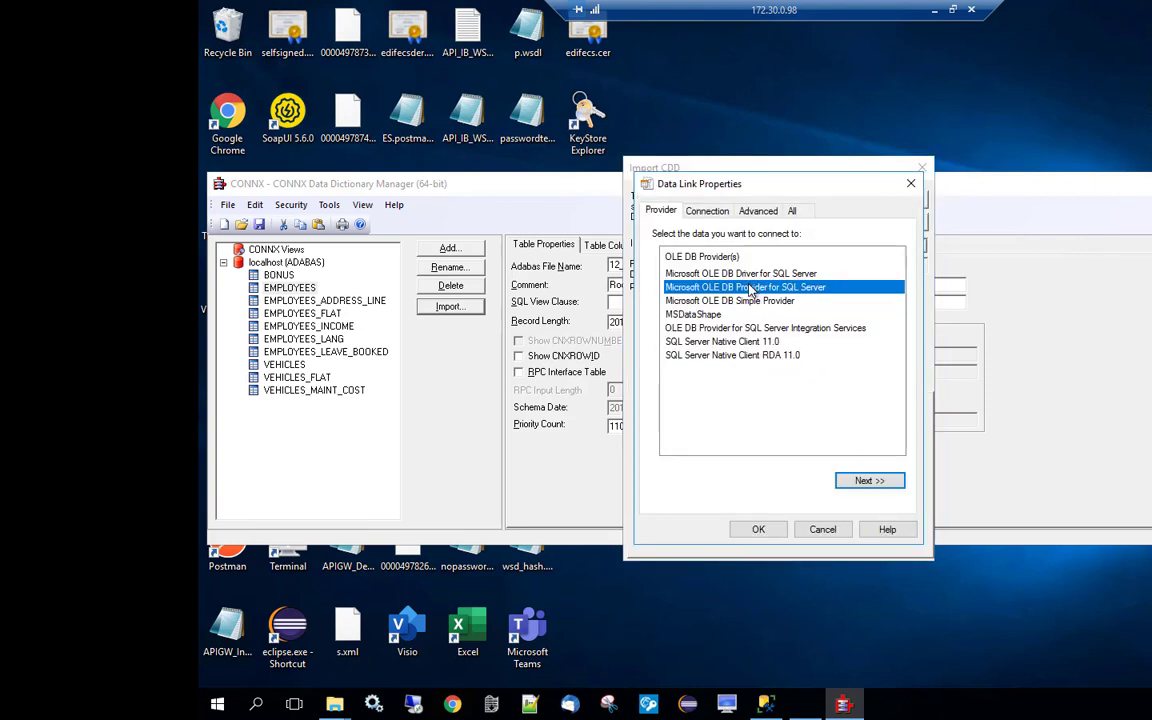
left_click(870, 481)
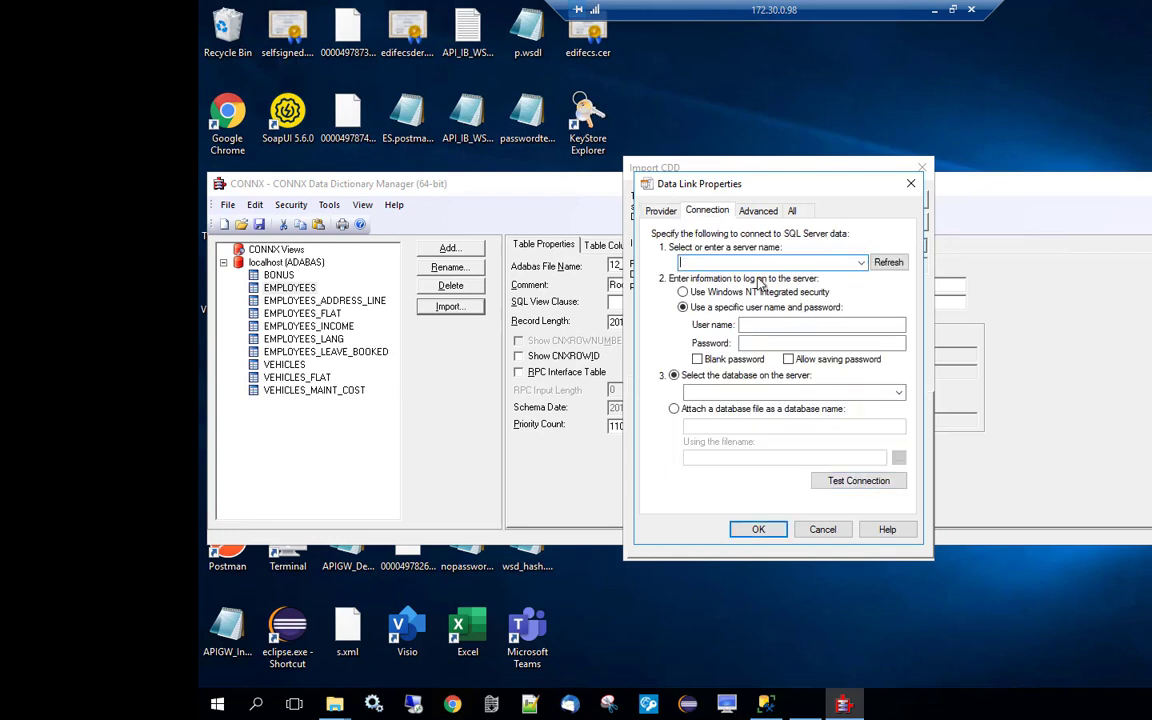
Connect to server SQLEXPRESS with the login credentials, choose the Replicator database, and test successfully.
type("EC2AMAZ-JKCOMCR\\SQLEXPRESS")
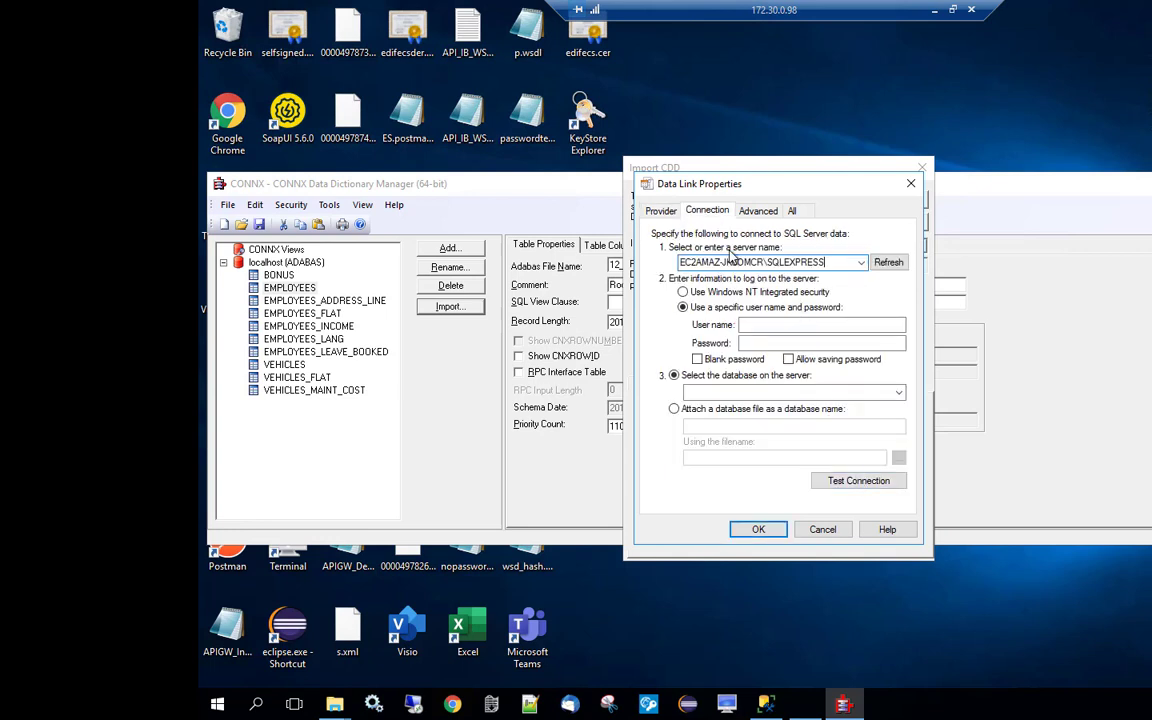
left_click(750, 325)
type("sag")
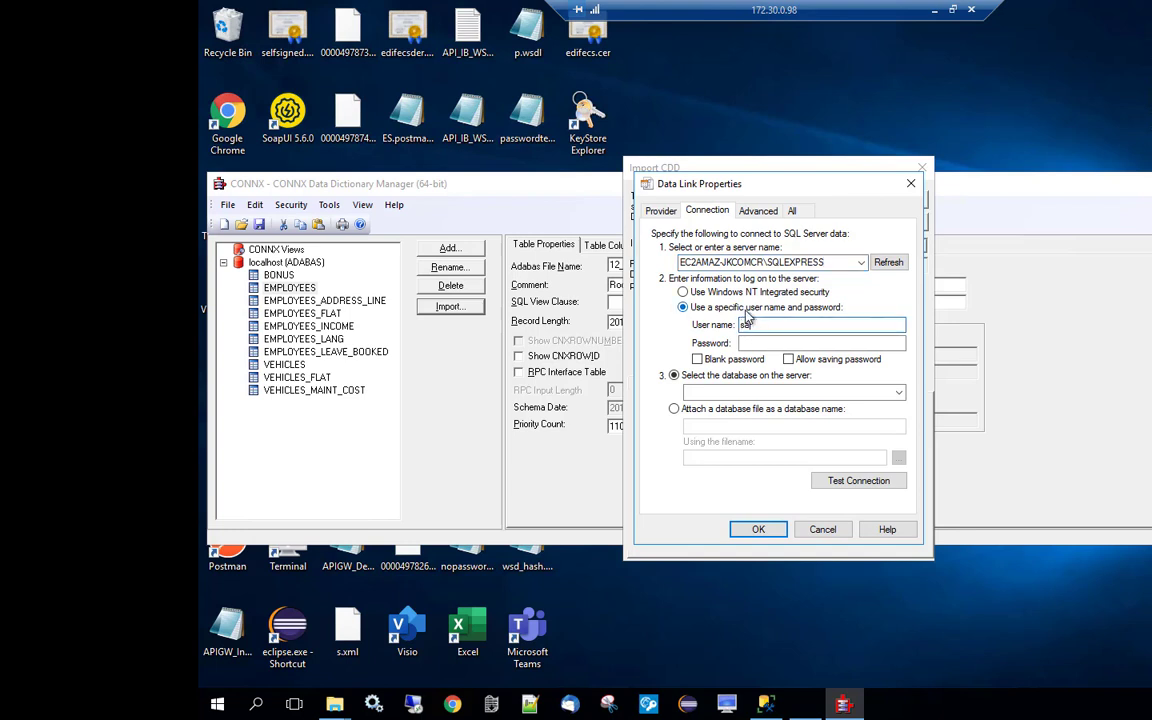
left_click(750, 343)
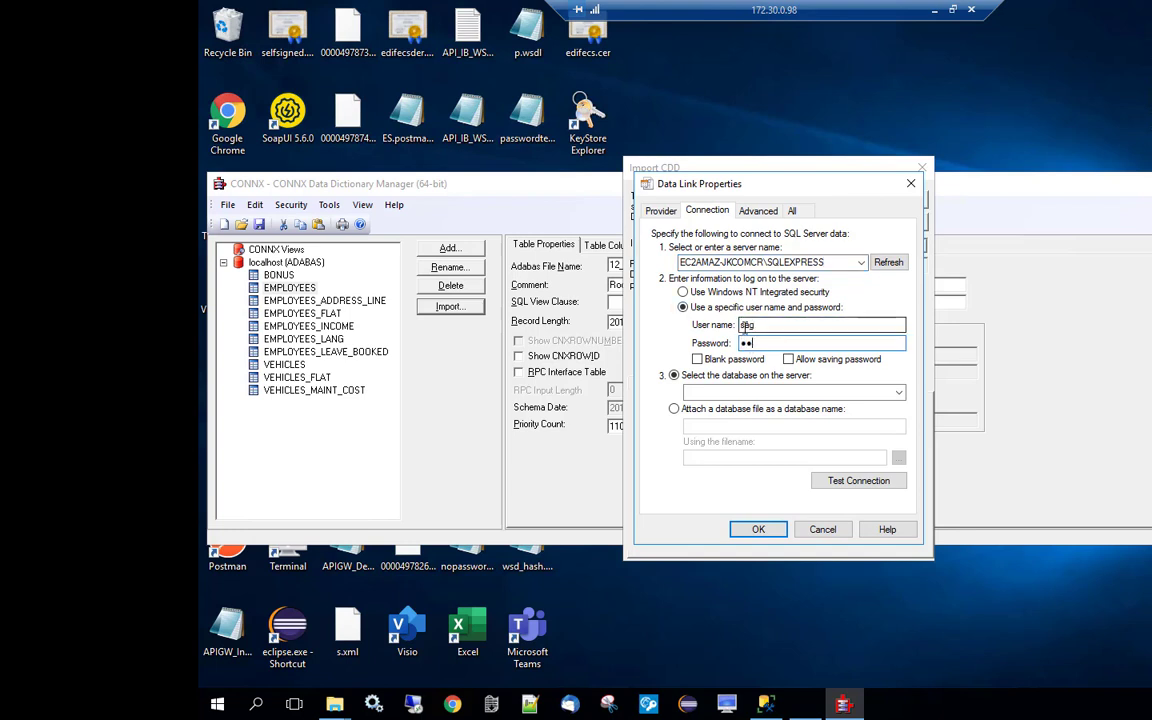
left_click(898, 392)
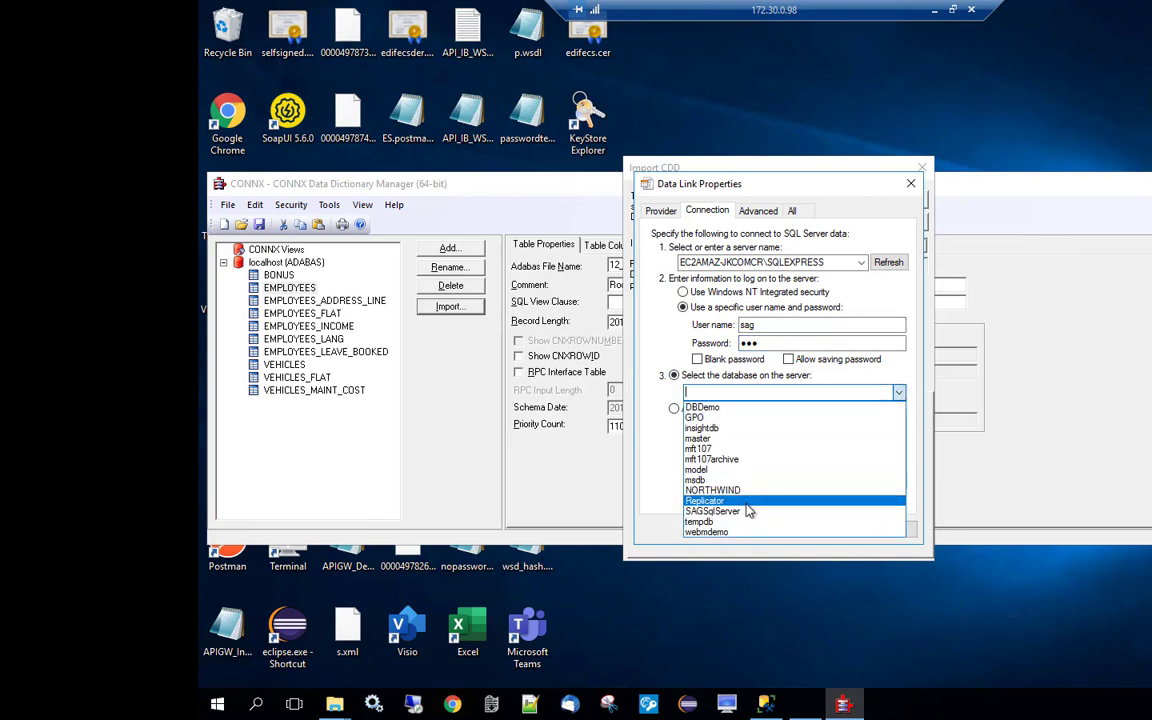
left_click(748, 501)
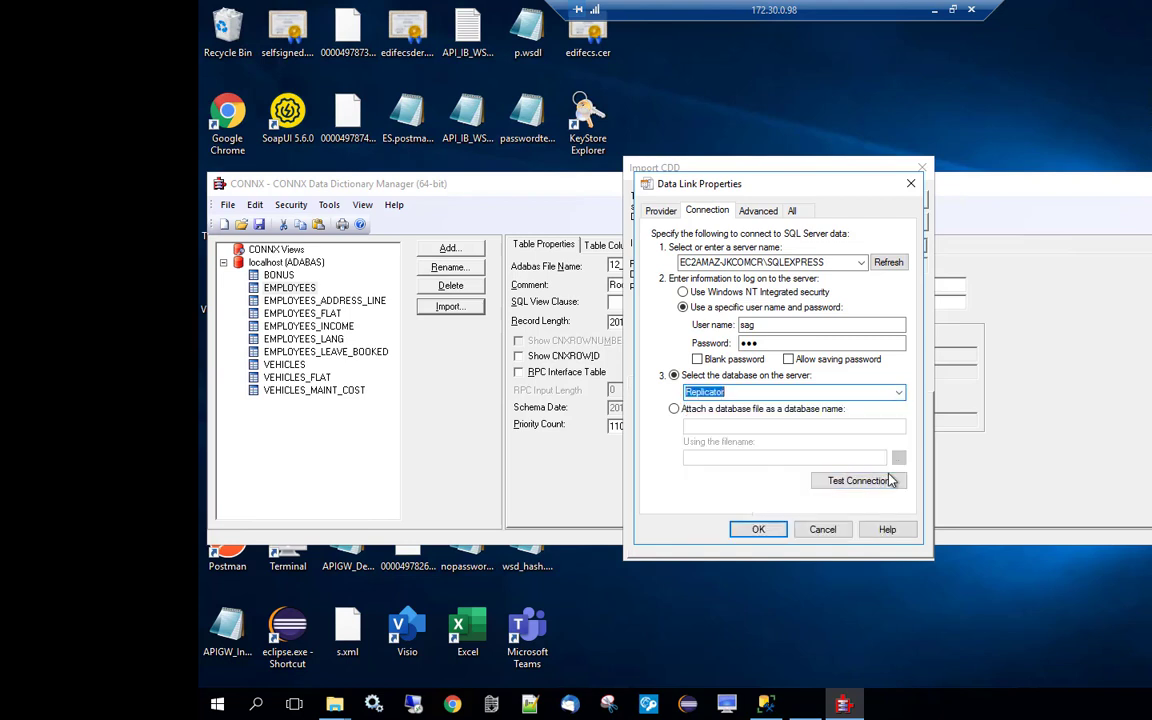
left_click(852, 484)
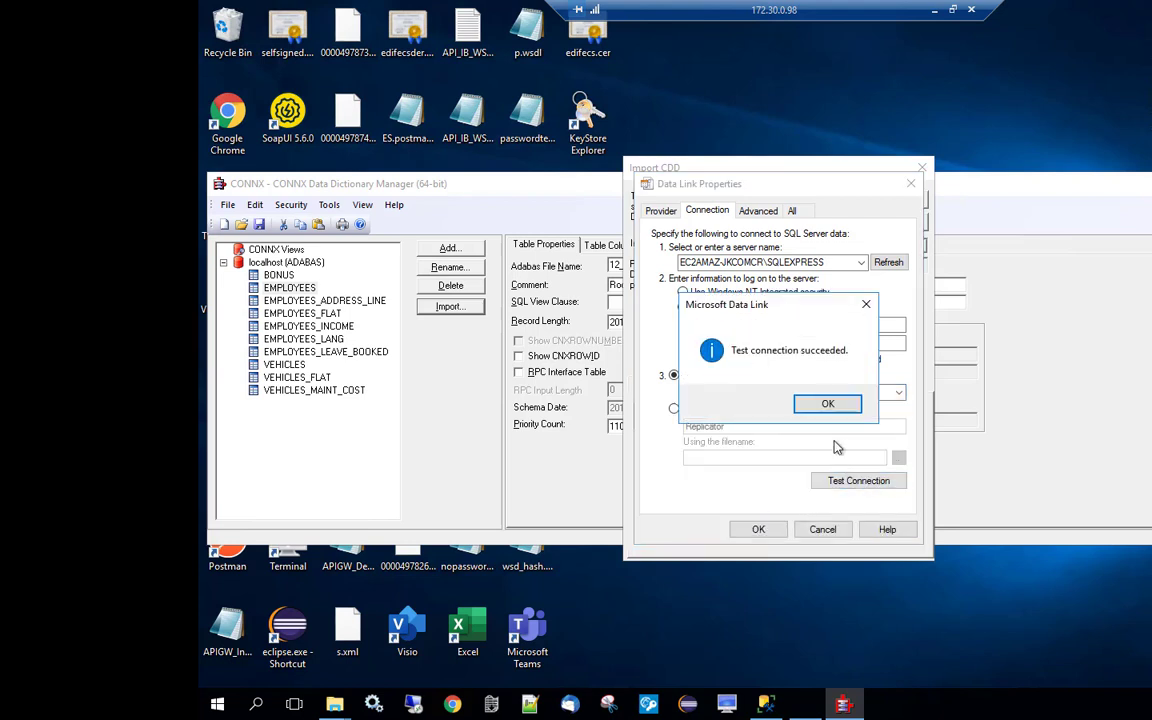
left_click(826, 405)
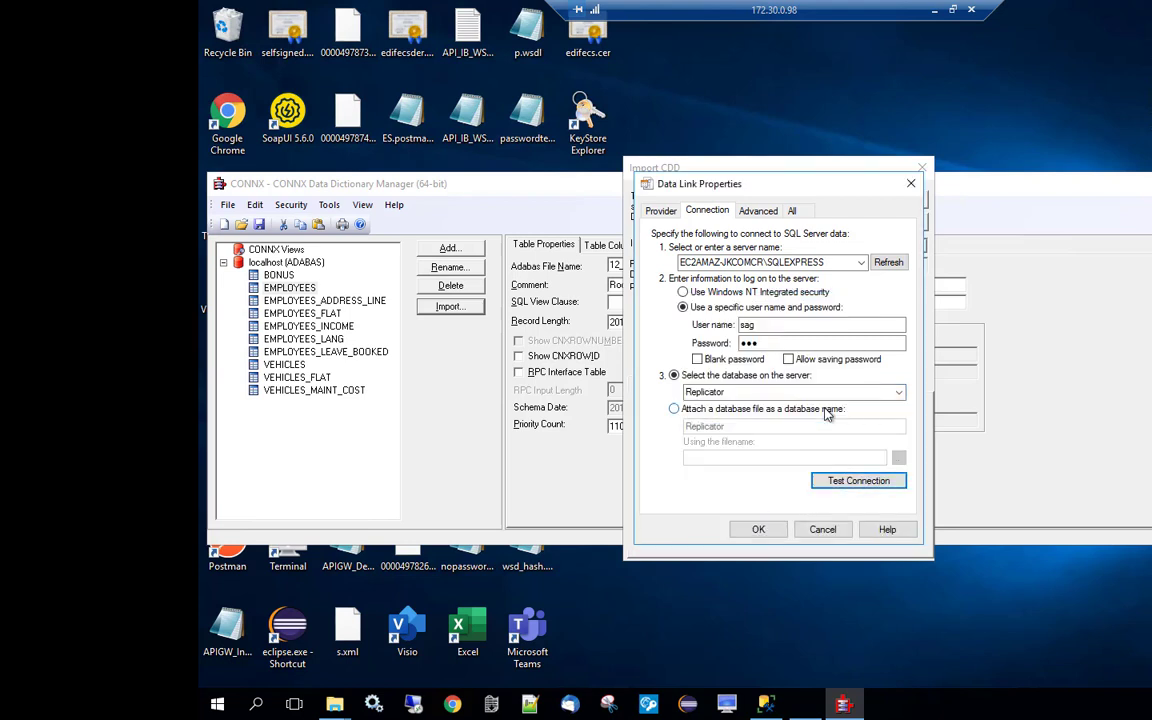
left_click(757, 529)
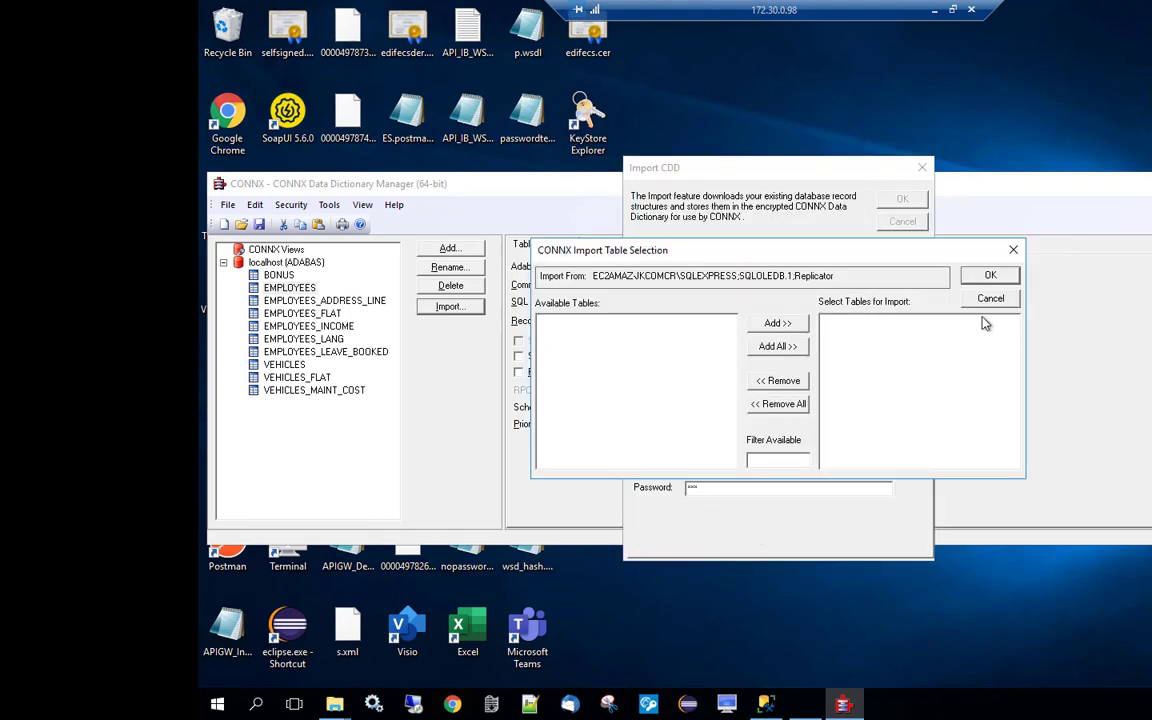
Finish the SQLEXPRESS import and save the dictionary as Adabas2SQLServer.cdd in C:\CONNX32\SYSOBJH.
left_click(990, 276)
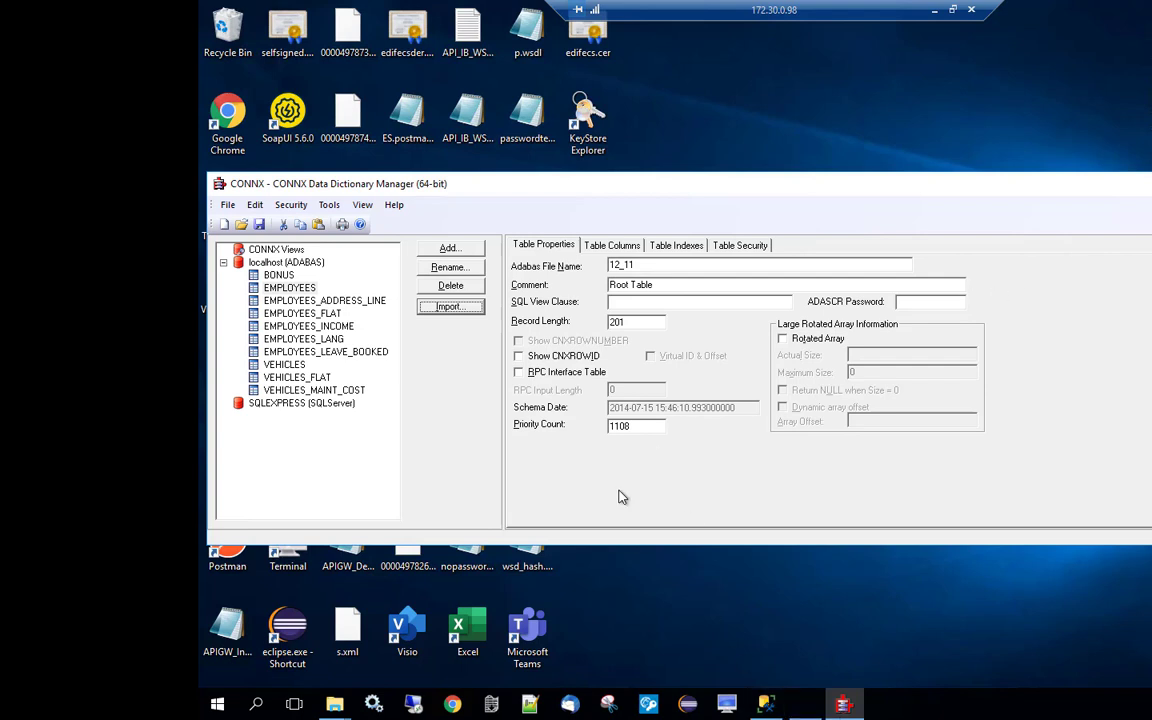
left_click(228, 204)
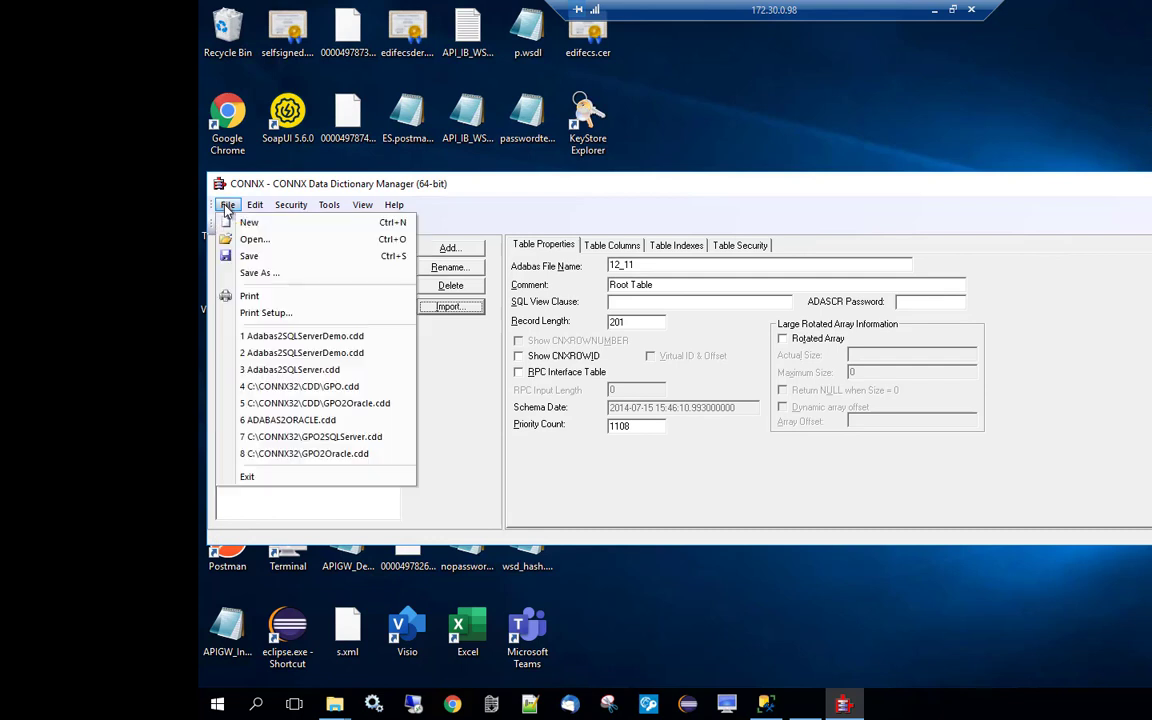
left_click(254, 274)
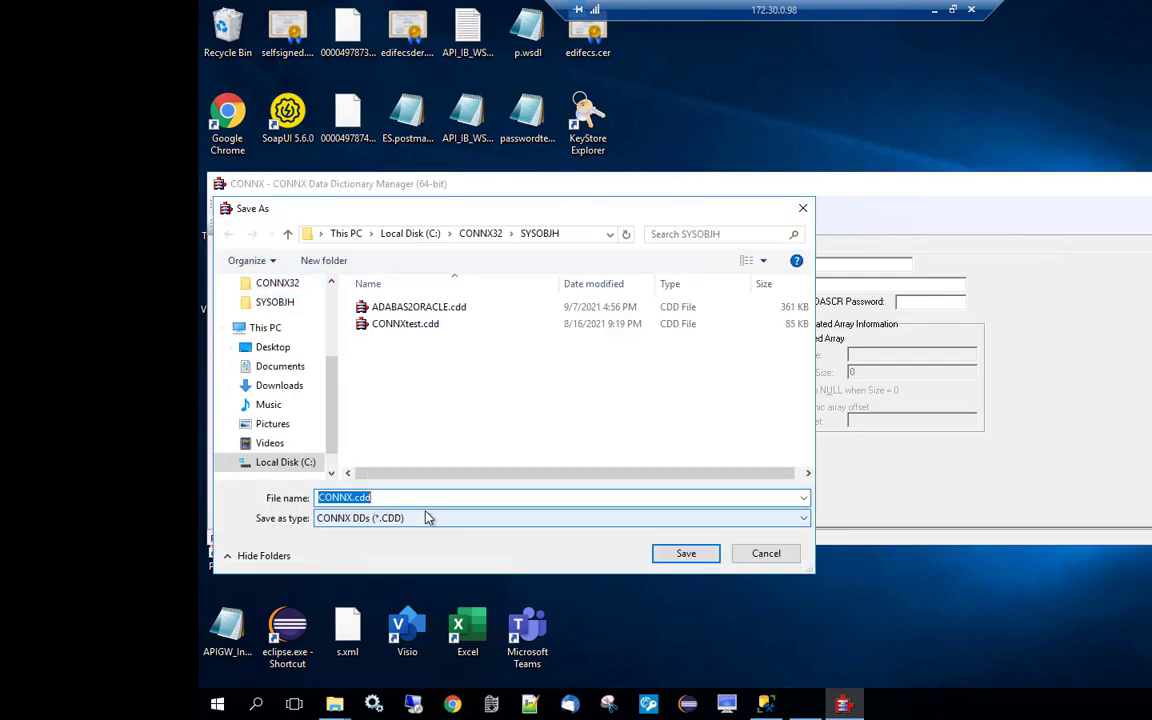
type("Adabas")
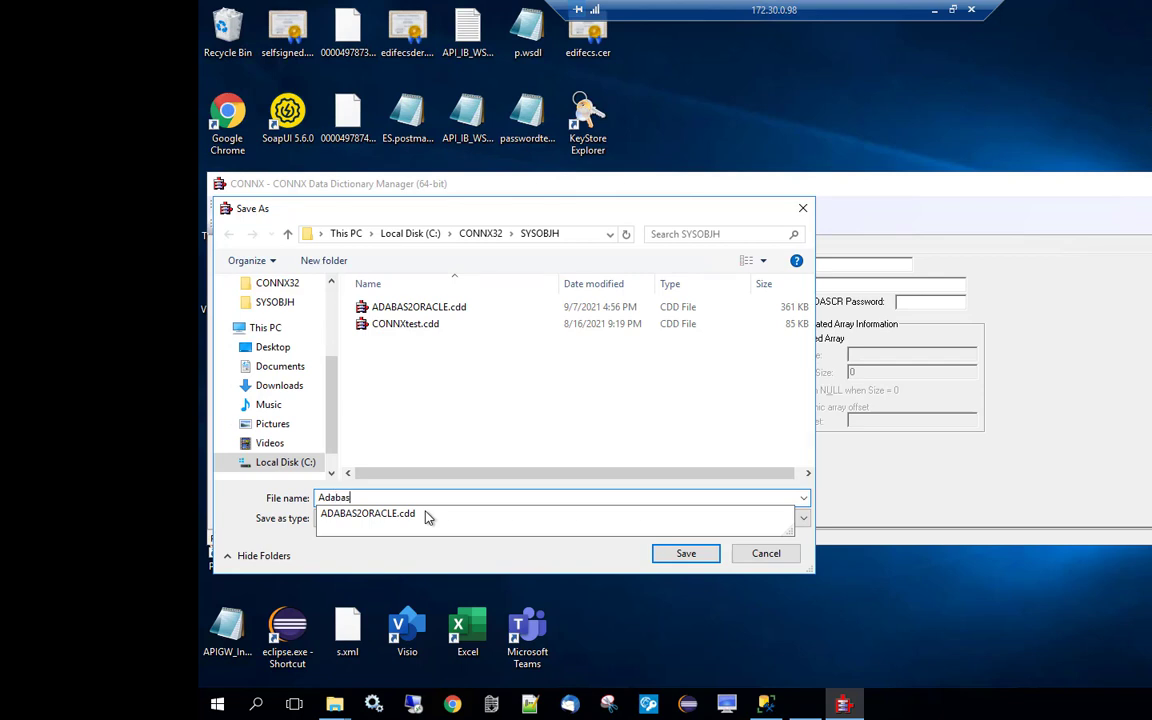
type("2 SQL")
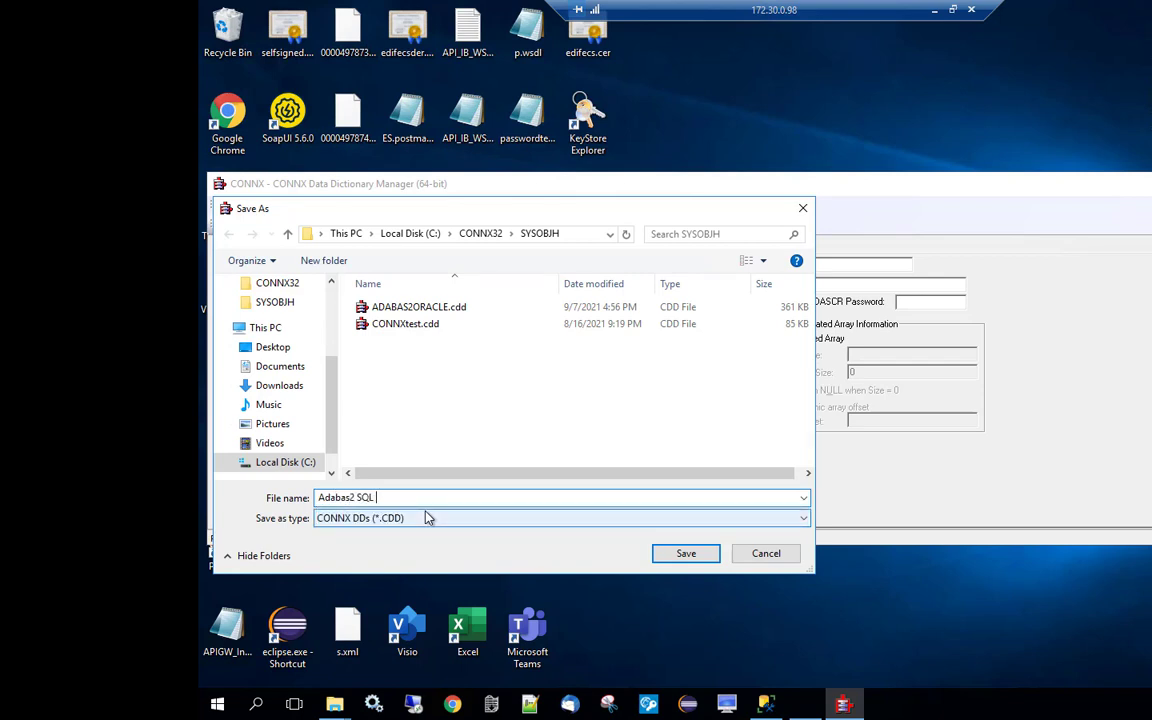
key("BackSpace")
key("BackSpace")
key("BackSpace")
key("BackSpace")
key("BackSpace")
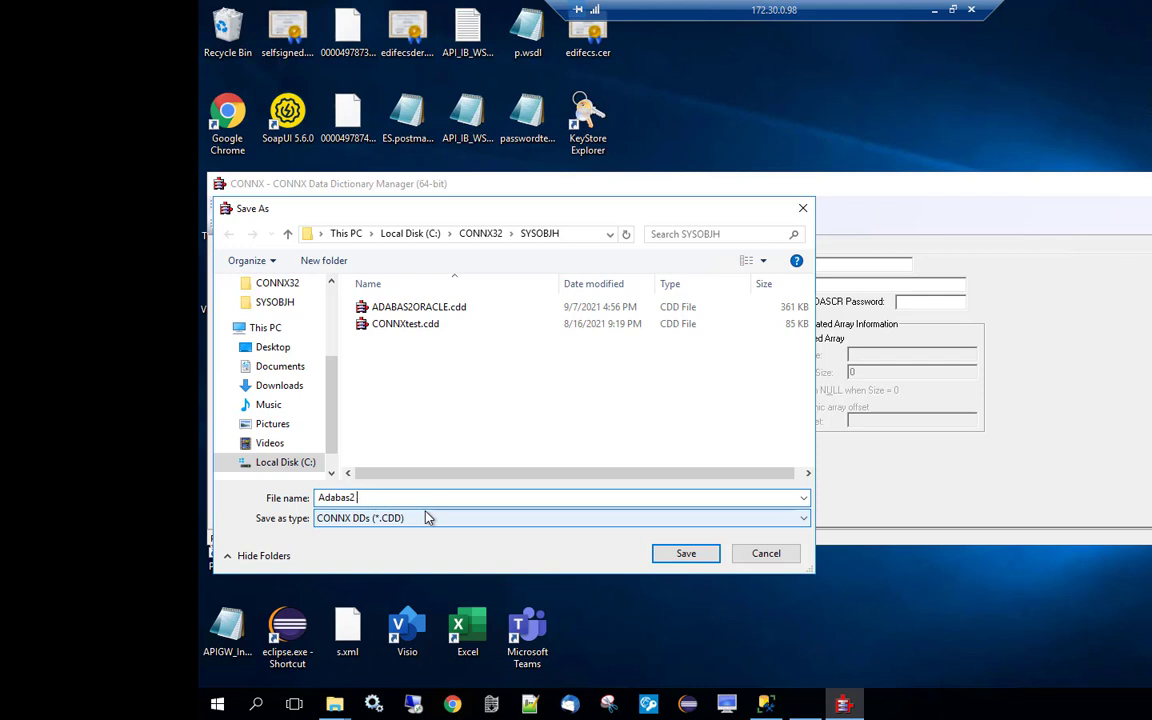
type("SQLServer")
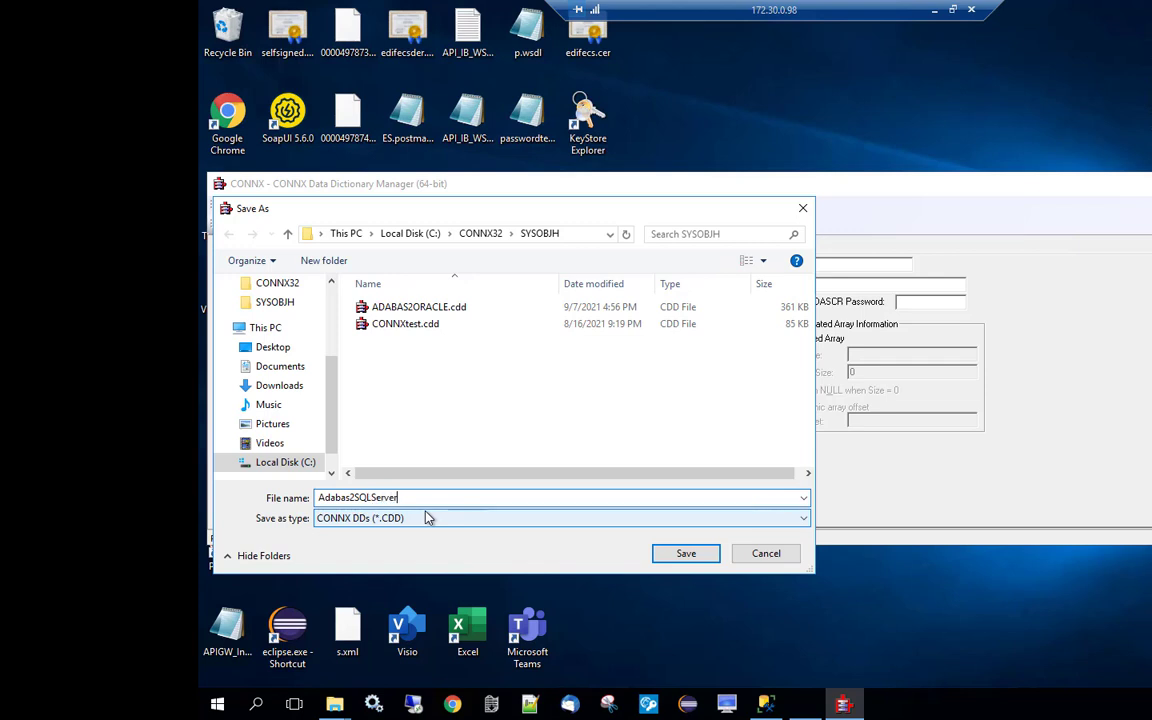
left_click(697, 561)
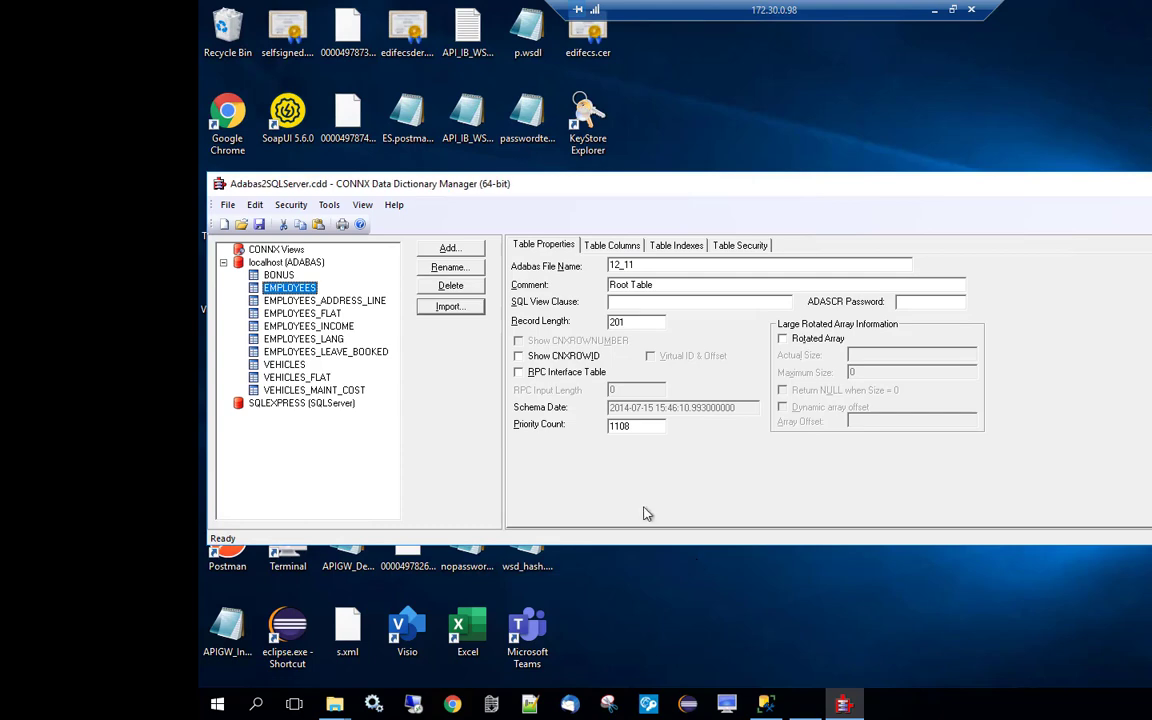
In SQL Server Management Studio, expand the Replicator database and its Tables folder.
left_click(766, 704)
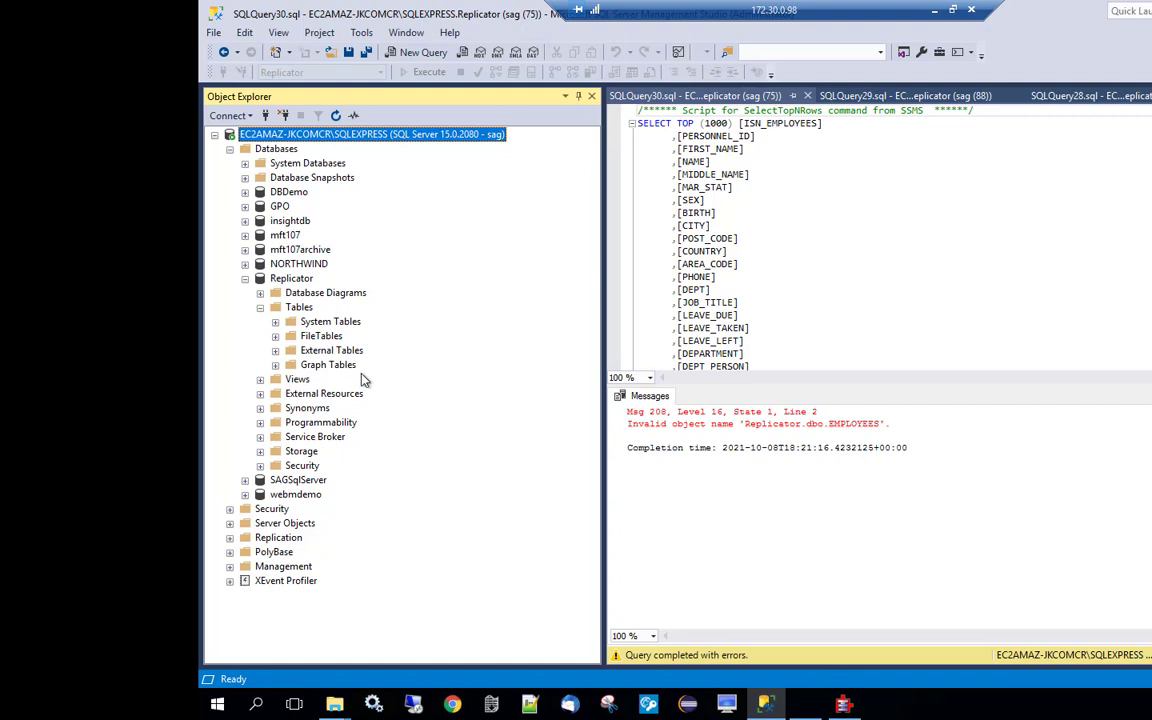
left_click(245, 278)
left_click(245, 278)
left_click(260, 307)
left_click(260, 307)
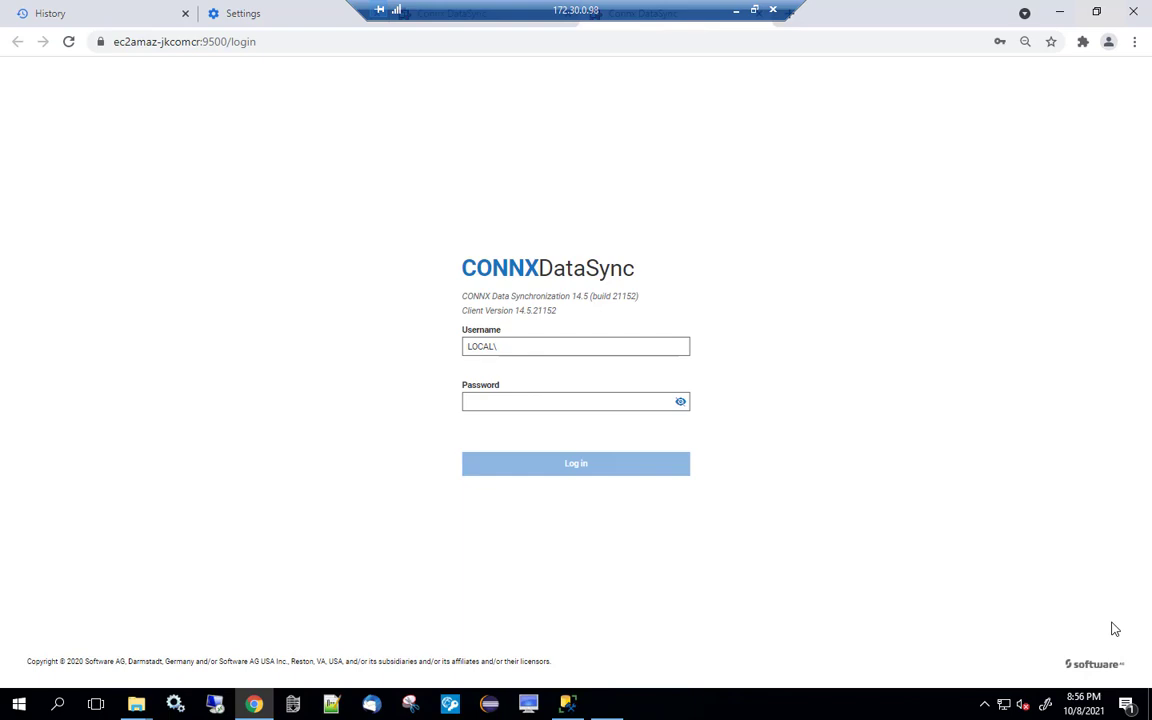
Log in to CONNX DataSync with the saved administrator credentials.
left_click(535, 346)
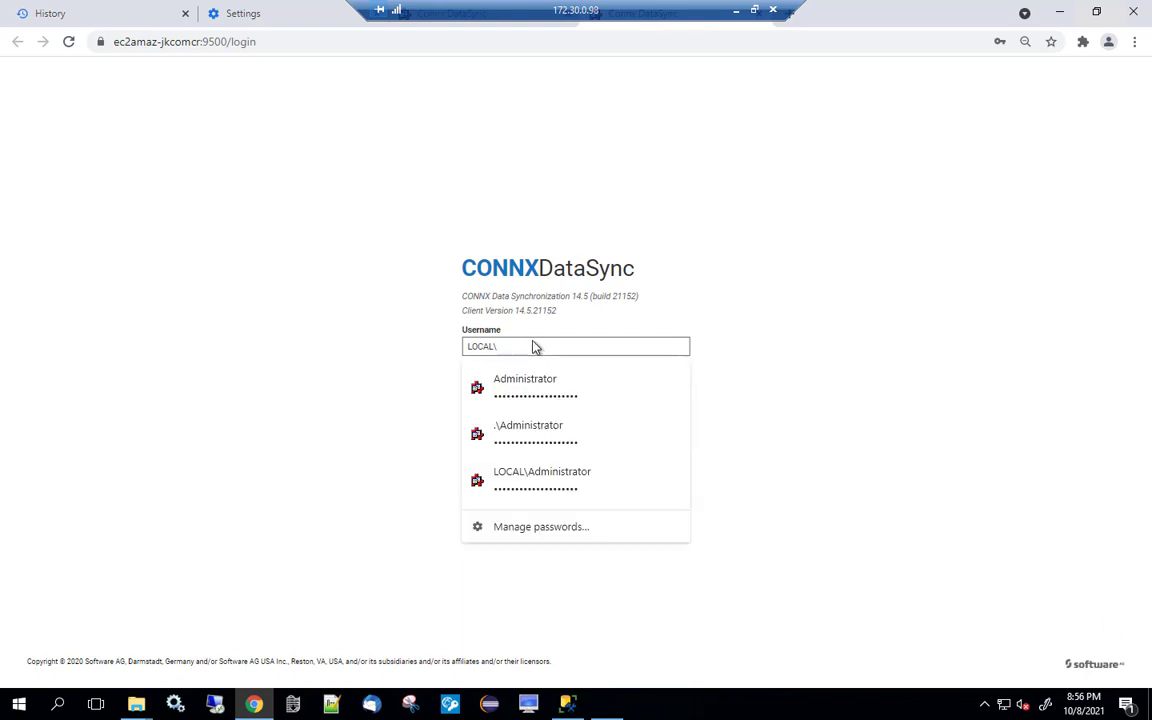
left_click(524, 383)
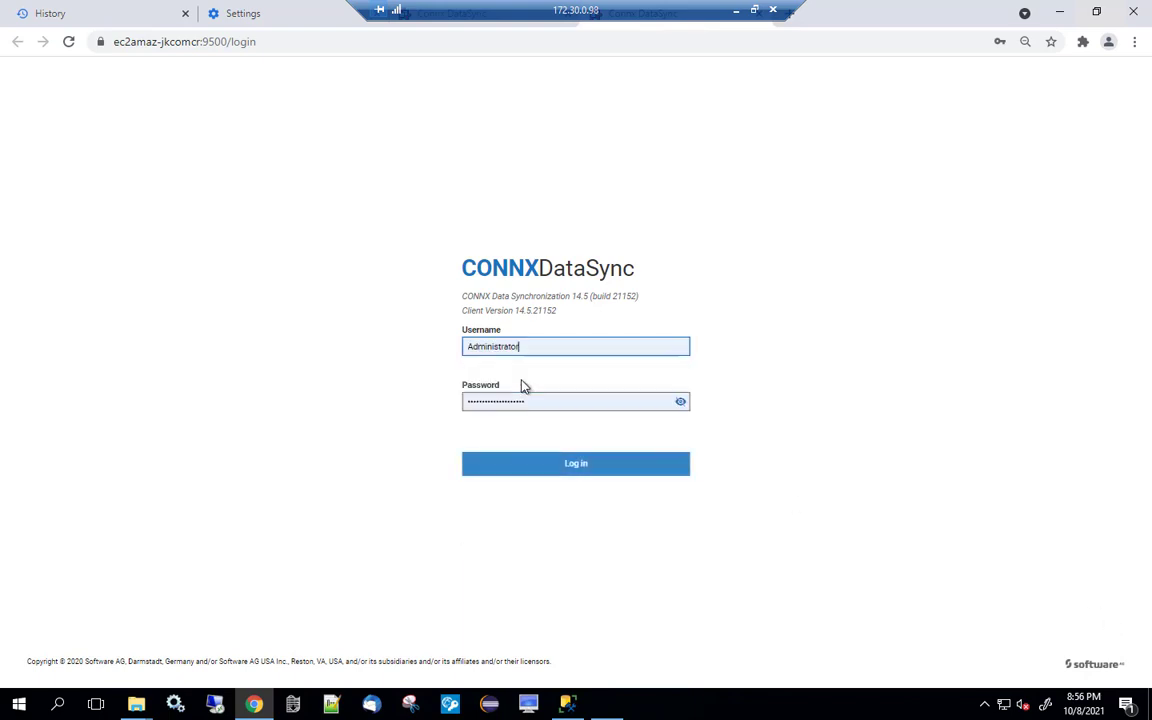
left_click(520, 467)
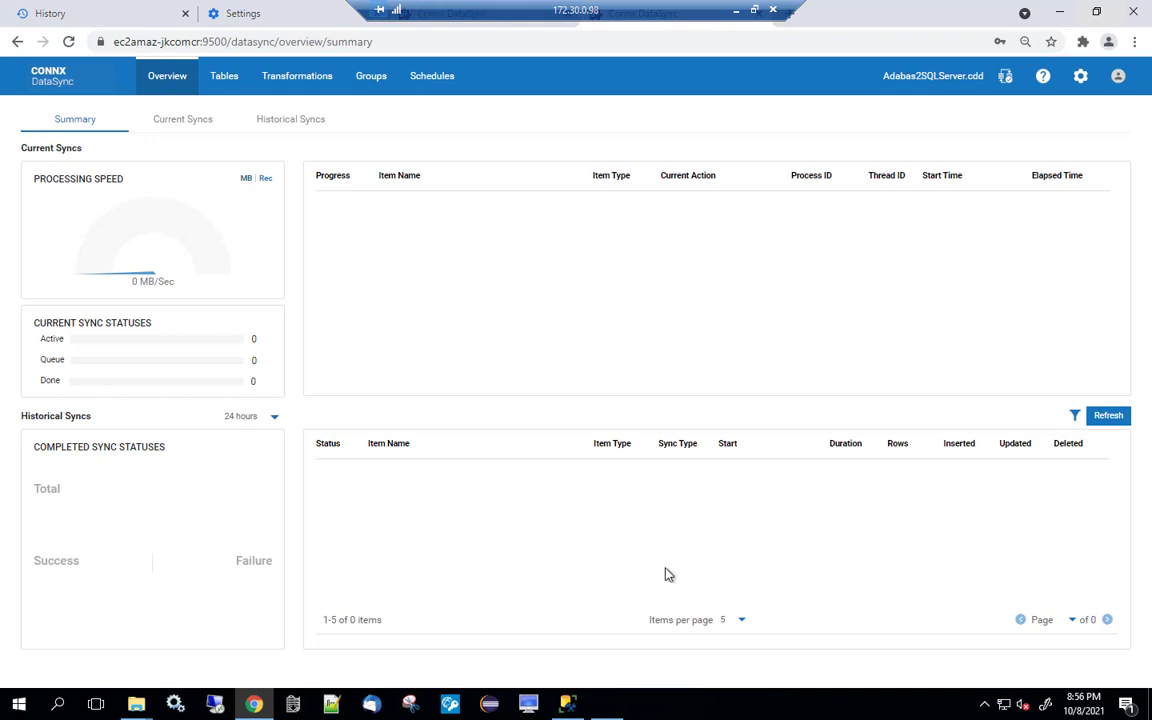
Upload the Adabas2SQLServer.cdd data dictionary and select it.
left_click(1006, 77)
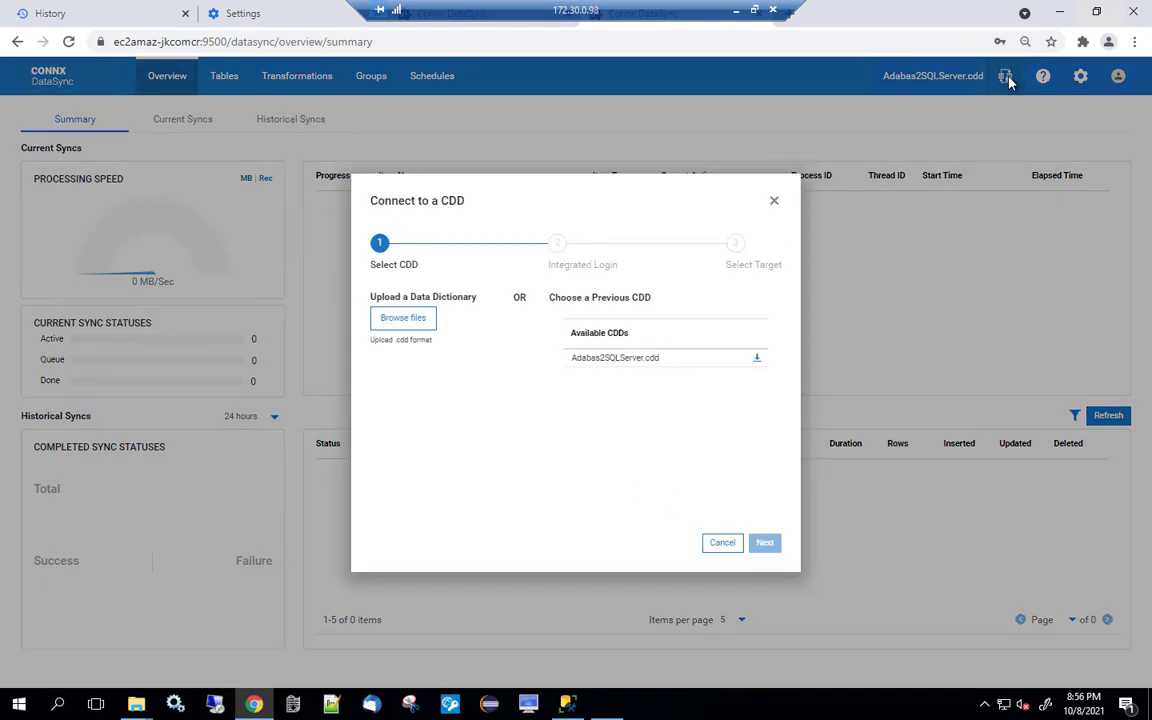
left_click(400, 320)
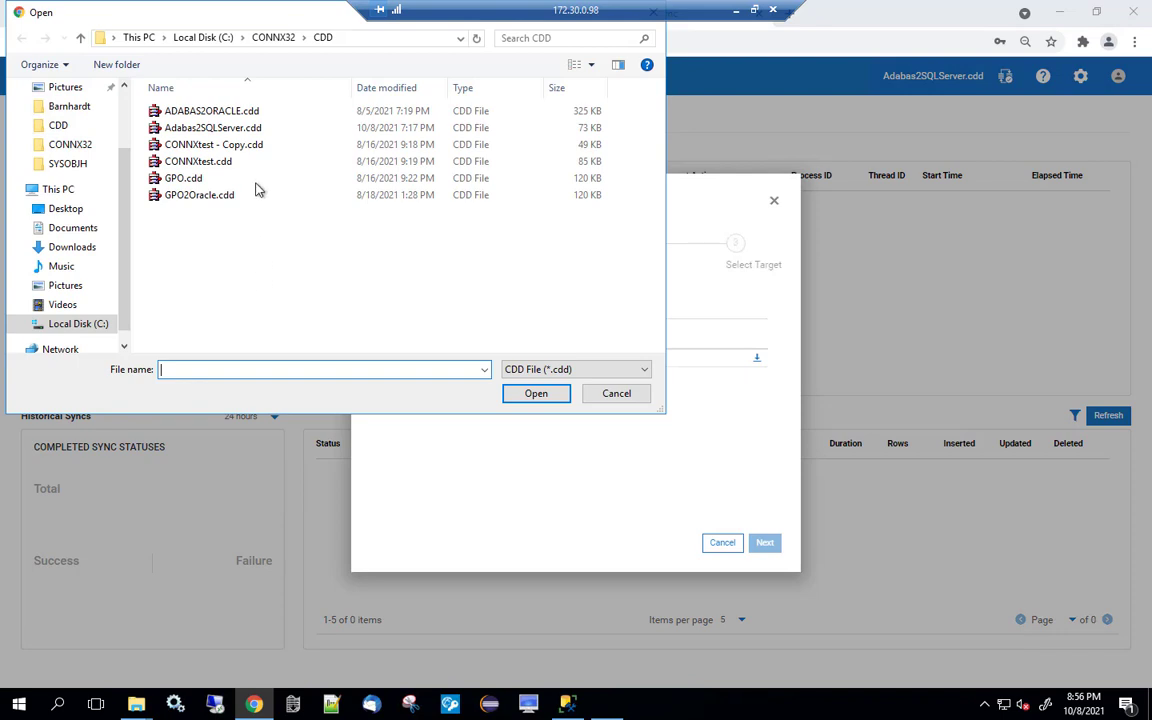
left_click(226, 129)
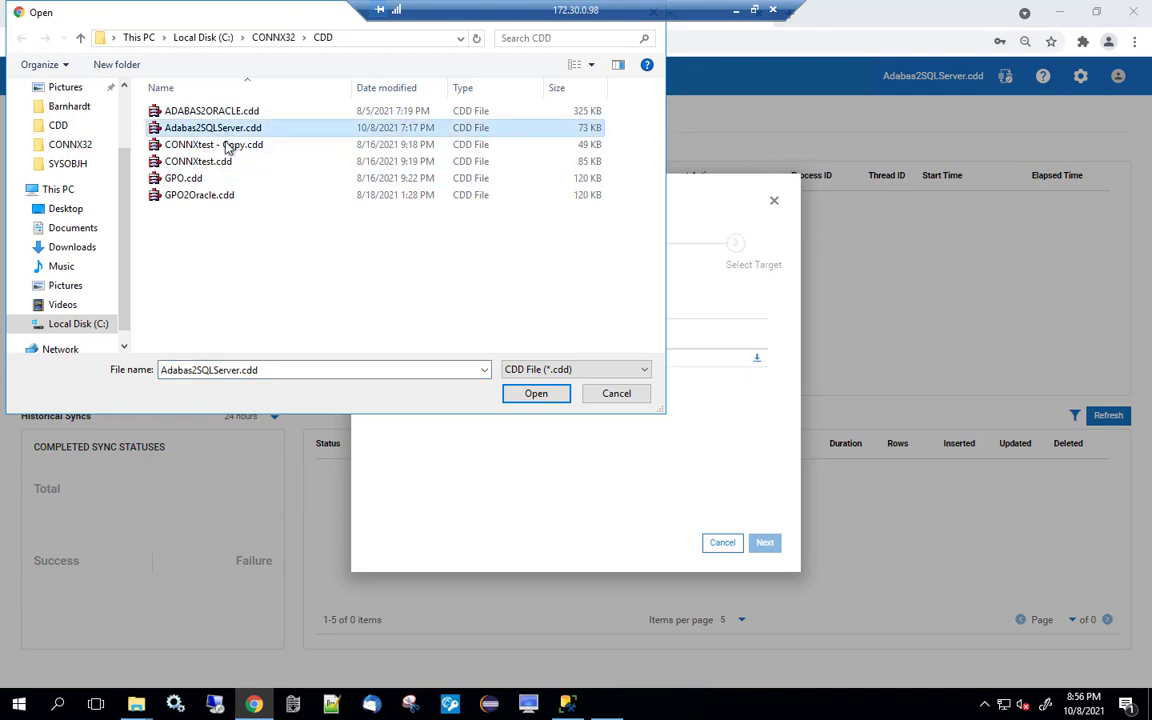
left_click(540, 395)
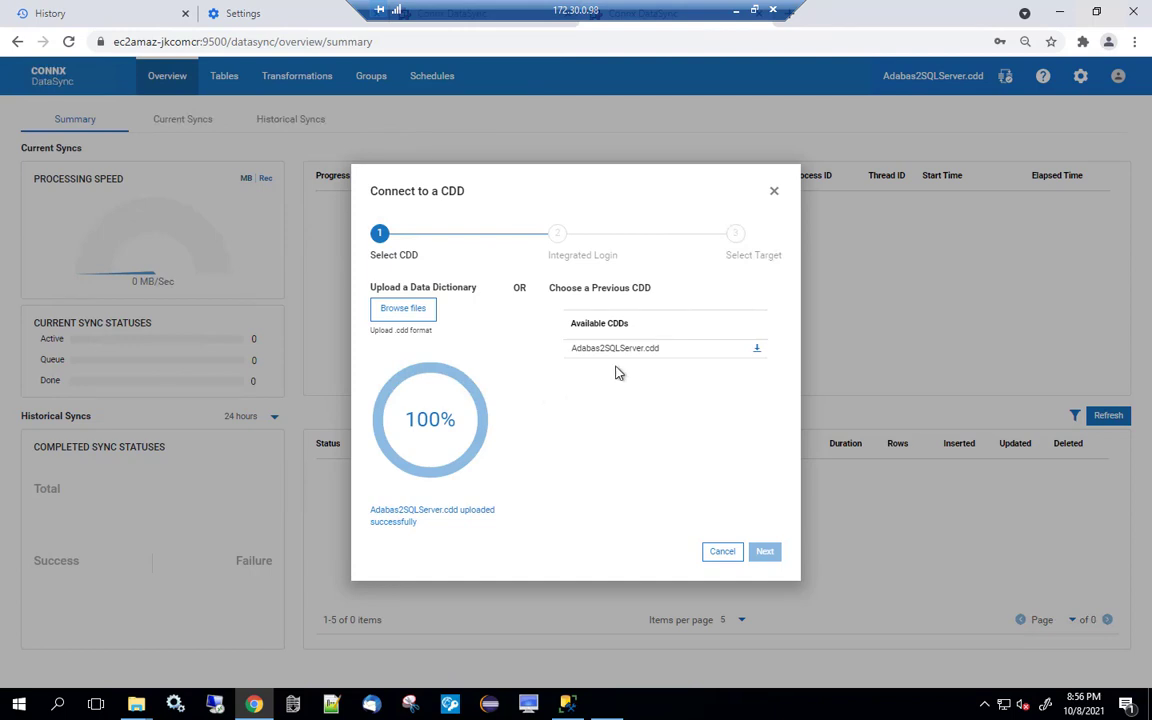
left_click(757, 352)
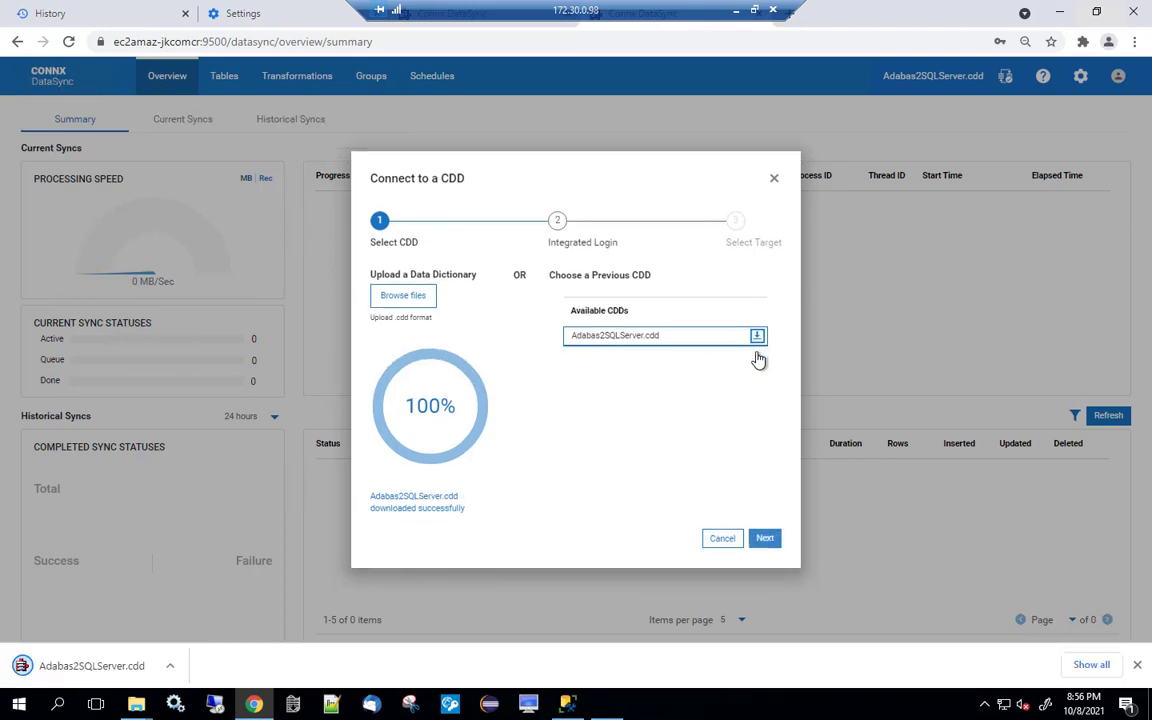
Enter the integrated login user ID and password for the dictionary.
left_click(764, 540)
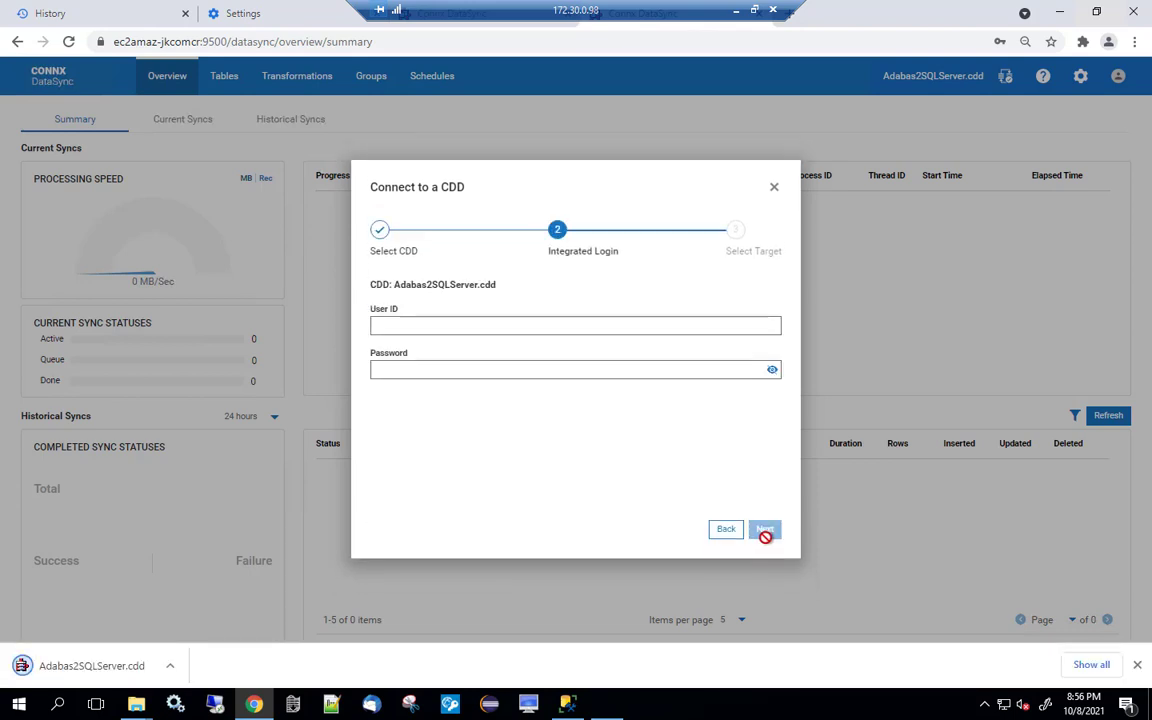
double_click(391, 325)
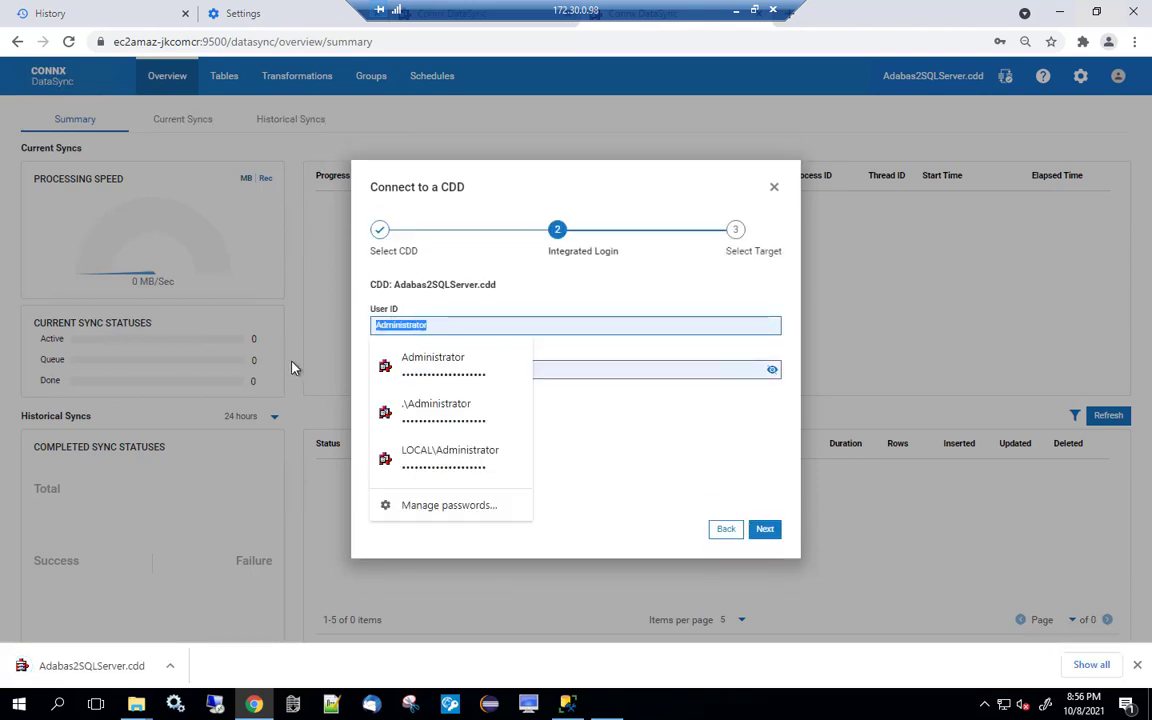
type("sag")
key("Tab")
type("•••")
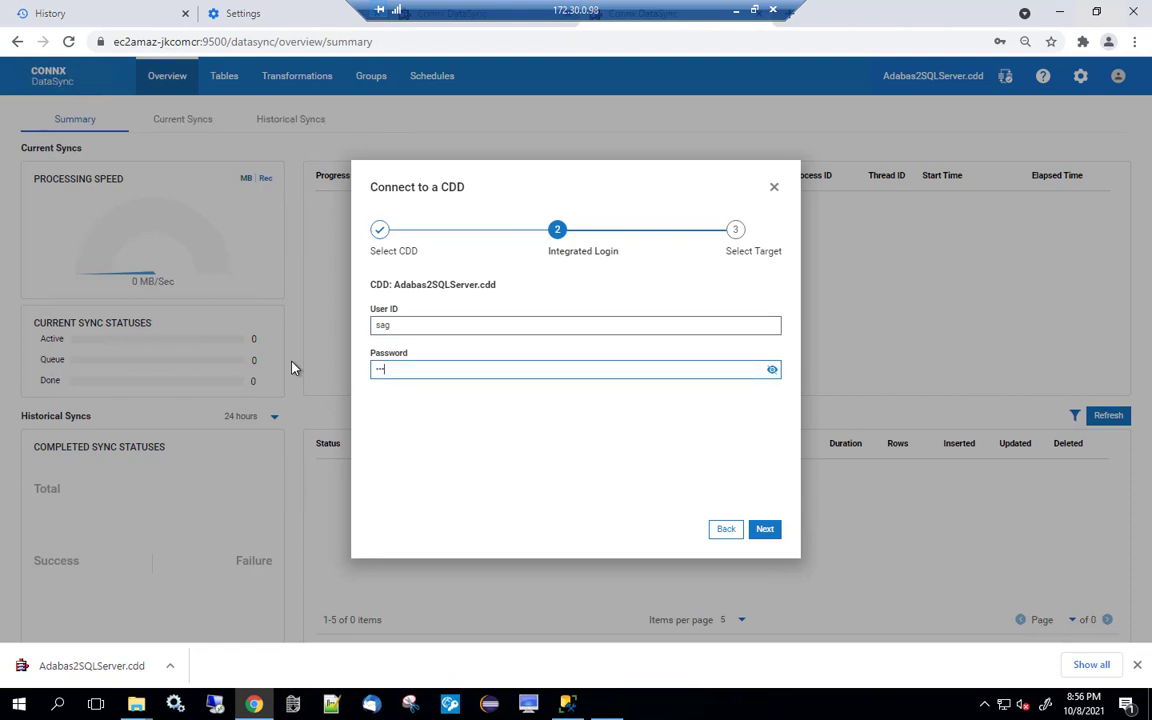
left_click(773, 530)
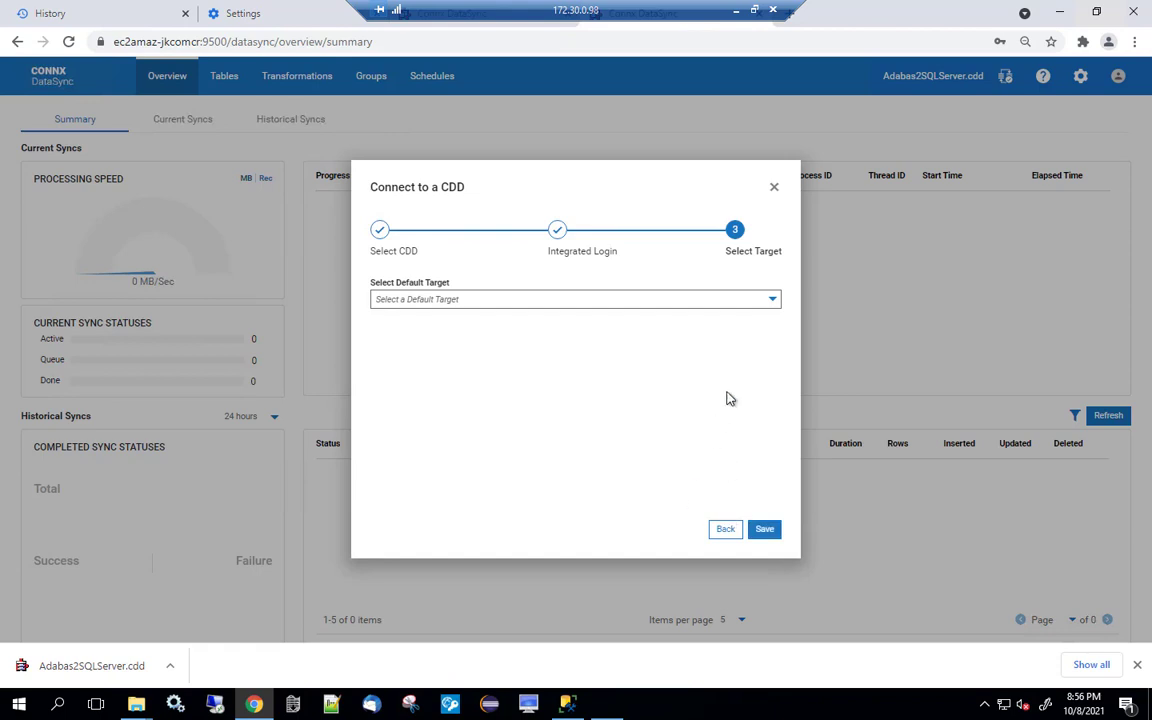
Make SQLEXPRESS the default target and save the connection.
left_click(773, 301)
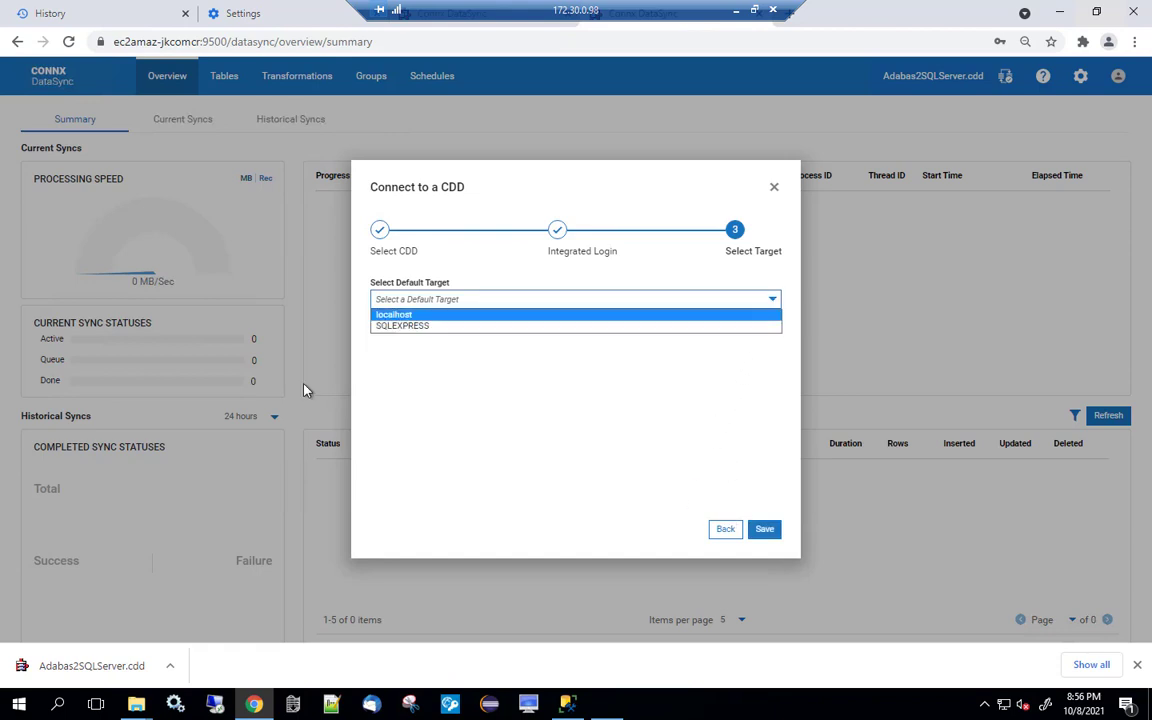
left_click(388, 327)
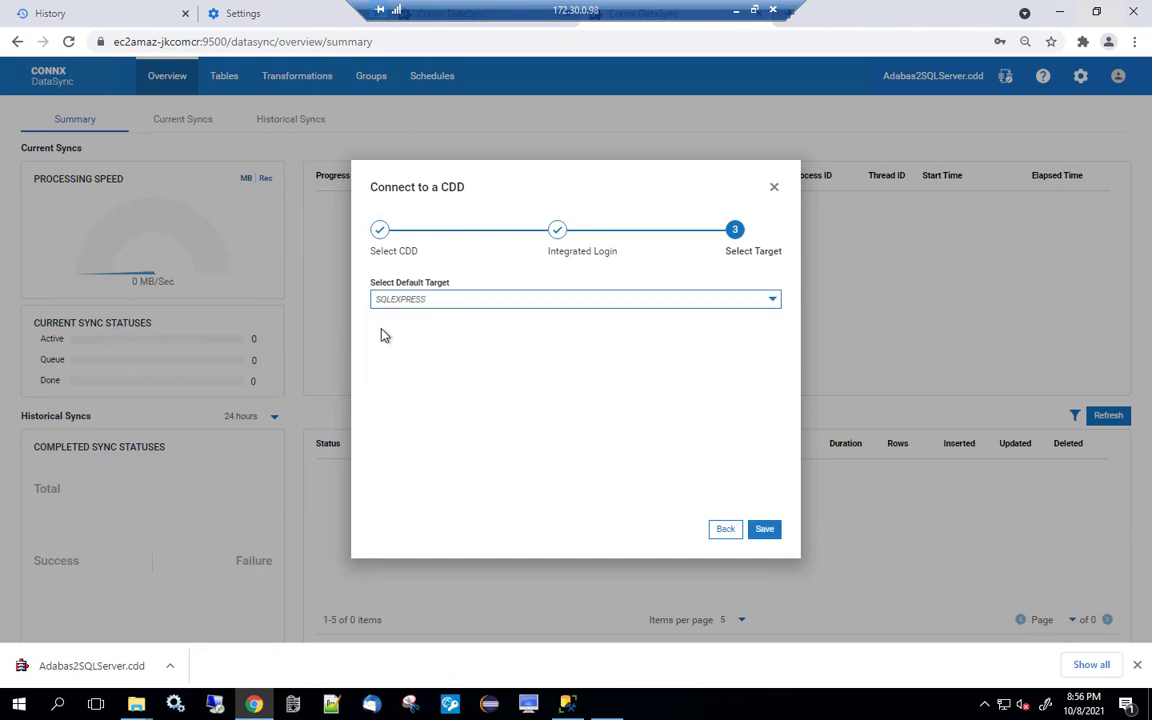
left_click(765, 529)
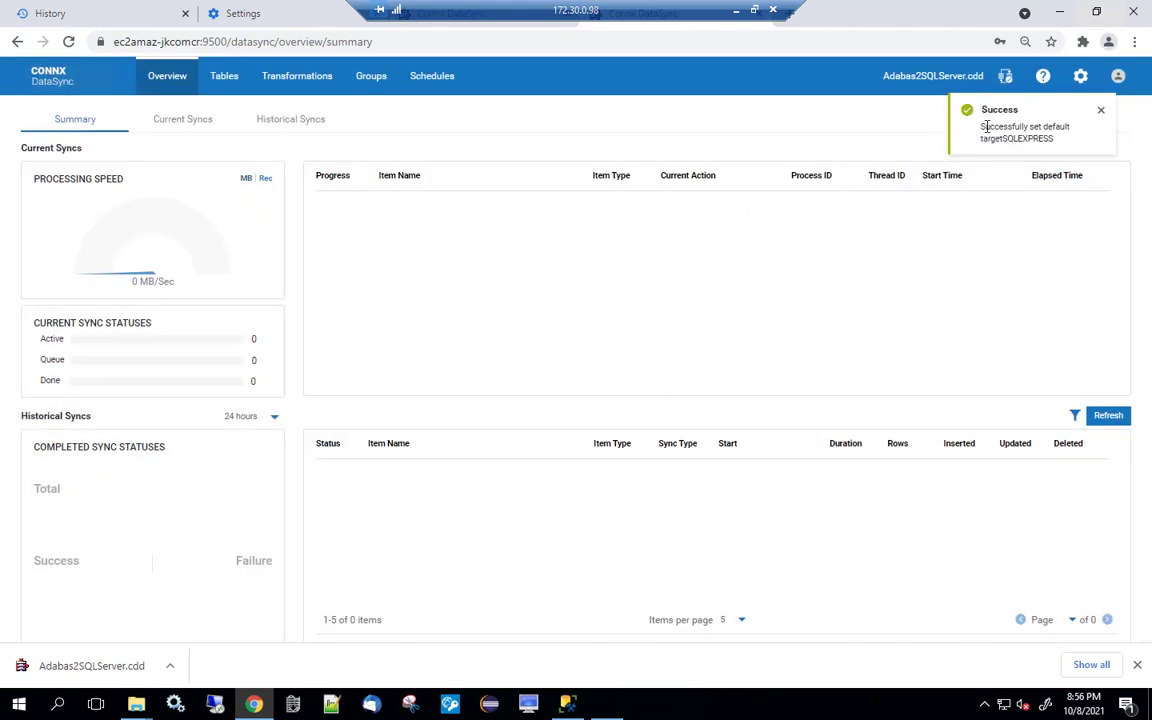
Select all ten tables on the Tables tab and launch an Automatic sync.
left_click(224, 82)
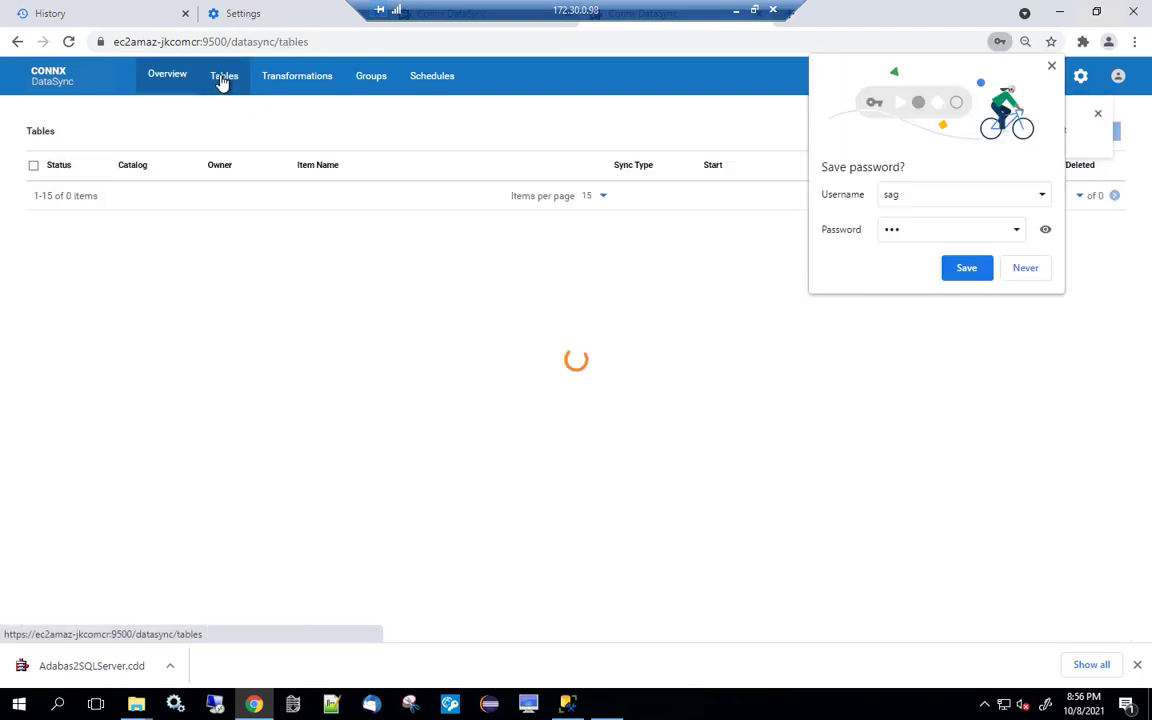
left_click(1030, 268)
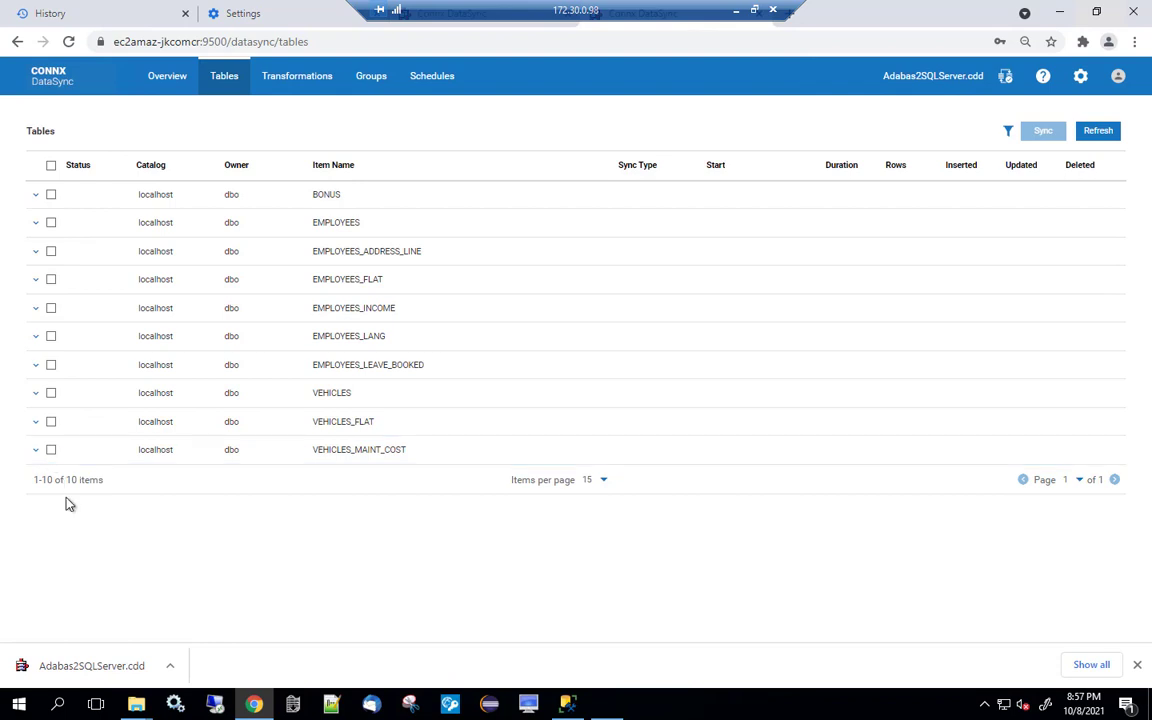
left_click(51, 167)
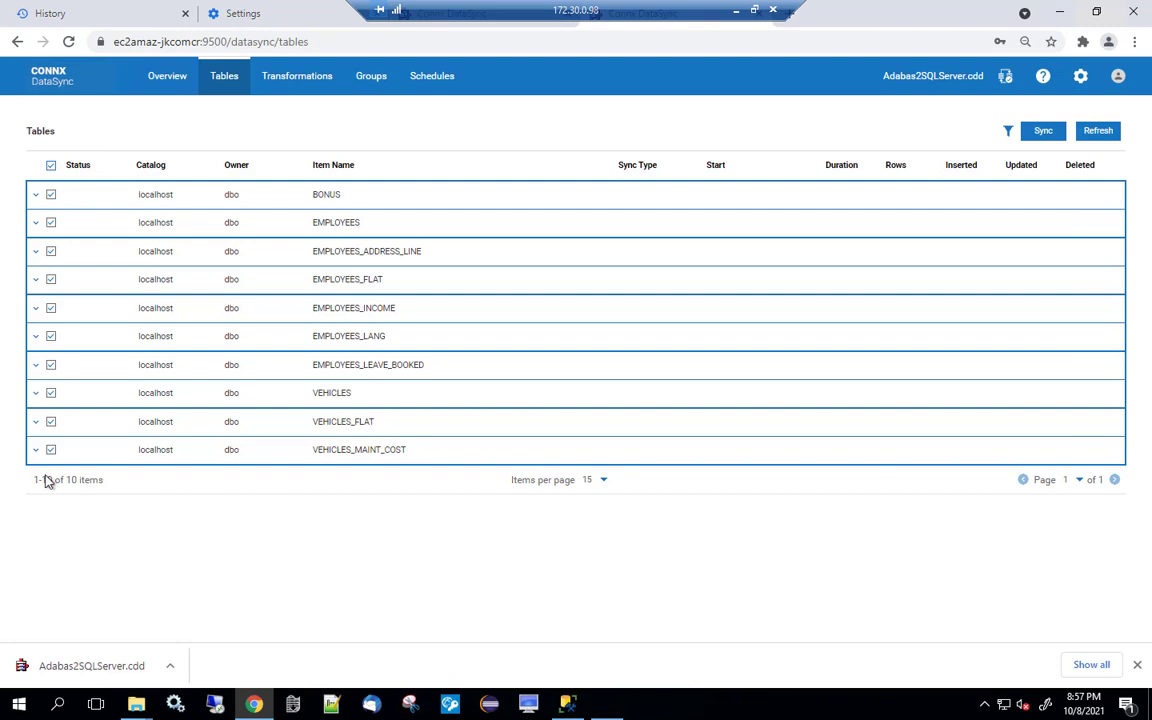
left_click(1041, 134)
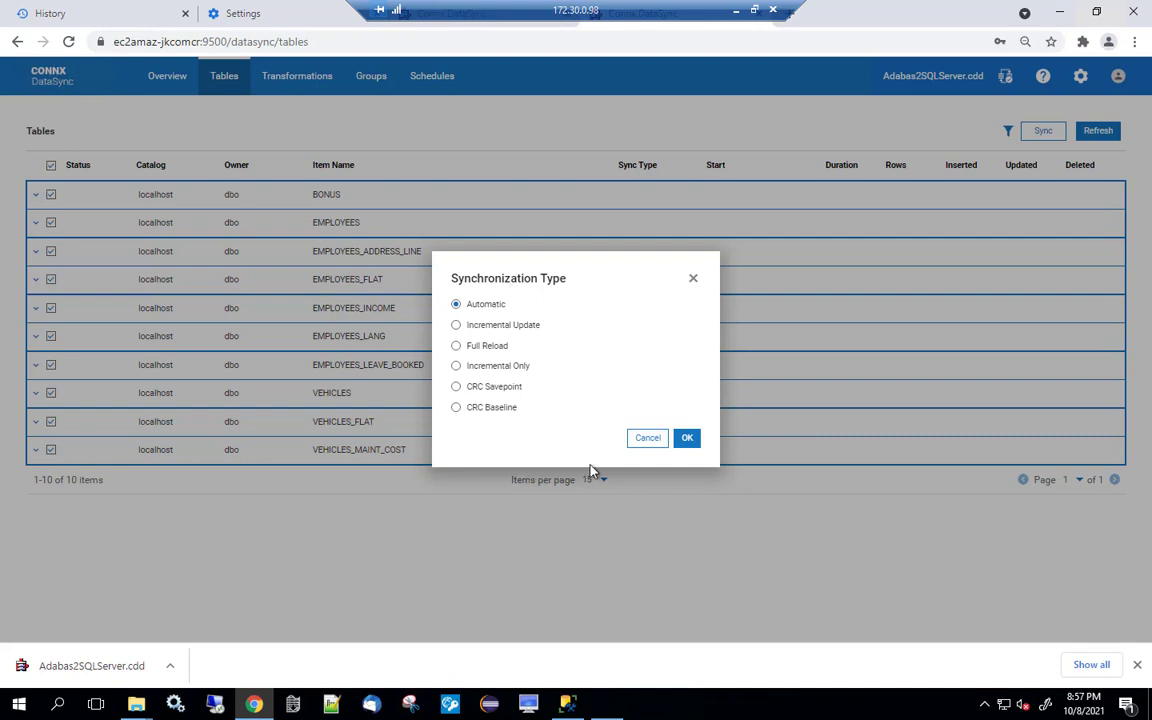
left_click(695, 446)
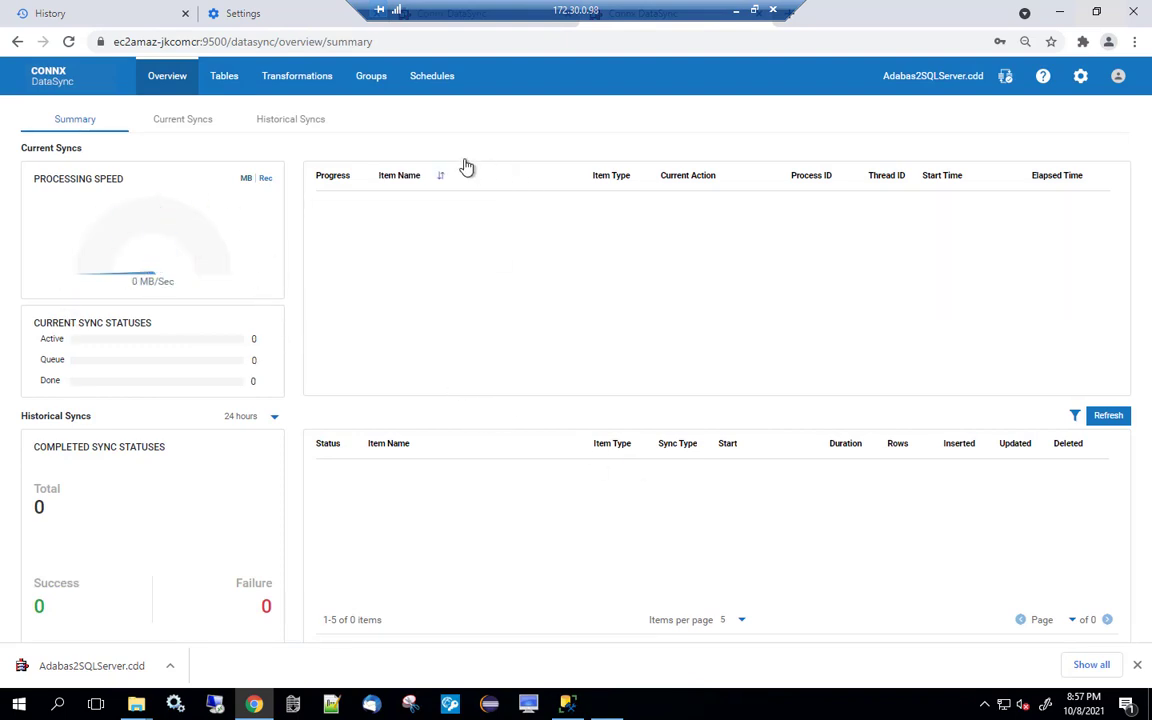
Refresh the sync history to confirm 10 successful syncs, then return to SSMS.
left_click(1119, 421)
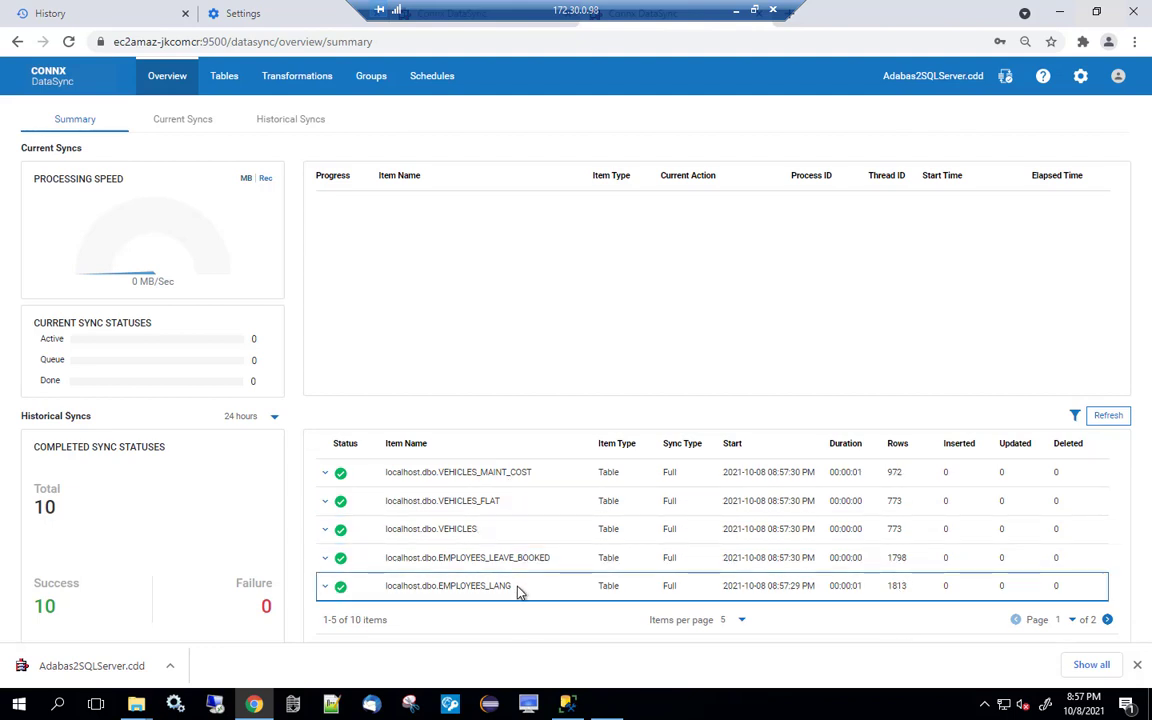
left_click(567, 704)
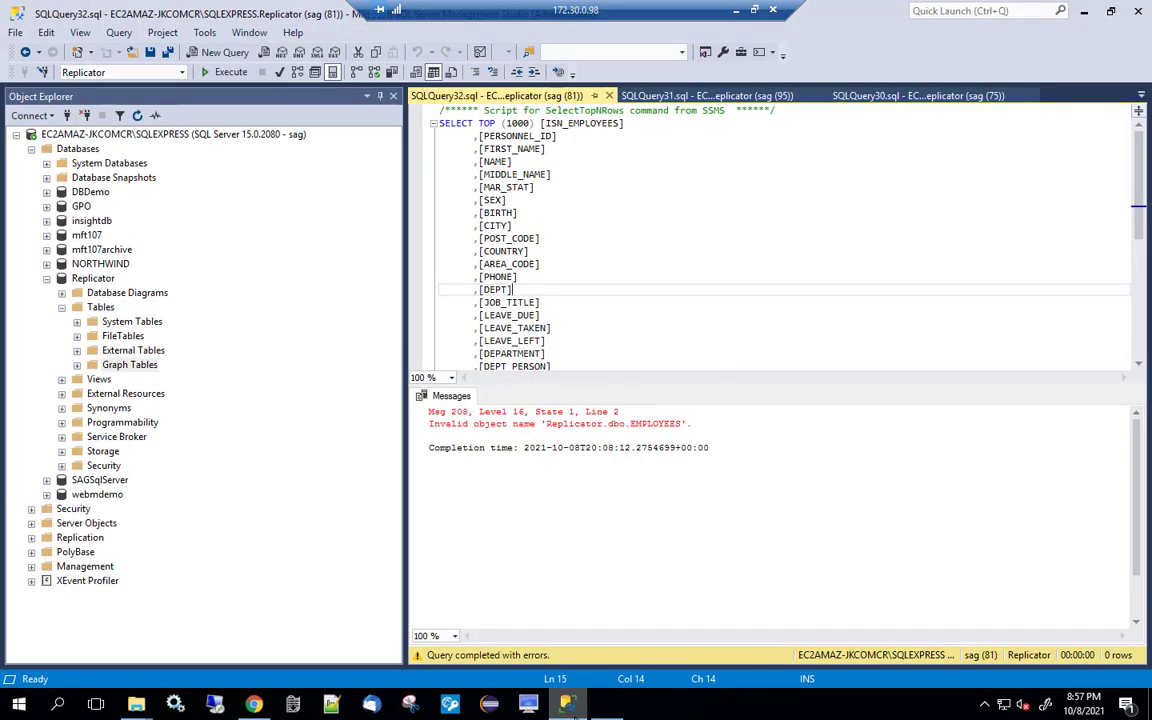
Refresh Replicator, query the top 1000 rows of dbo.EMPLOYEES, and highlight the NULL middle names.
right_click(47, 281)
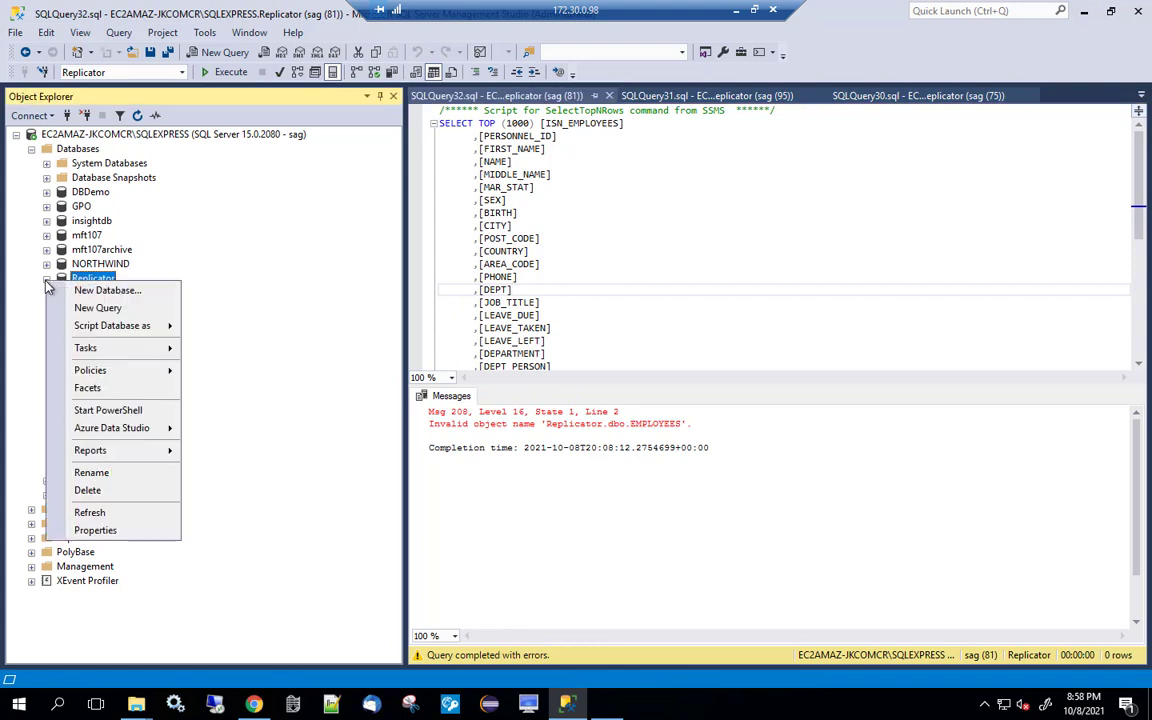
left_click(97, 513)
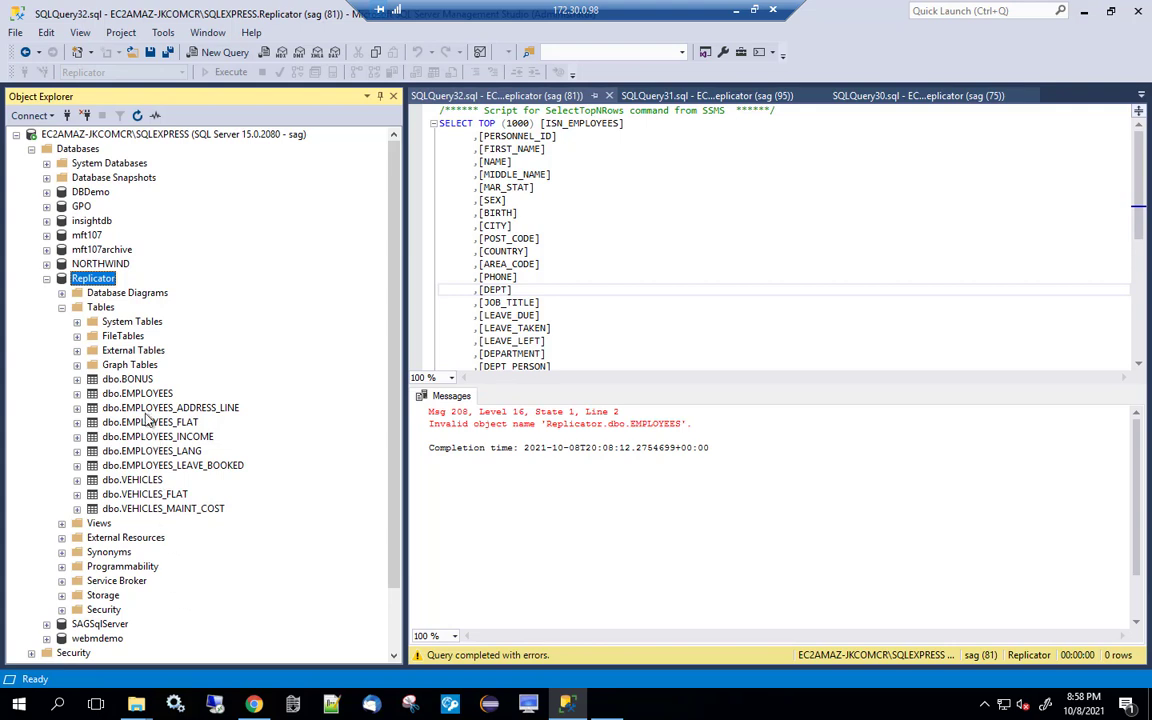
right_click(148, 396)
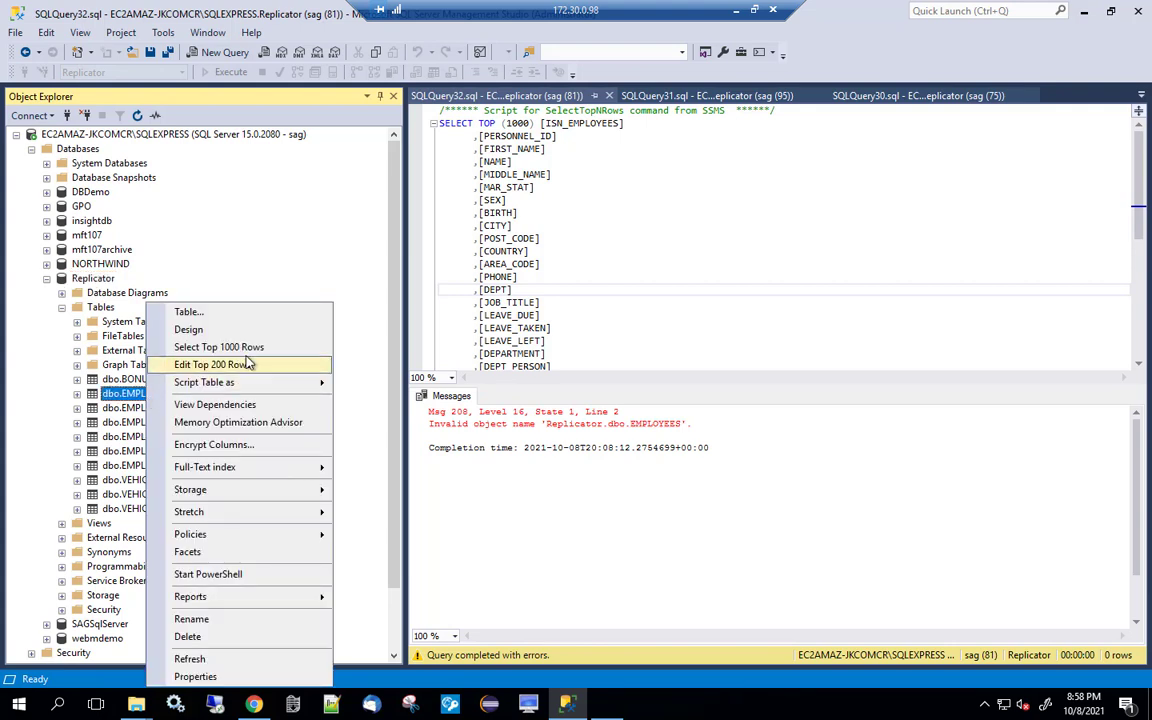
left_click(229, 347)
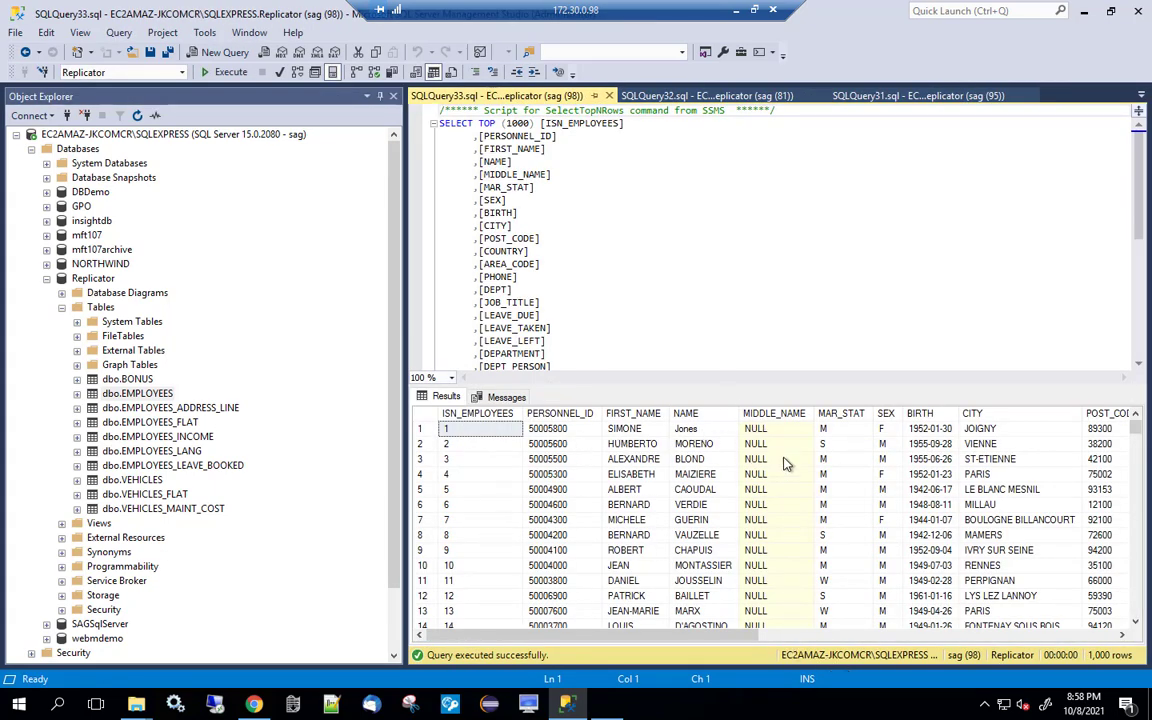
left_click_drag(778, 551, 771, 595)
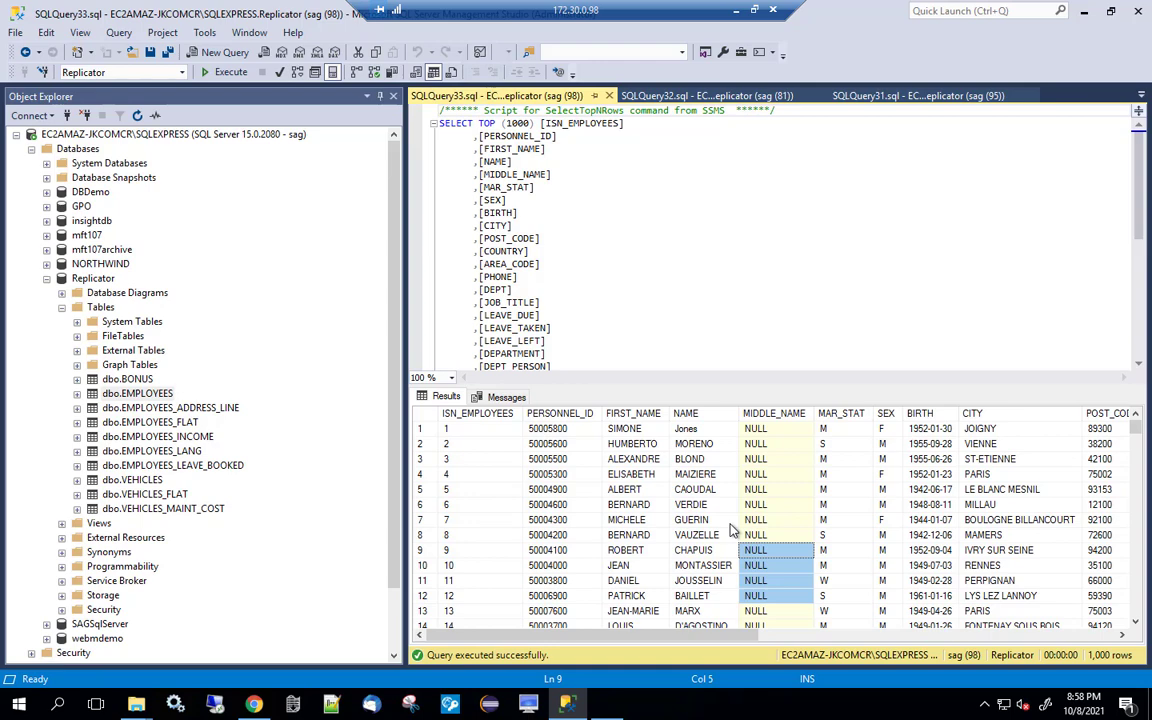
Open and run ERIC-UPD in Natural, jumping to the NAT3009 error line.
left_click(604, 712)
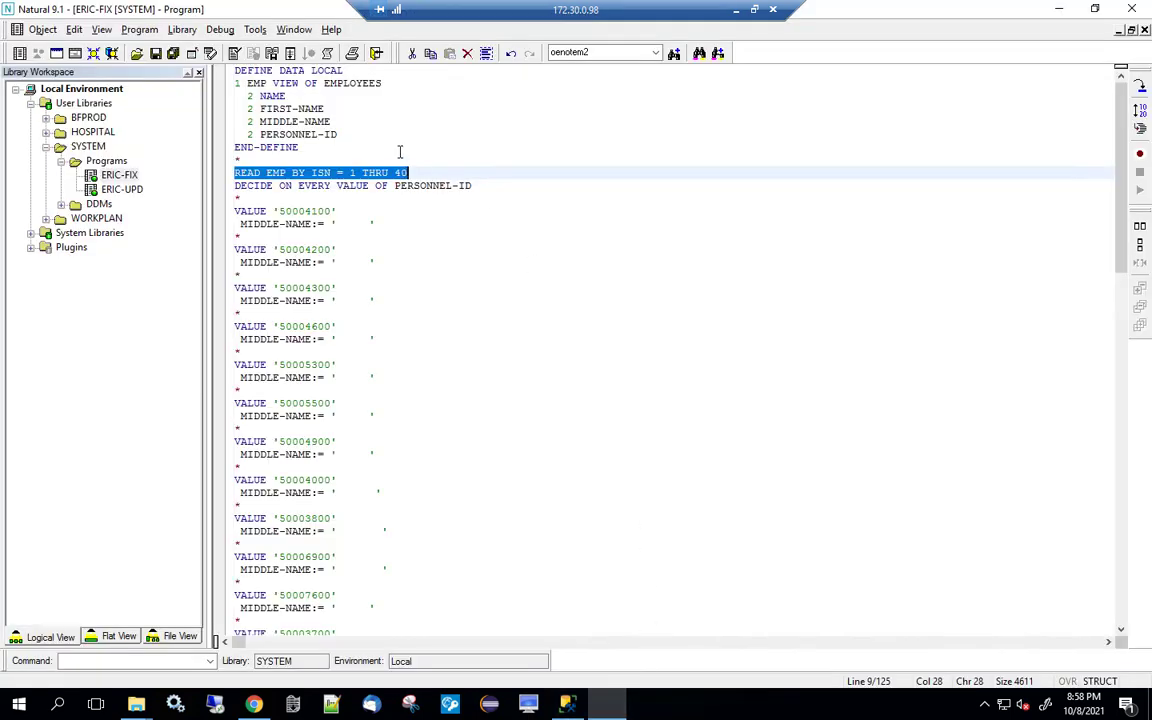
double_click(108, 187)
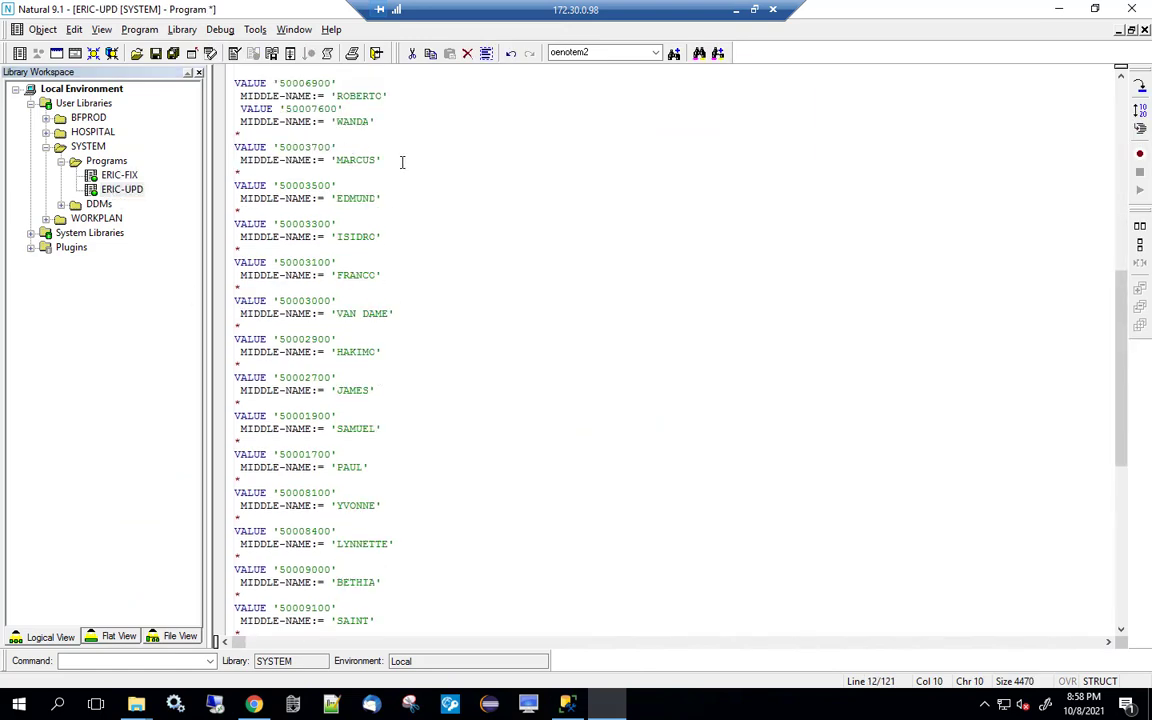
left_click(256, 48)
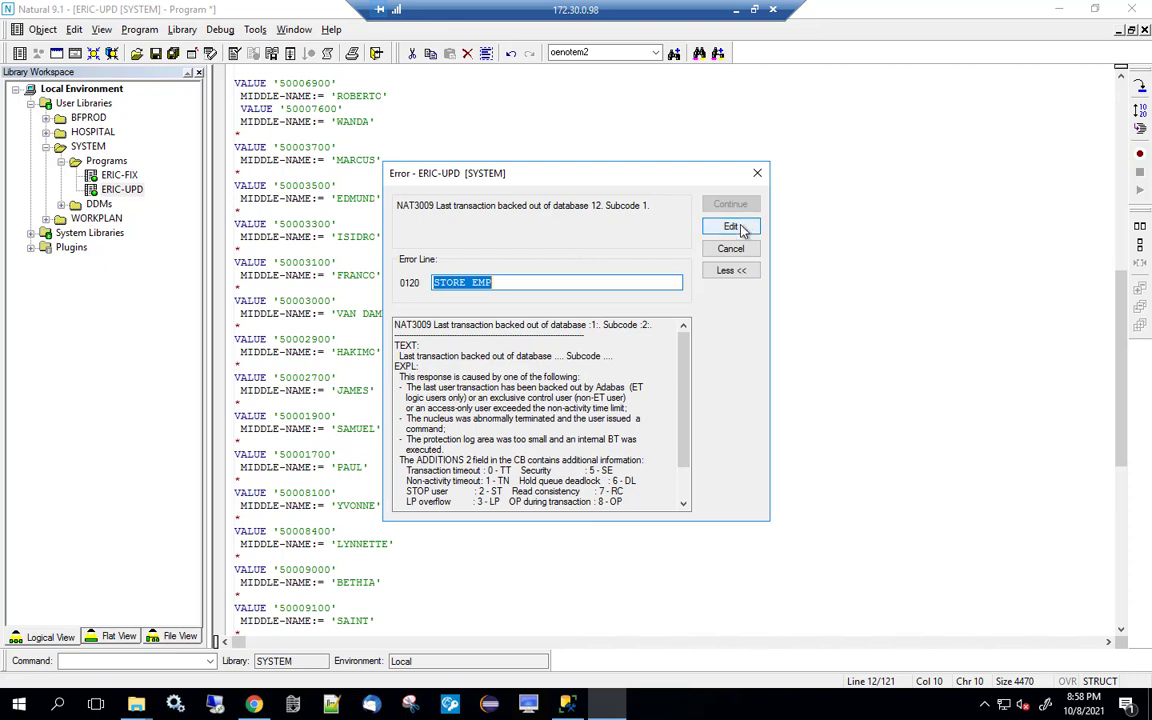
left_click(732, 227)
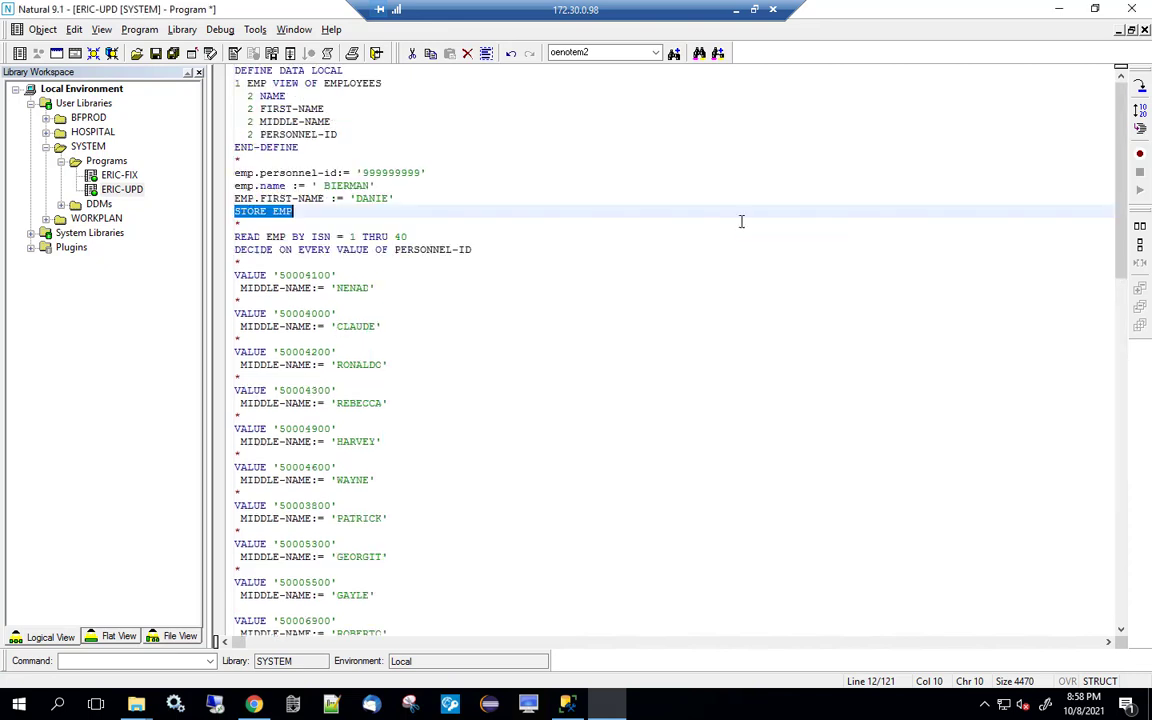
Rerun ERIC-UPD and page through its two-page middle-name report.
left_click(262, 50)
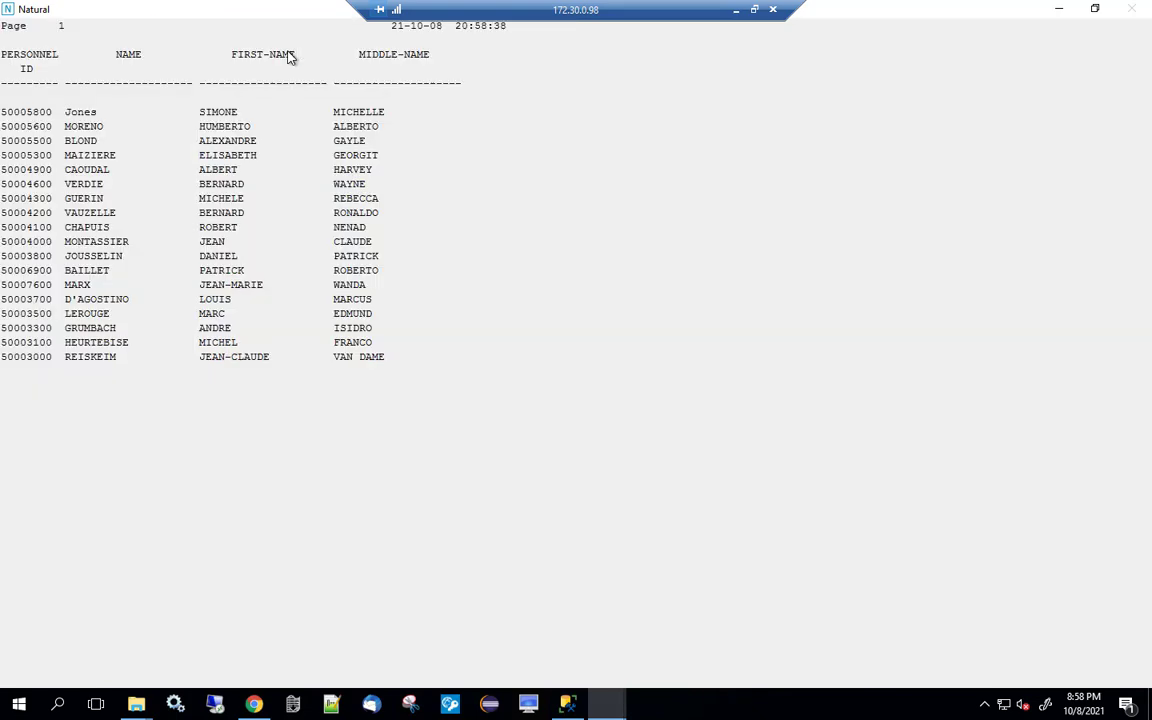
key("Return")
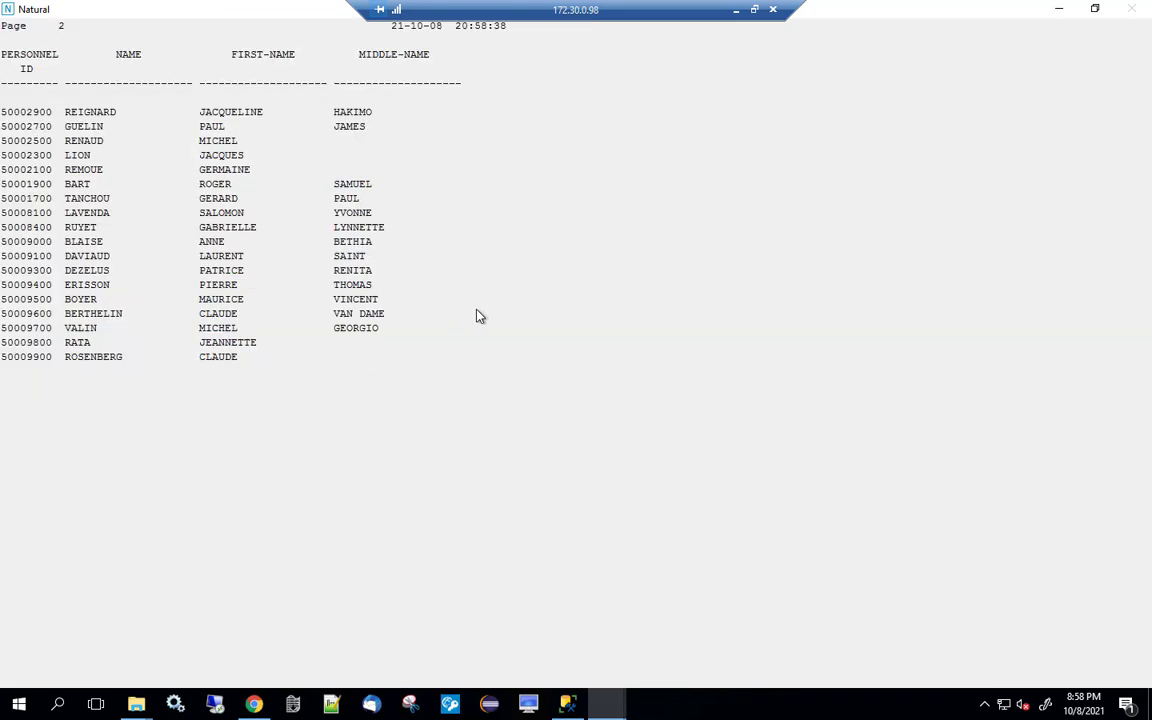
key("Return")
key("Return")
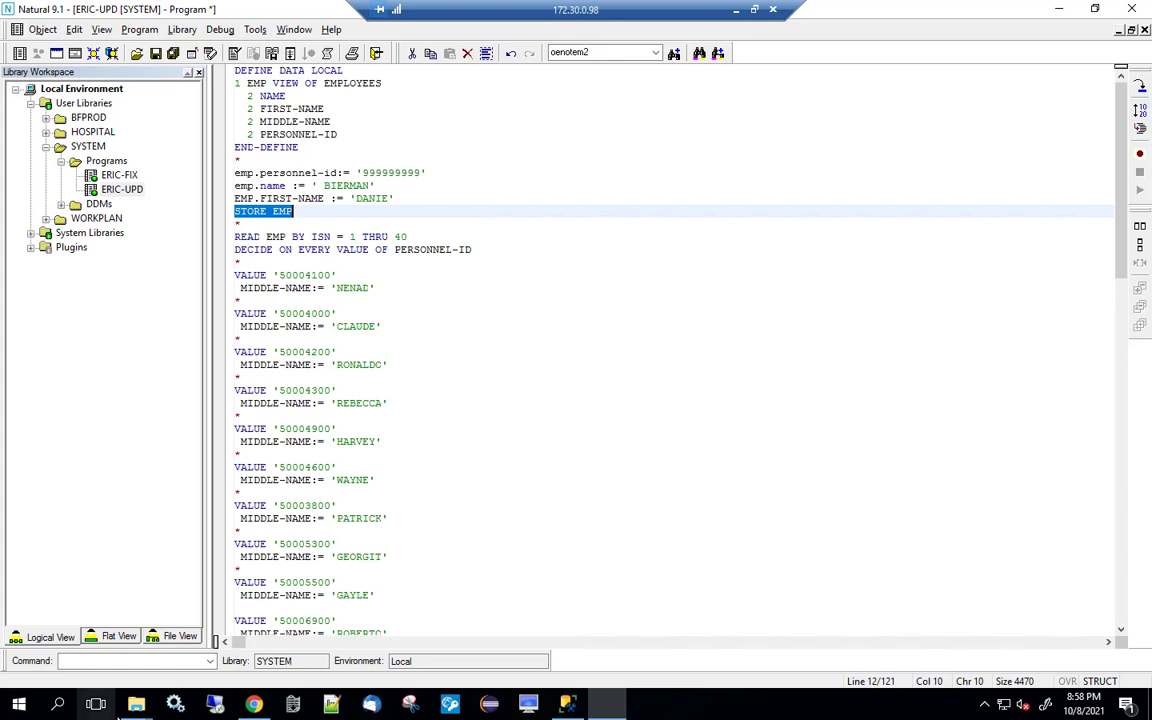
Select all ten tables, run an Automatic synchronization, and refresh the sync history.
left_click(254, 704)
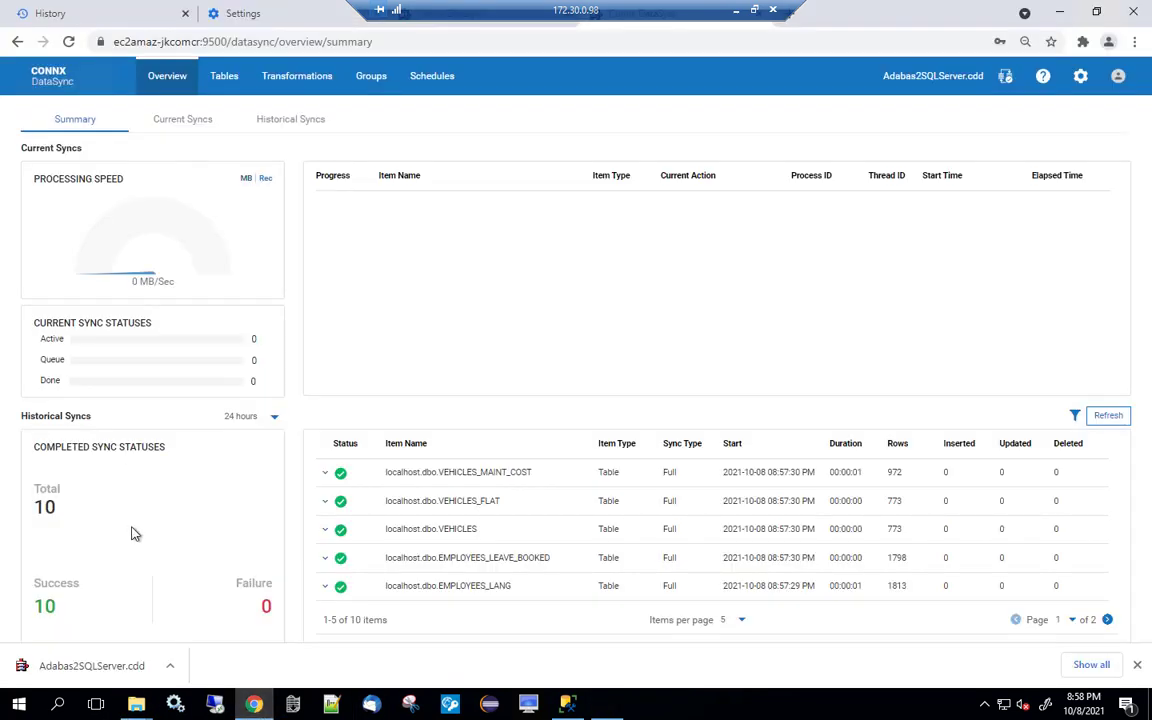
left_click(222, 82)
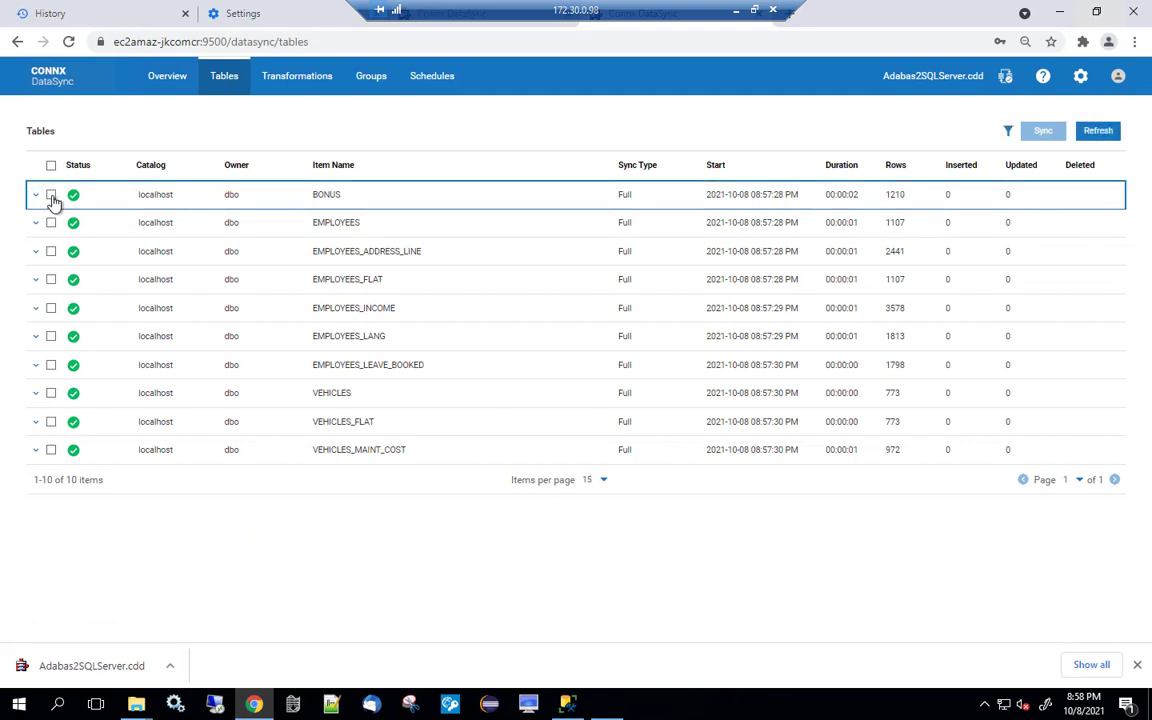
left_click(53, 195)
left_click(51, 165)
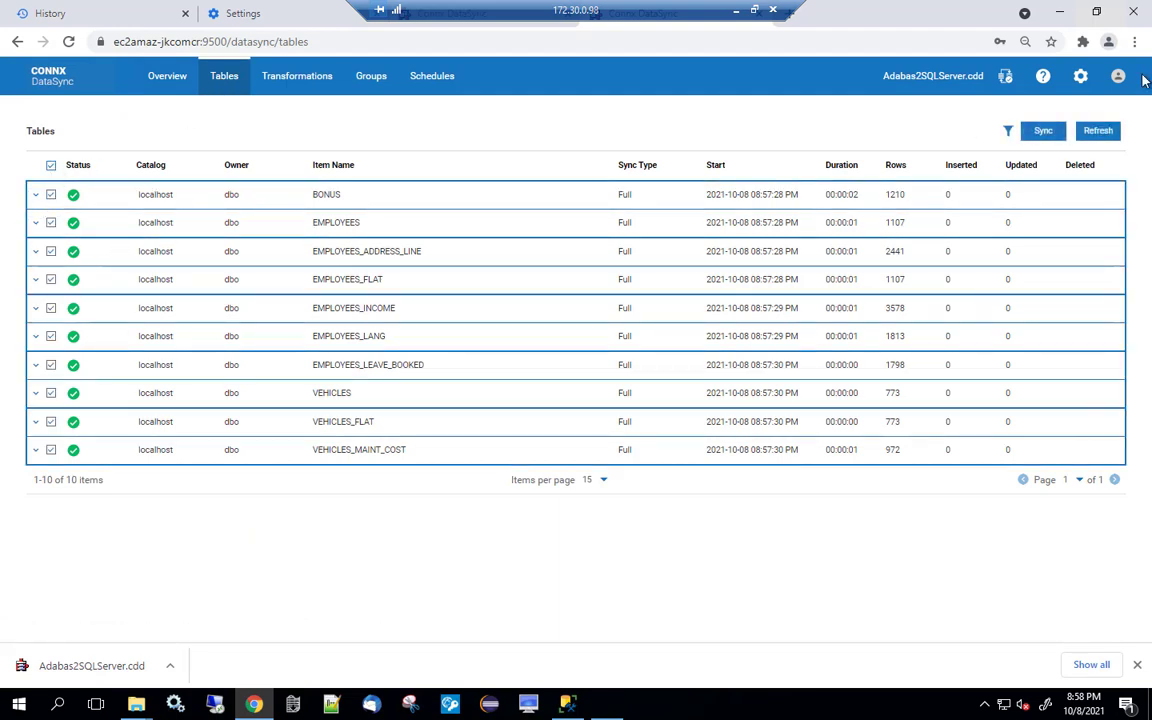
left_click(1052, 134)
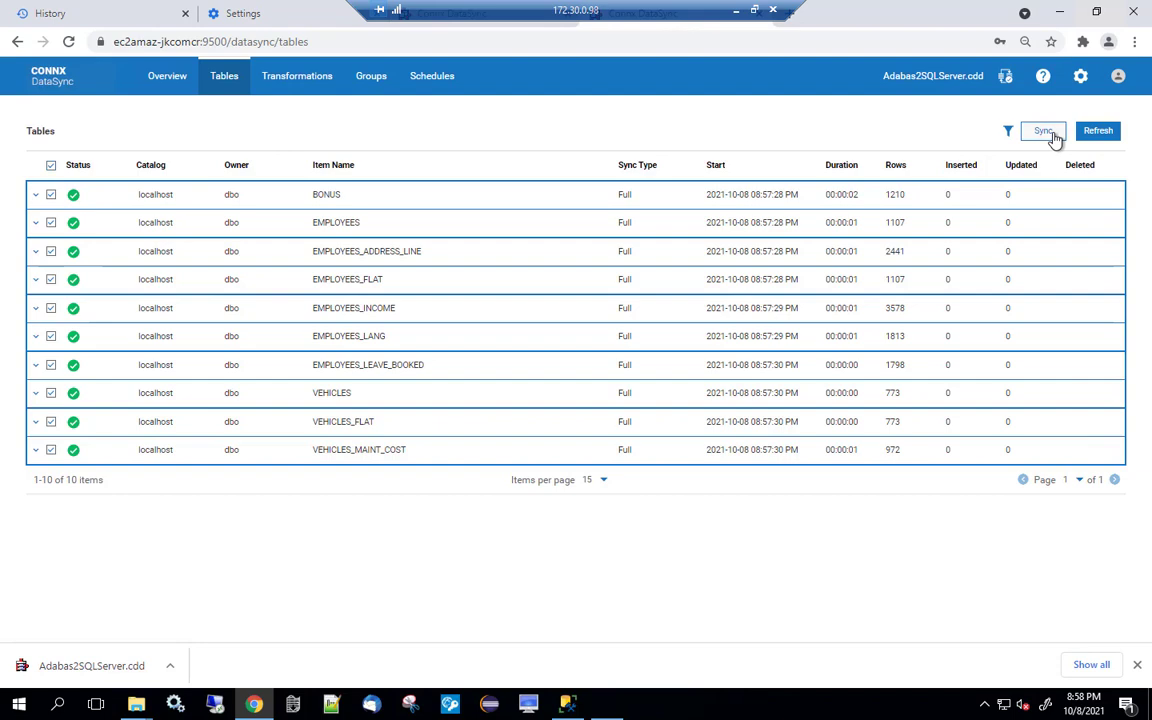
left_click(1052, 134)
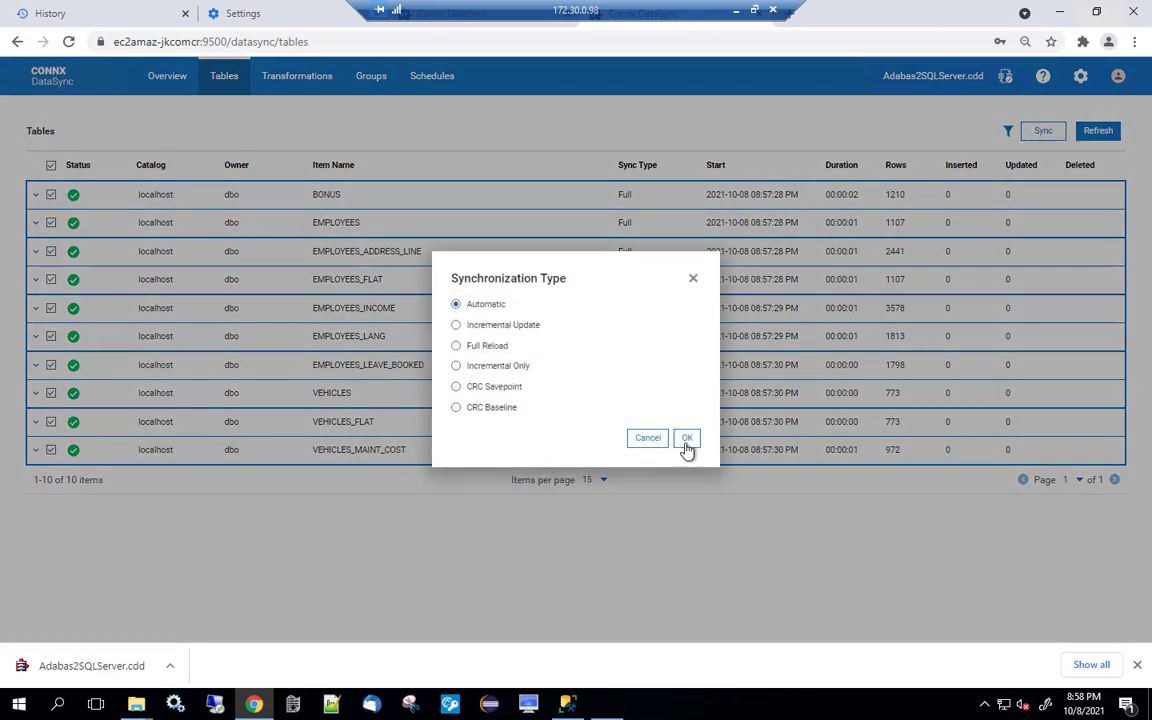
left_click(686, 441)
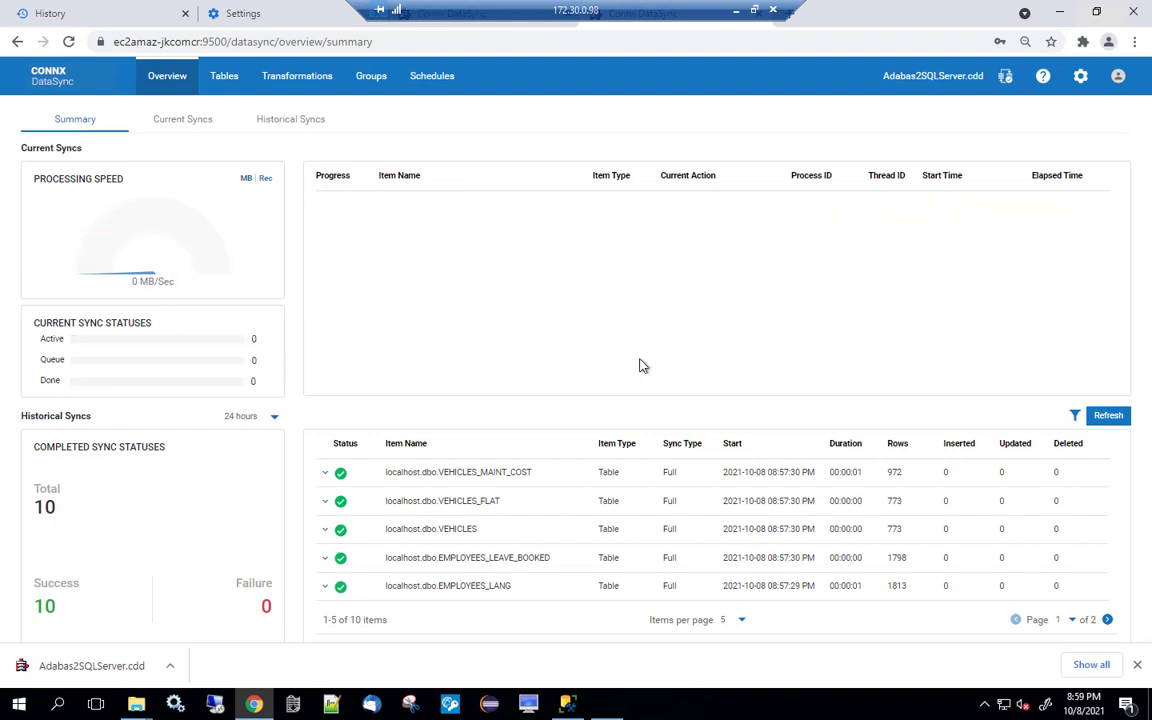
left_click(1121, 417)
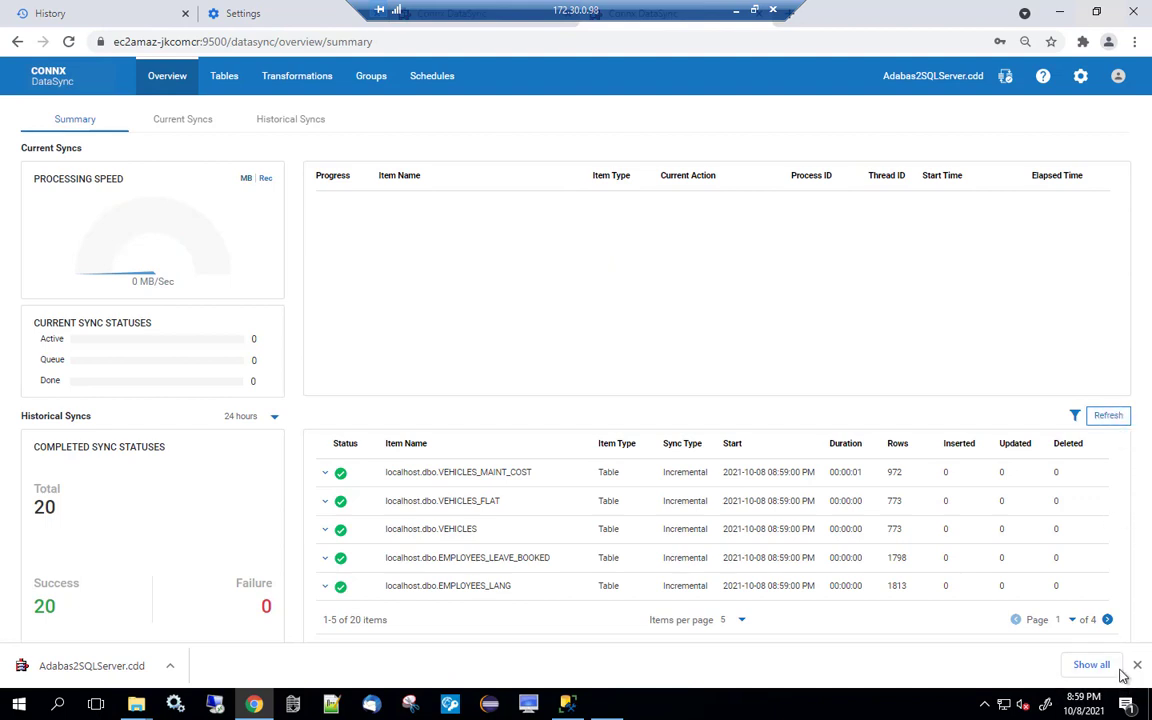
Check page 2 of sync history for EMPLOYEES' 1 insert and 32 updates, then return to SSMS.
left_click(1108, 621)
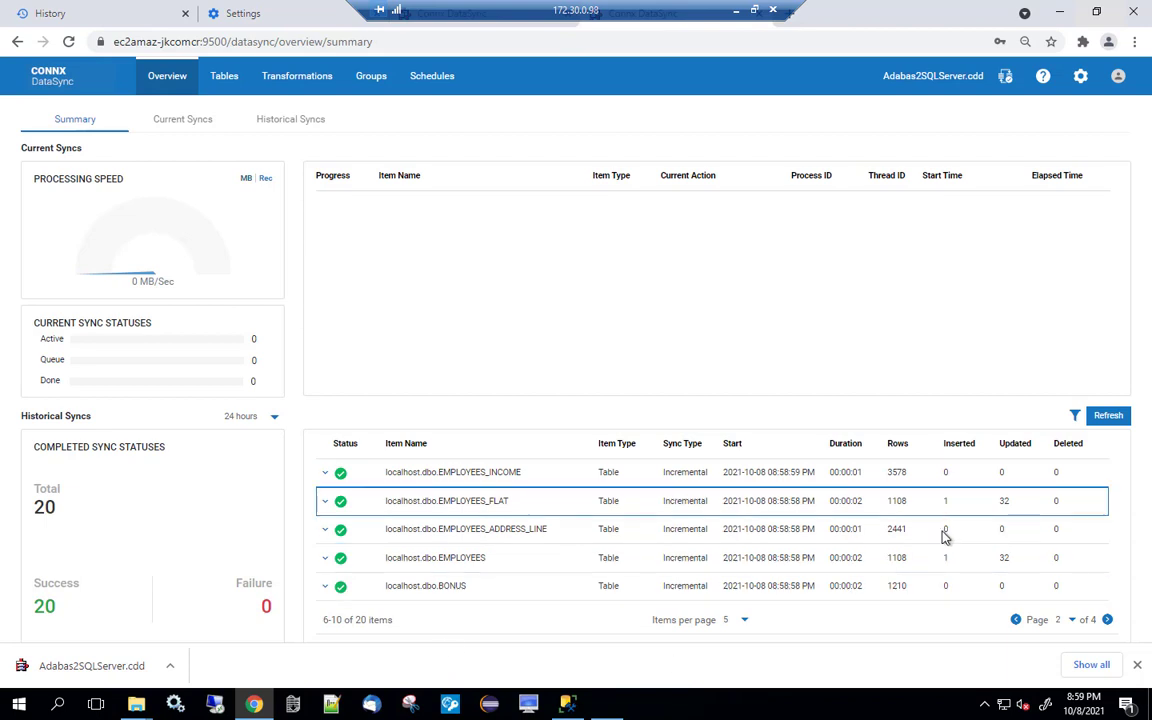
left_click(567, 704)
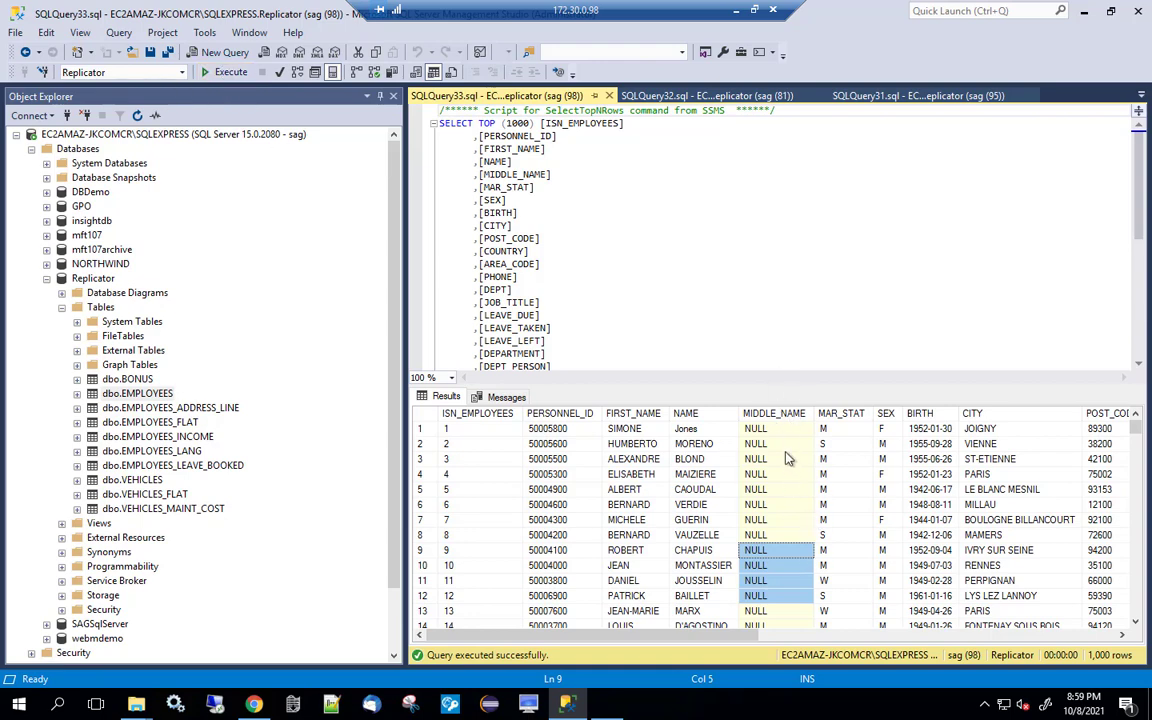
Rerun the dbo.EMPLOYEES query to see filled middle names like MICHELLE and ALBERTO.
left_click(228, 73)
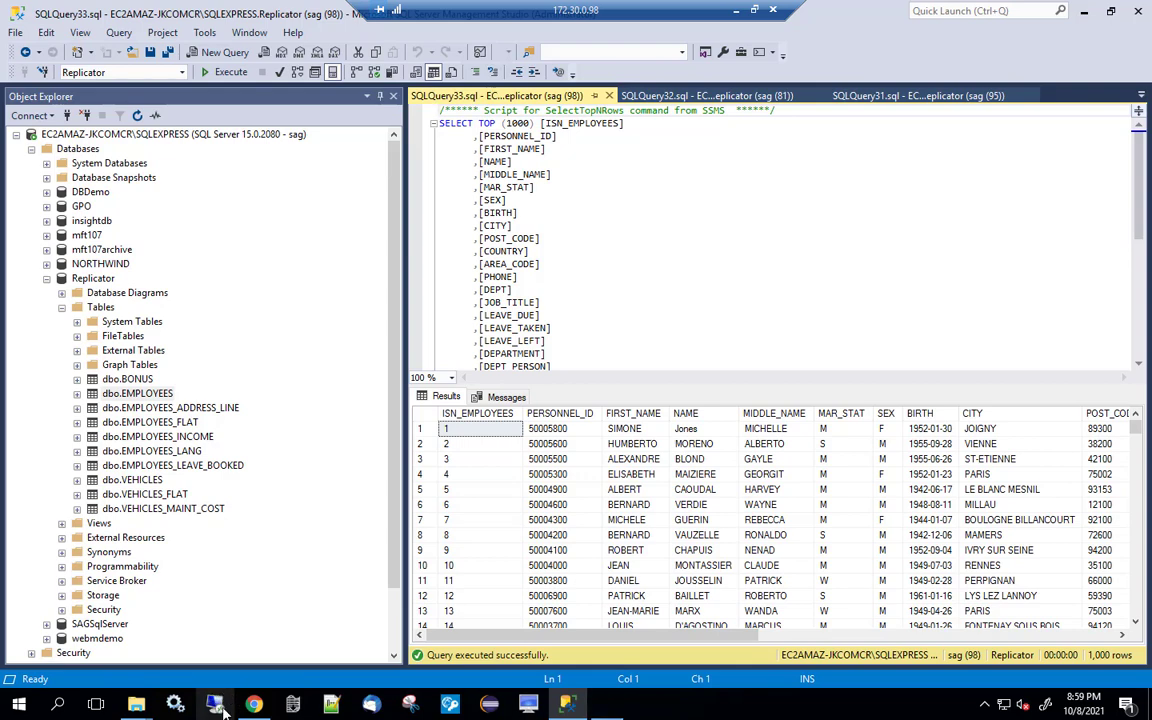
left_click(253, 704)
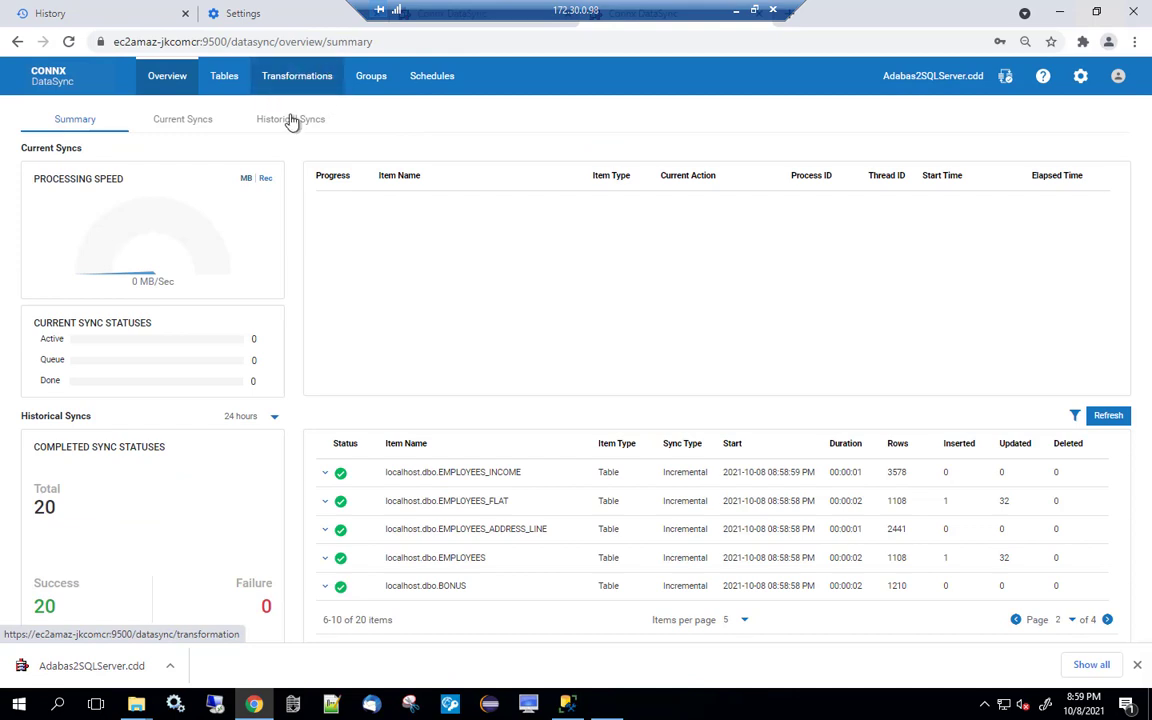
Add a new sync schedule named 'Employees' for the localhost.dbo.EMPLOYEES table.
left_click(429, 85)
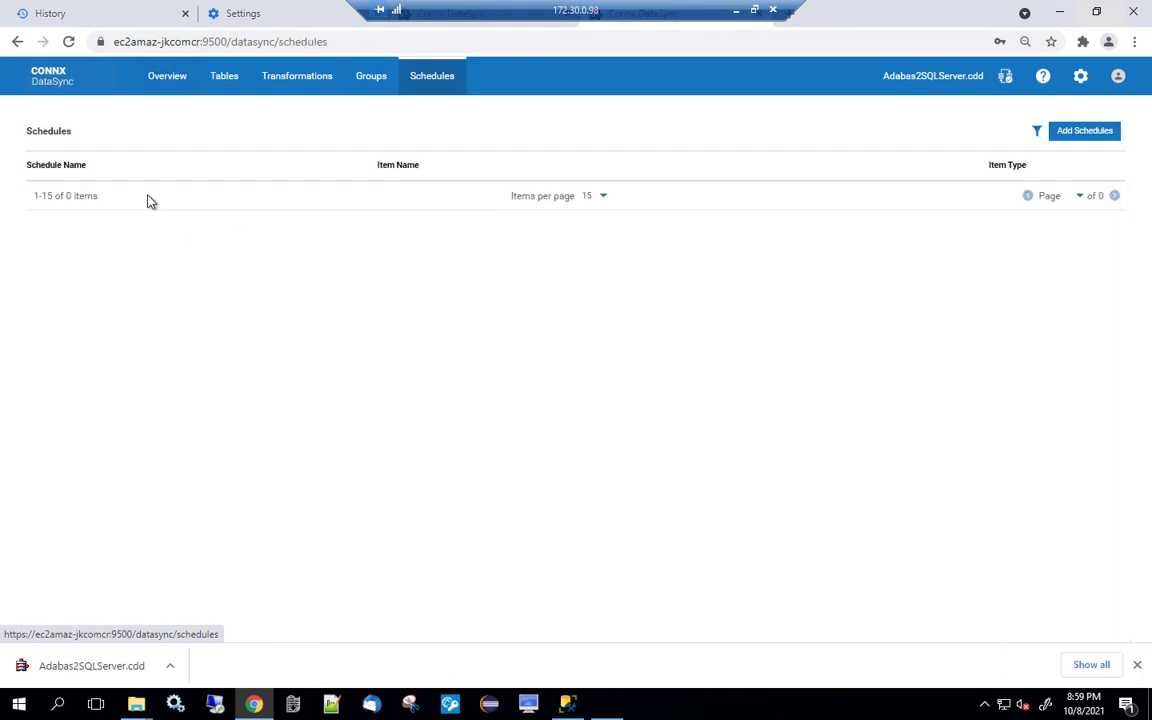
left_click(1085, 131)
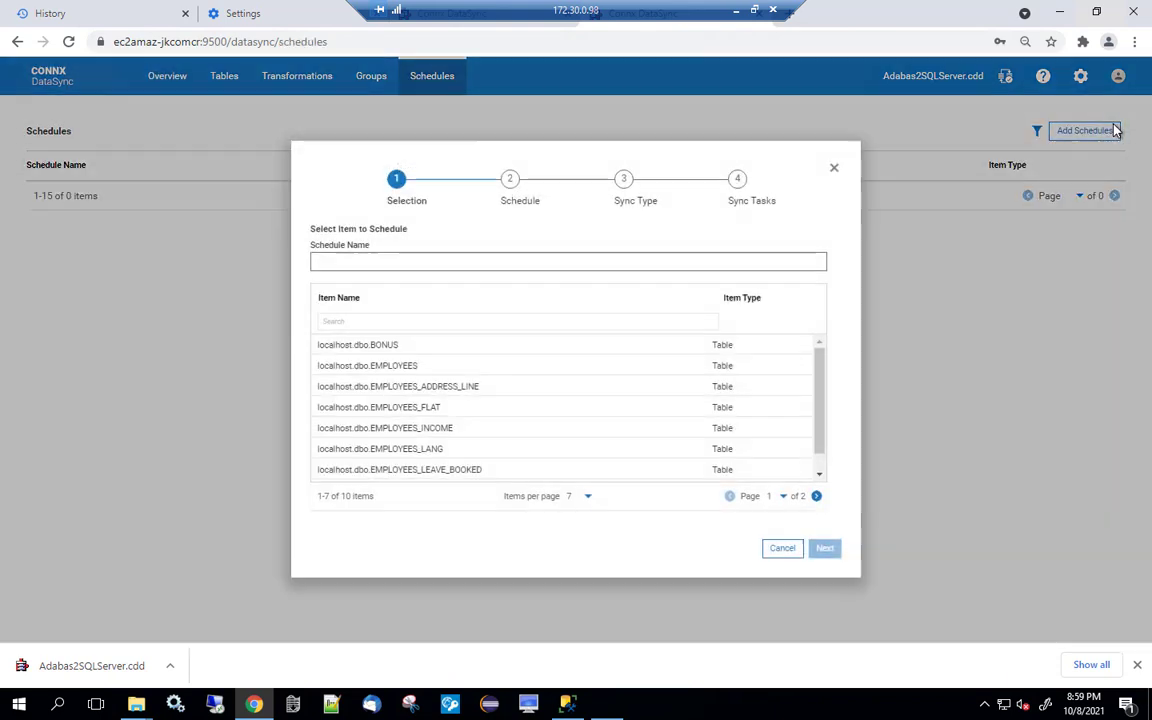
left_click(405, 262)
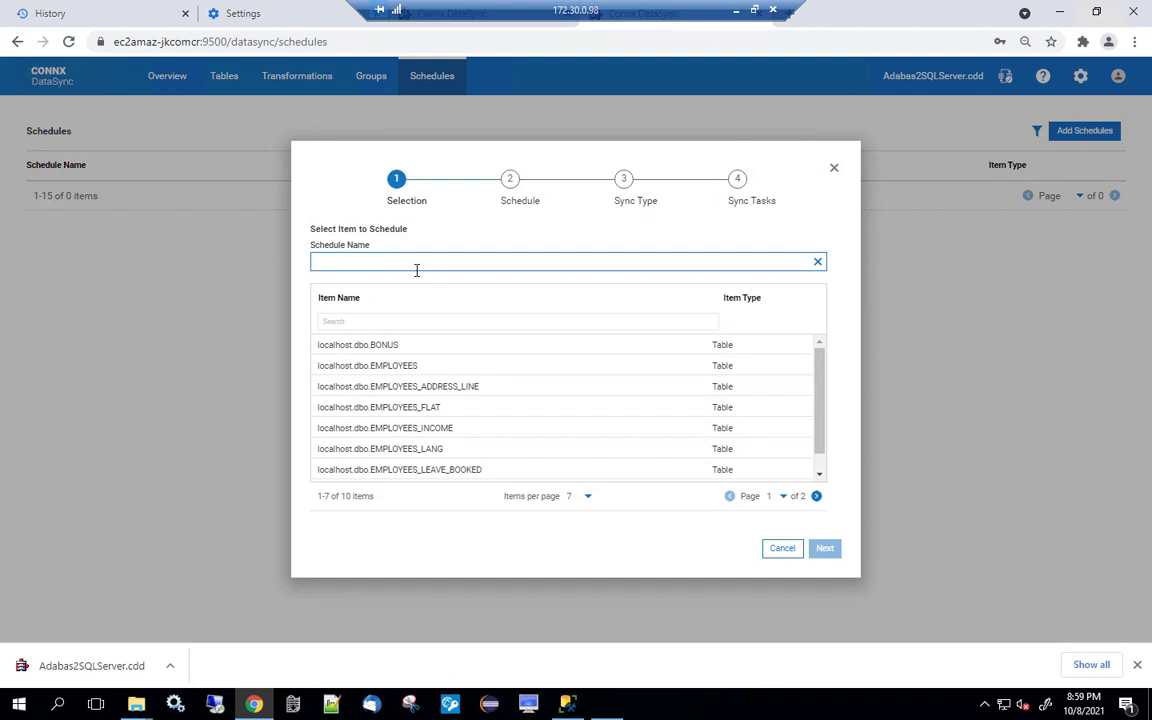
type("Employ")
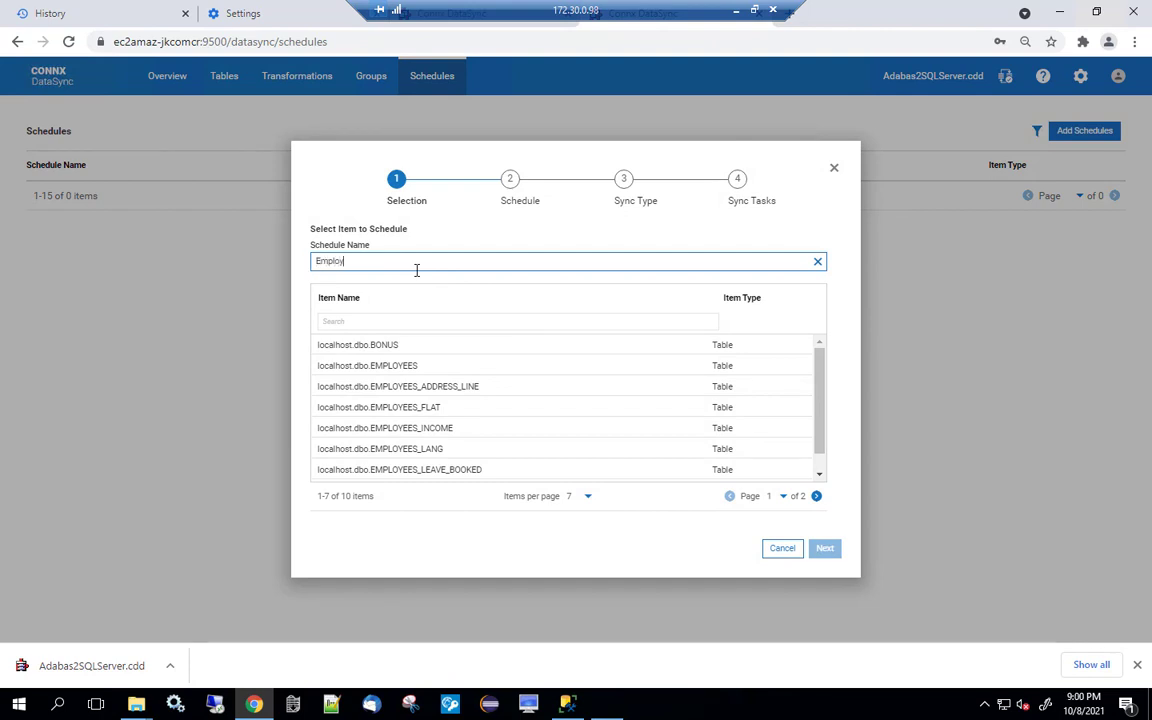
type("ees")
left_click(400, 366)
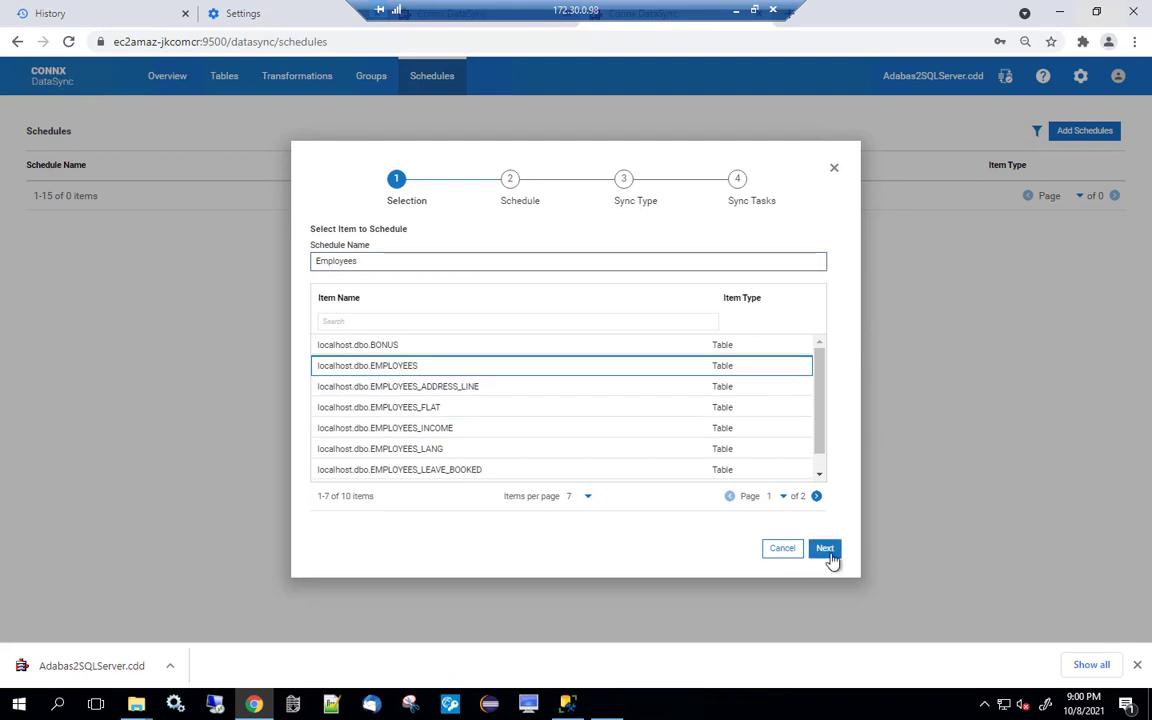
Keep Daily repetition every 1 minute and the default sync settings, then save the schedule.
left_click(826, 551)
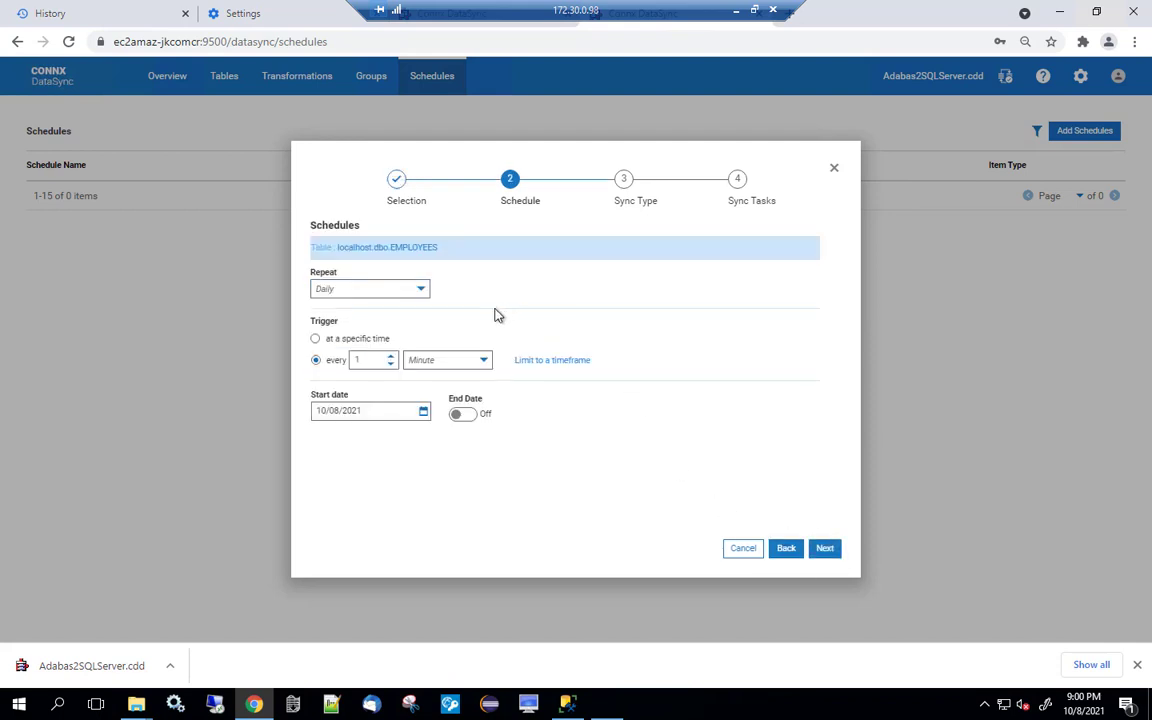
left_click(421, 290)
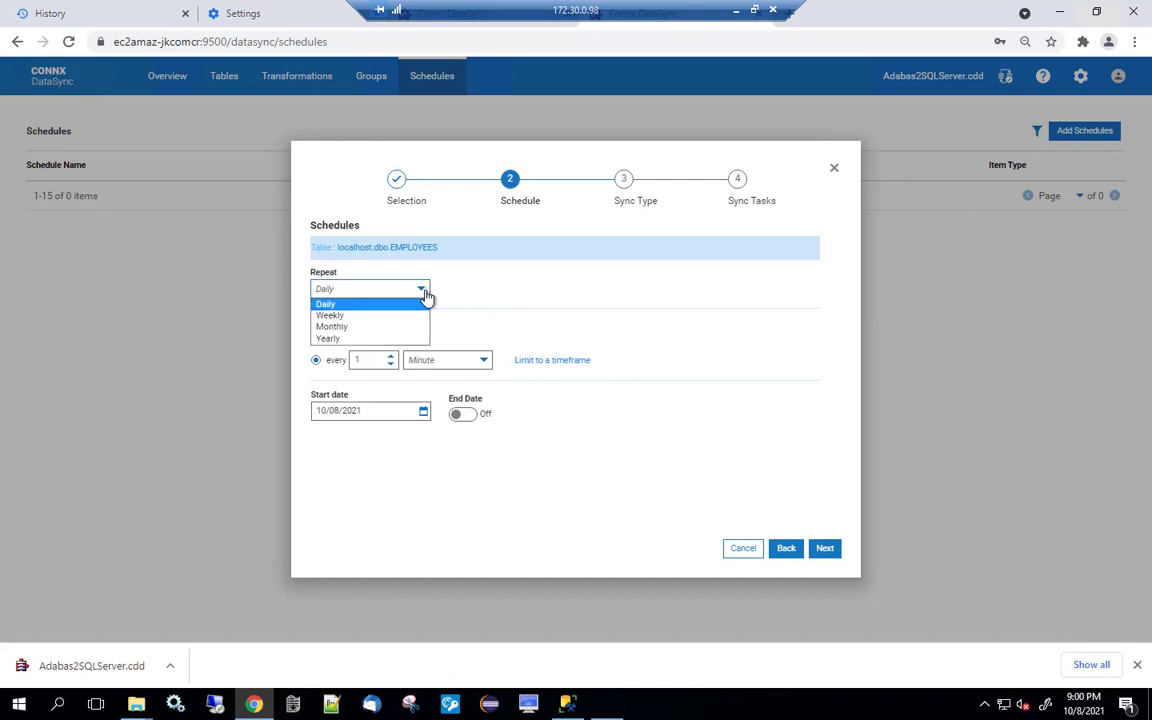
left_click(424, 294)
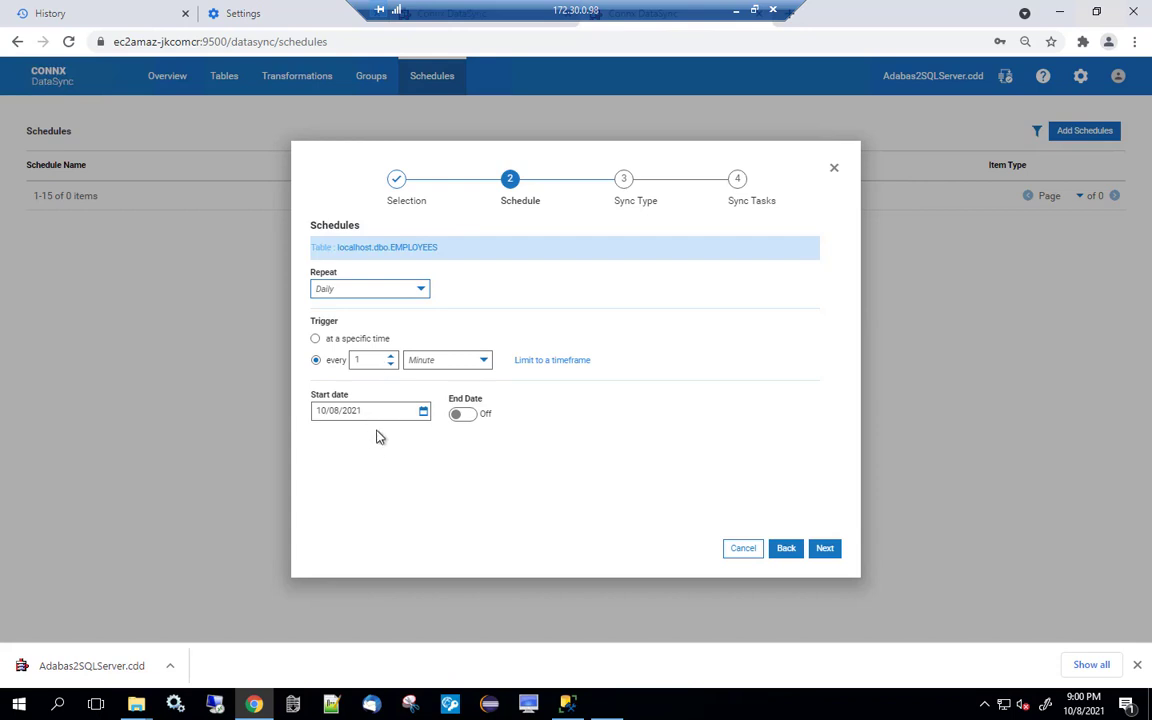
left_click(825, 549)
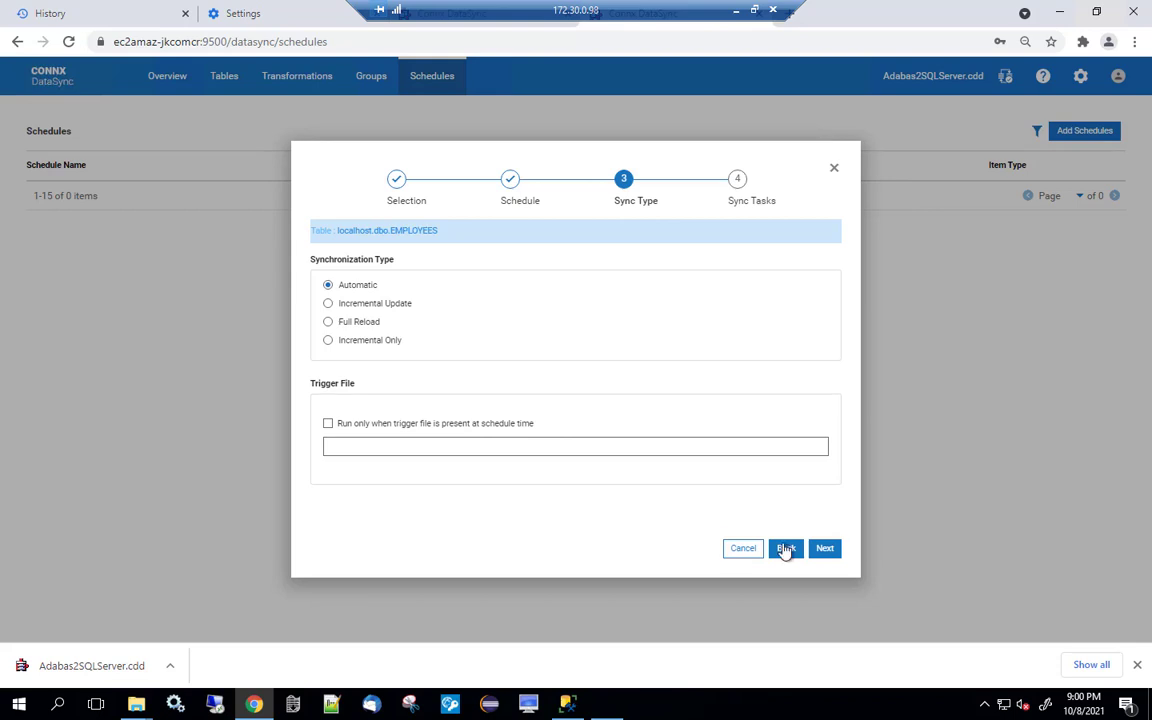
left_click(826, 549)
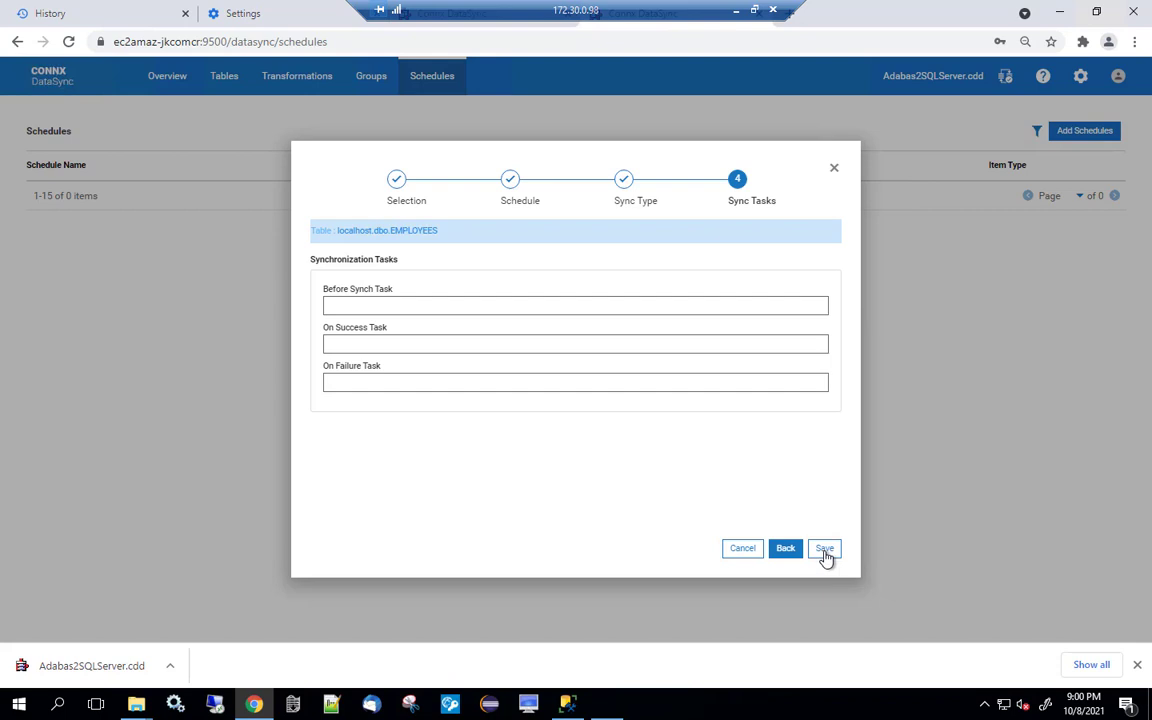
left_click(824, 552)
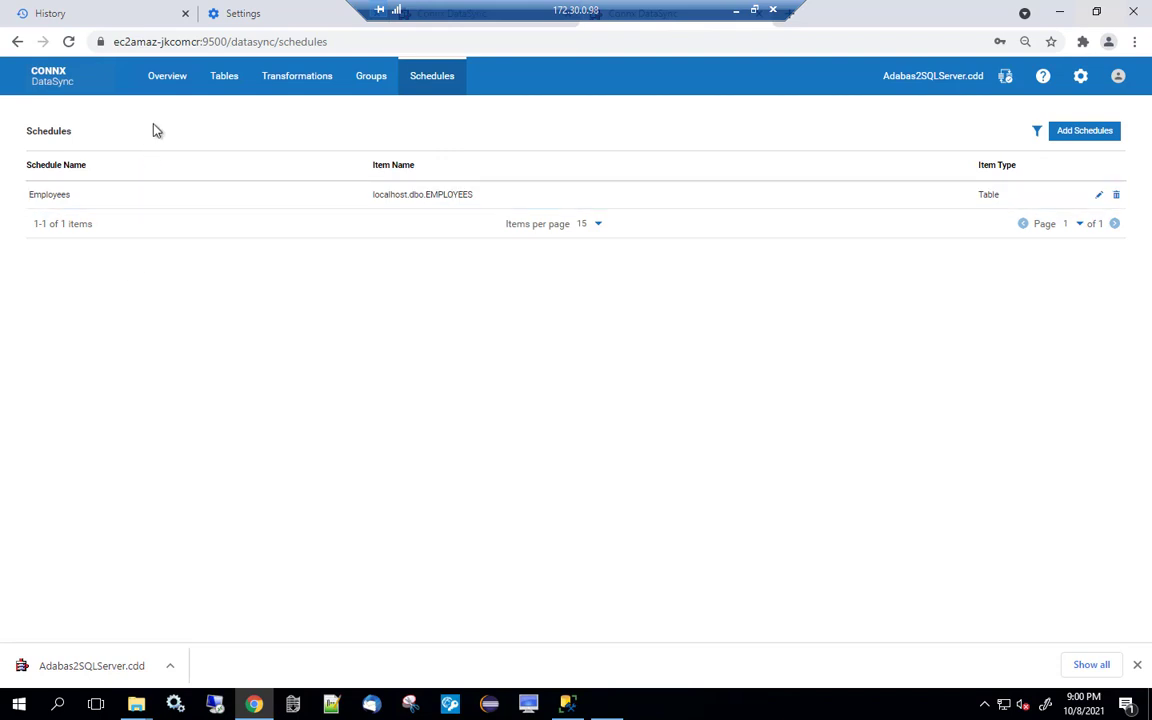
Refresh the Overview history until the 09:01:00 PM EMPLOYEES run appears, totalling 22 completed syncs.
left_click(155, 84)
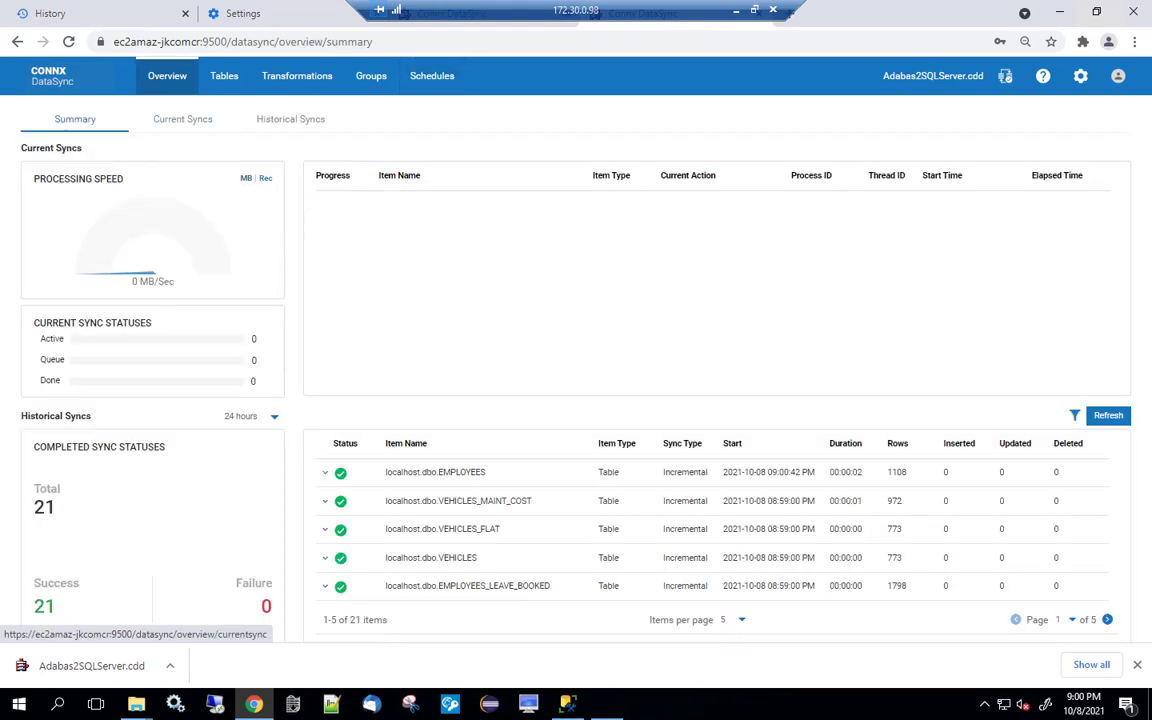
left_click(1115, 424)
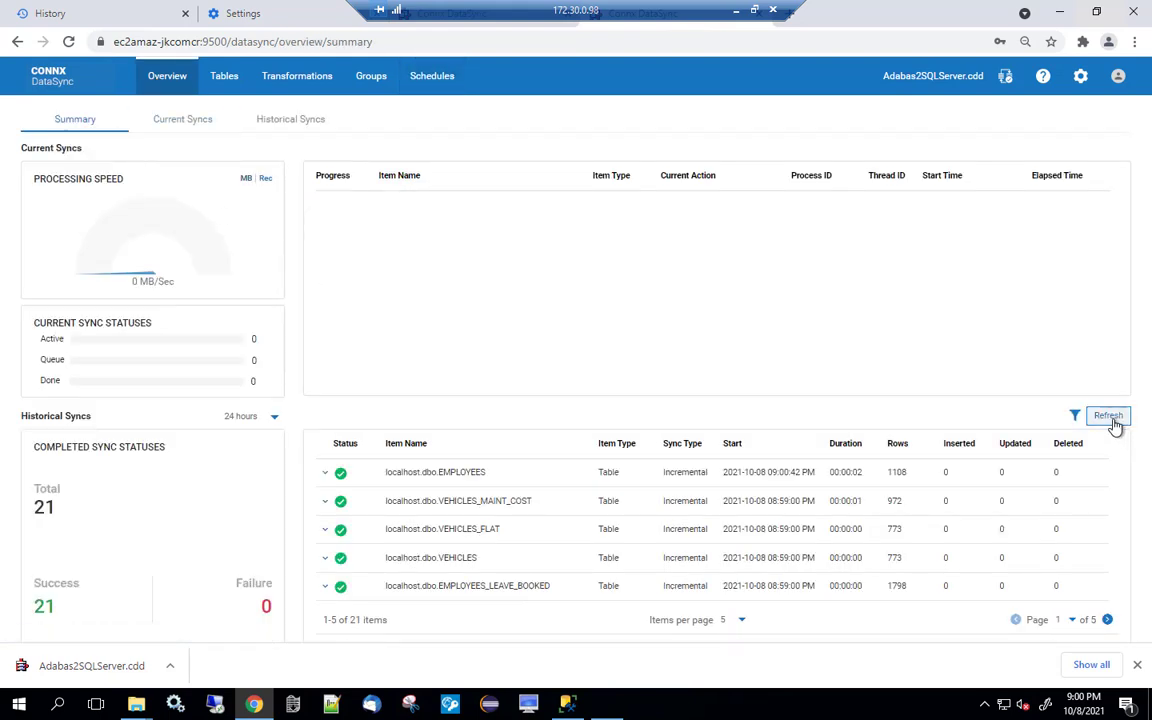
left_click(1115, 425)
left_click(1117, 425)
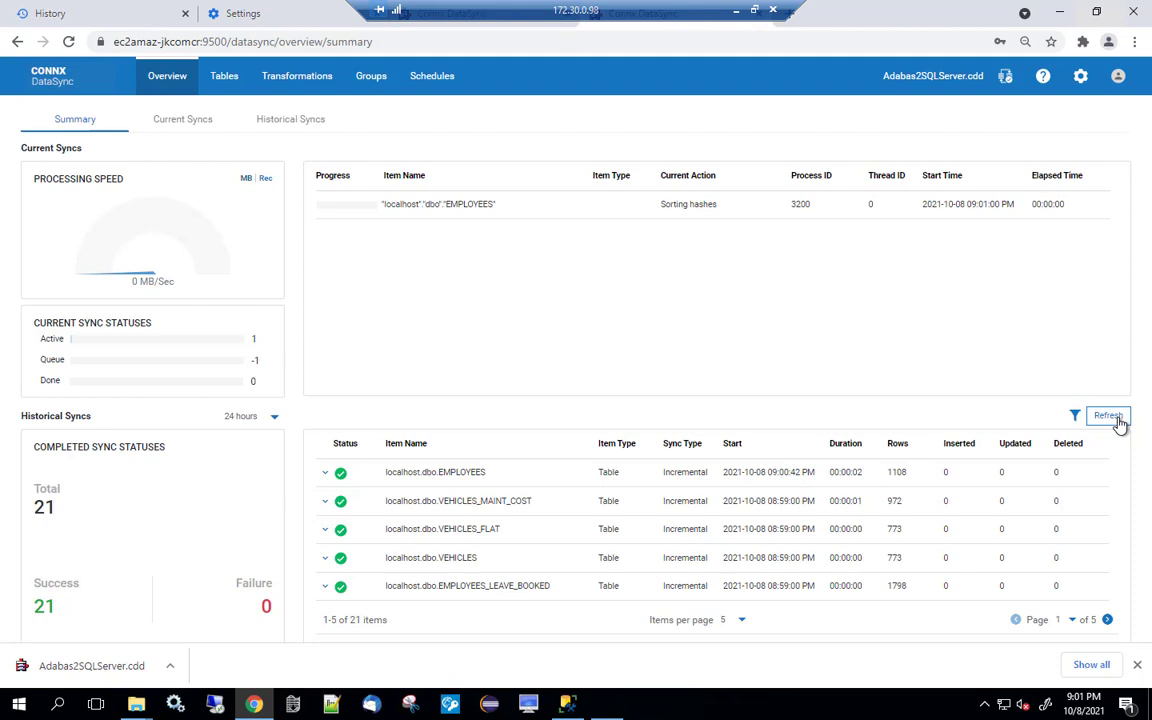
left_click(1119, 425)
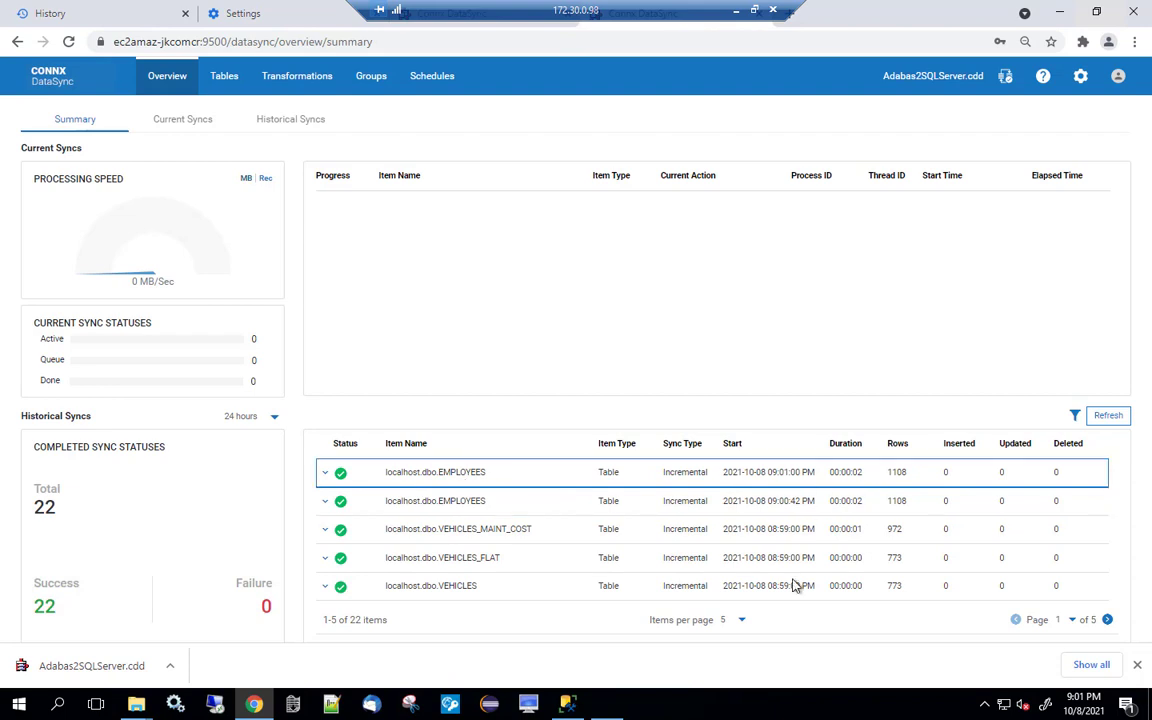
left_click(606, 704)
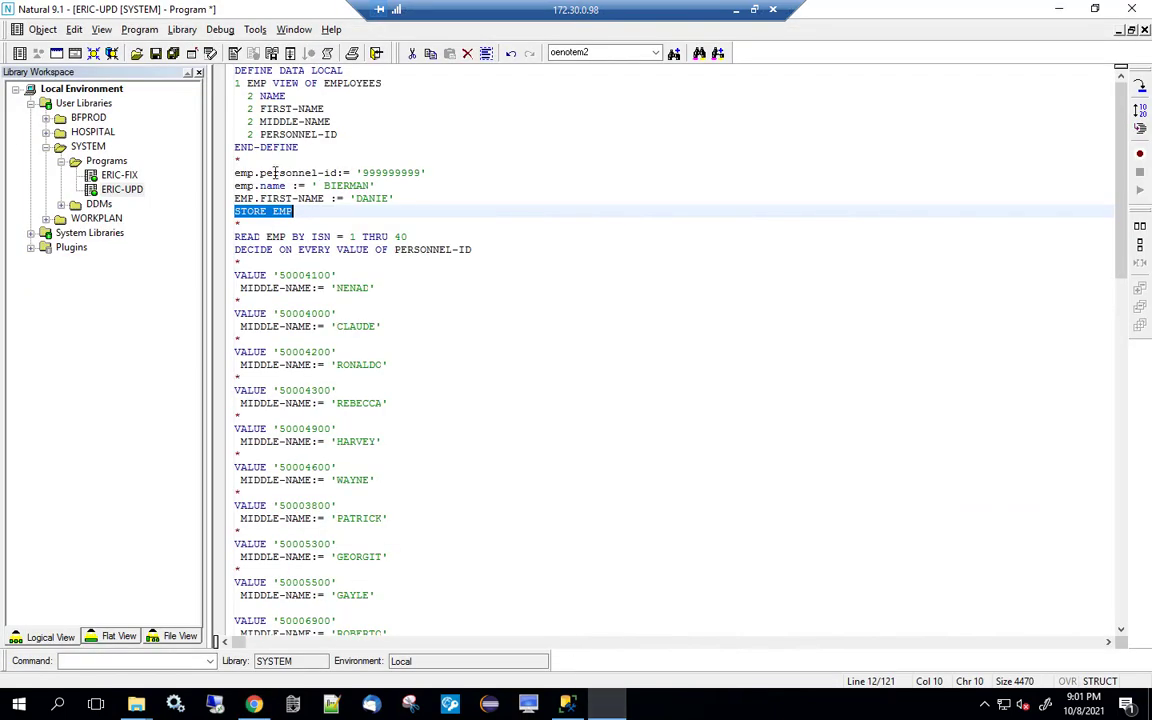
Run the ERIC-FIX program and step through its report of blanked middle names.
double_click(141, 177)
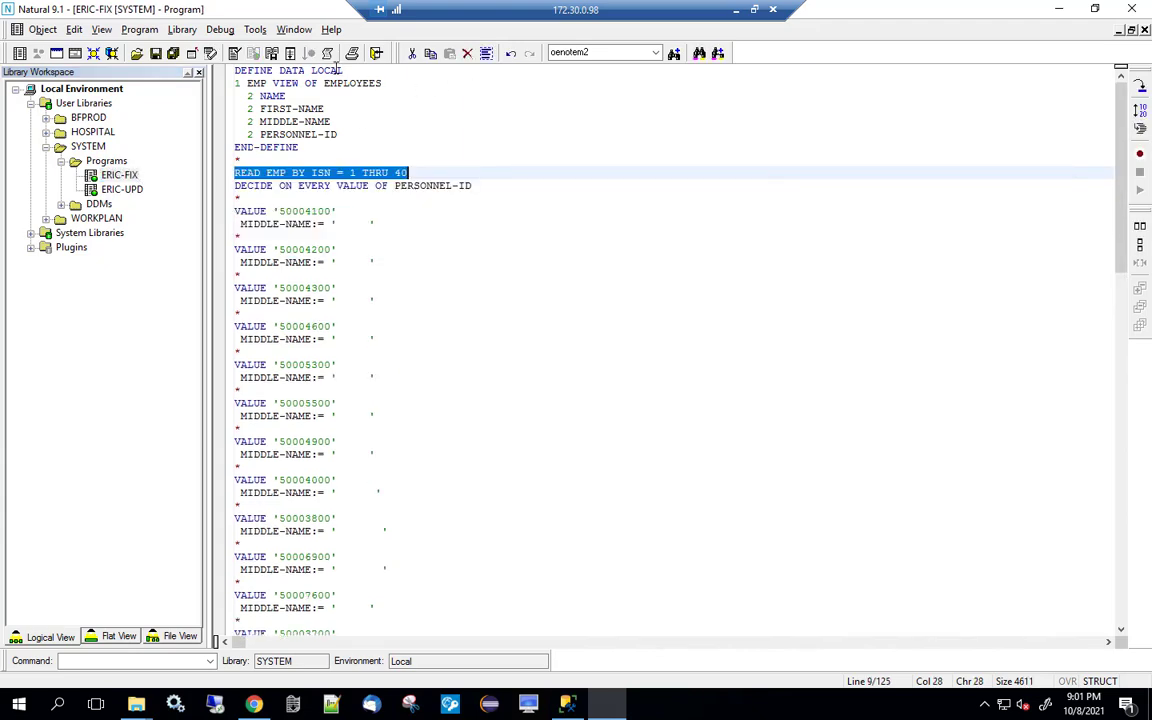
left_click(289, 54)
key("Return")
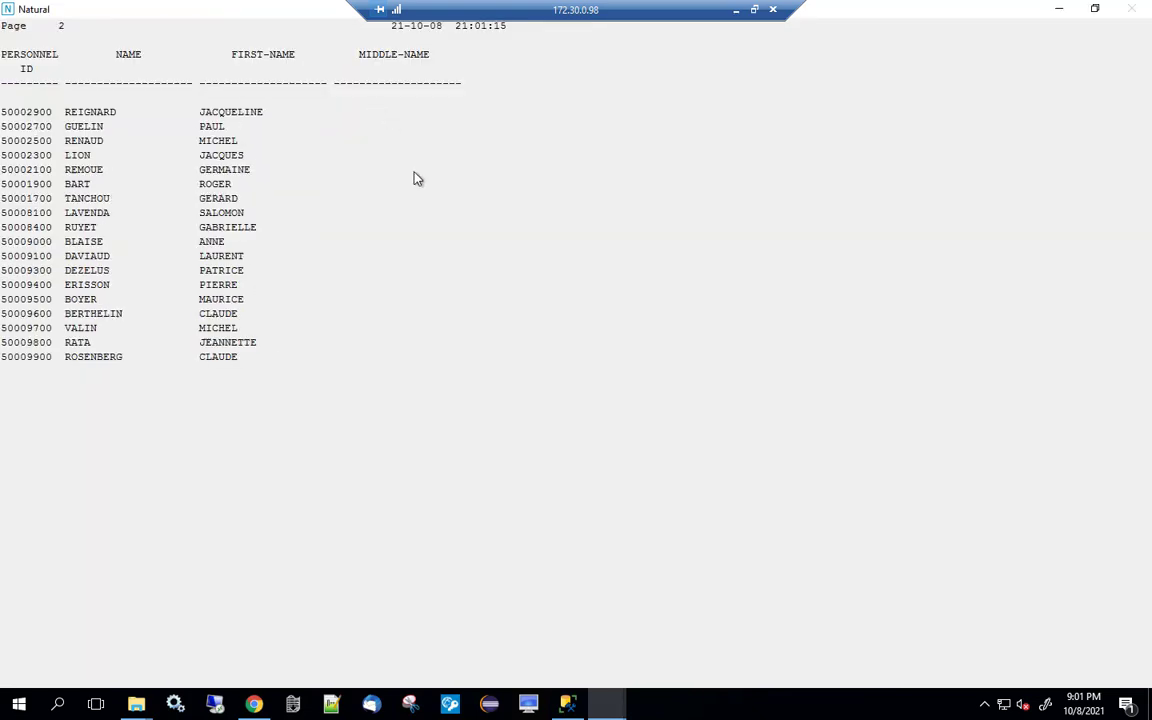
key("Return")
key("Return")
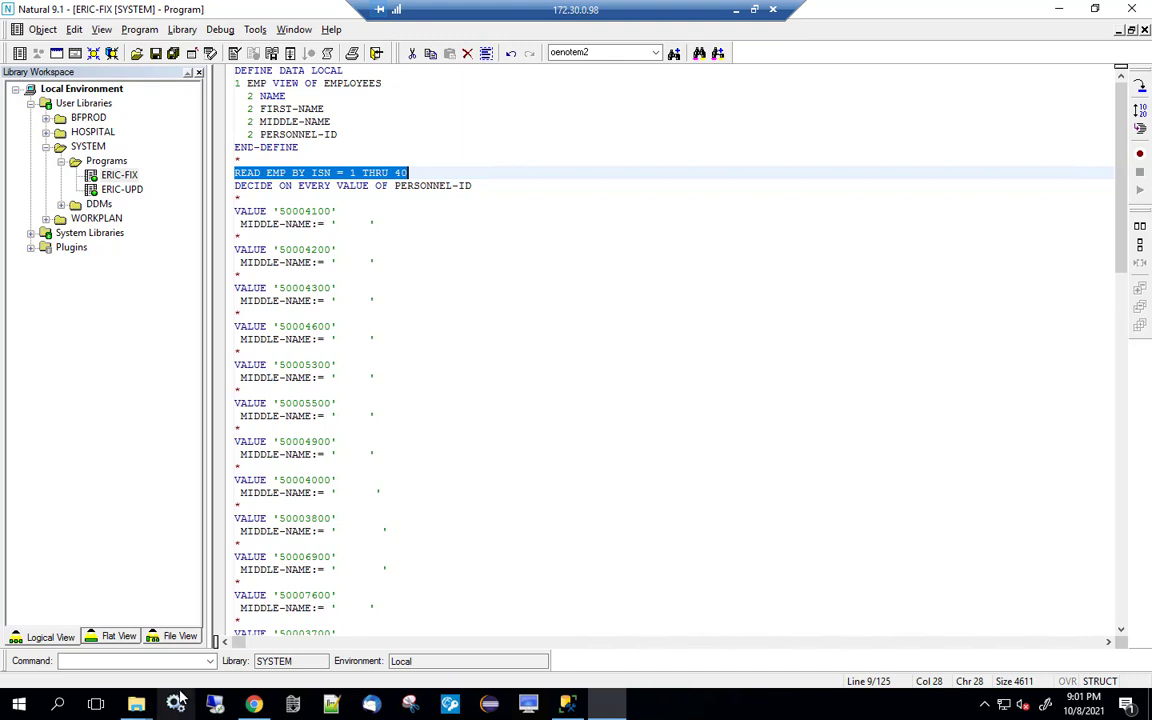
left_click(253, 705)
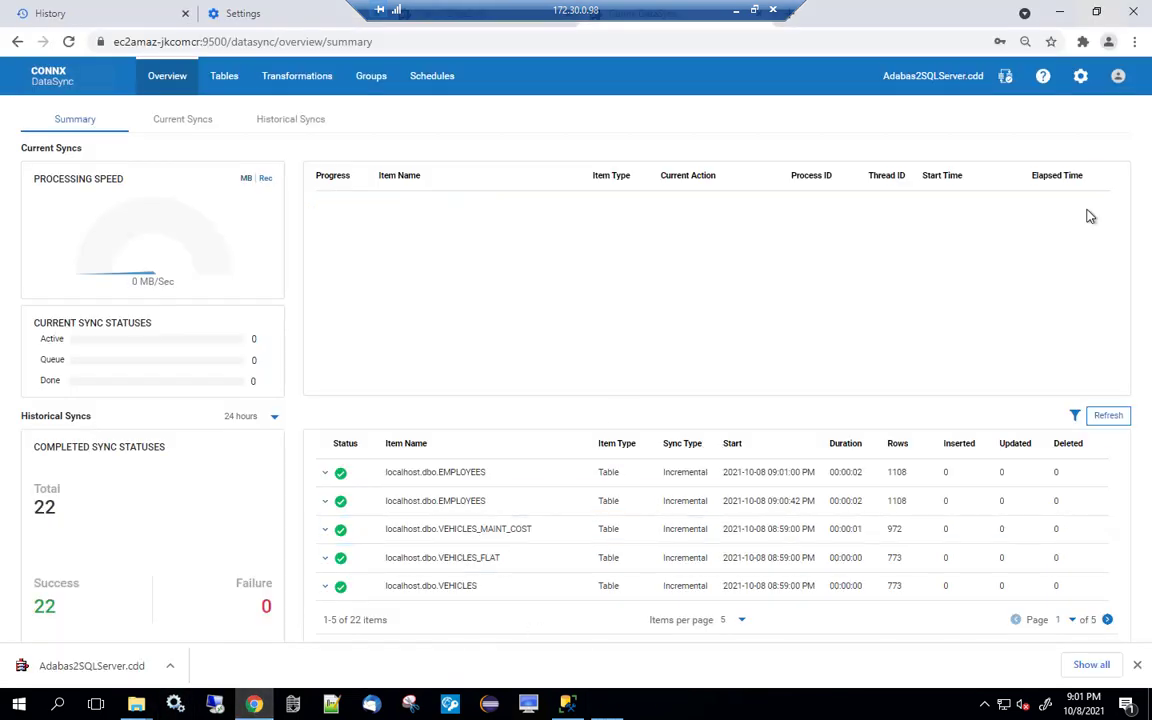
Refresh the Overview sync history repeatedly while waiting for the next scheduled EMPLOYEES run.
left_click(1113, 422)
left_click(1114, 422)
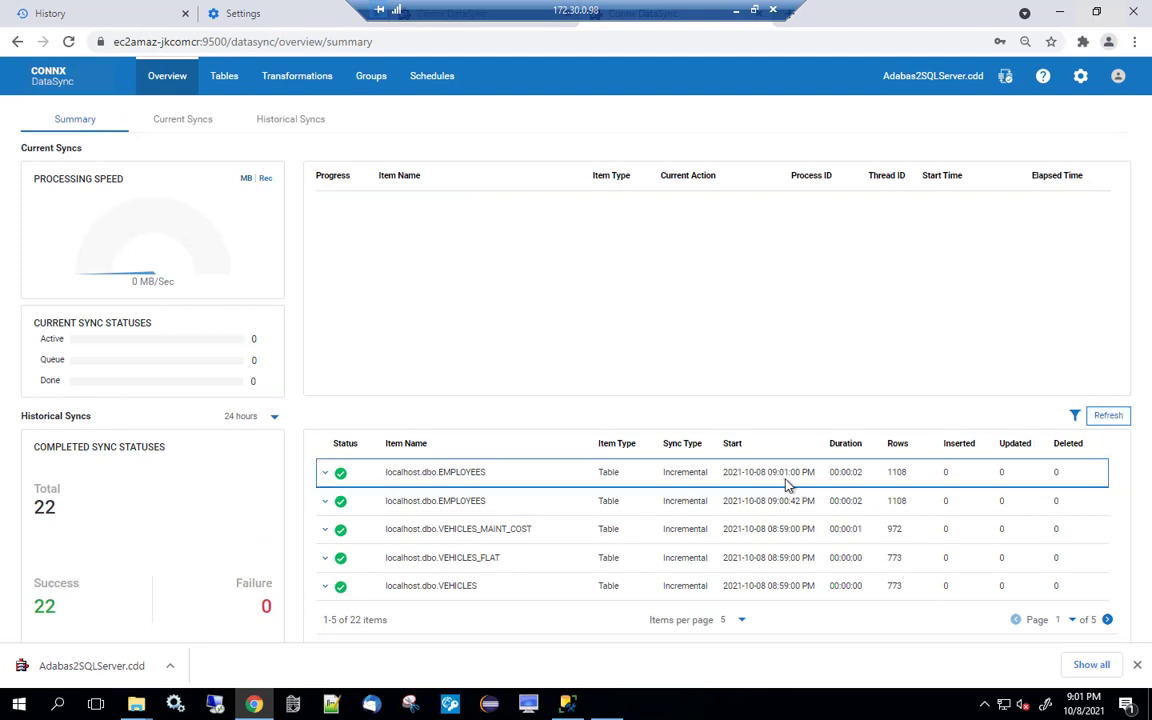
left_click(1104, 428)
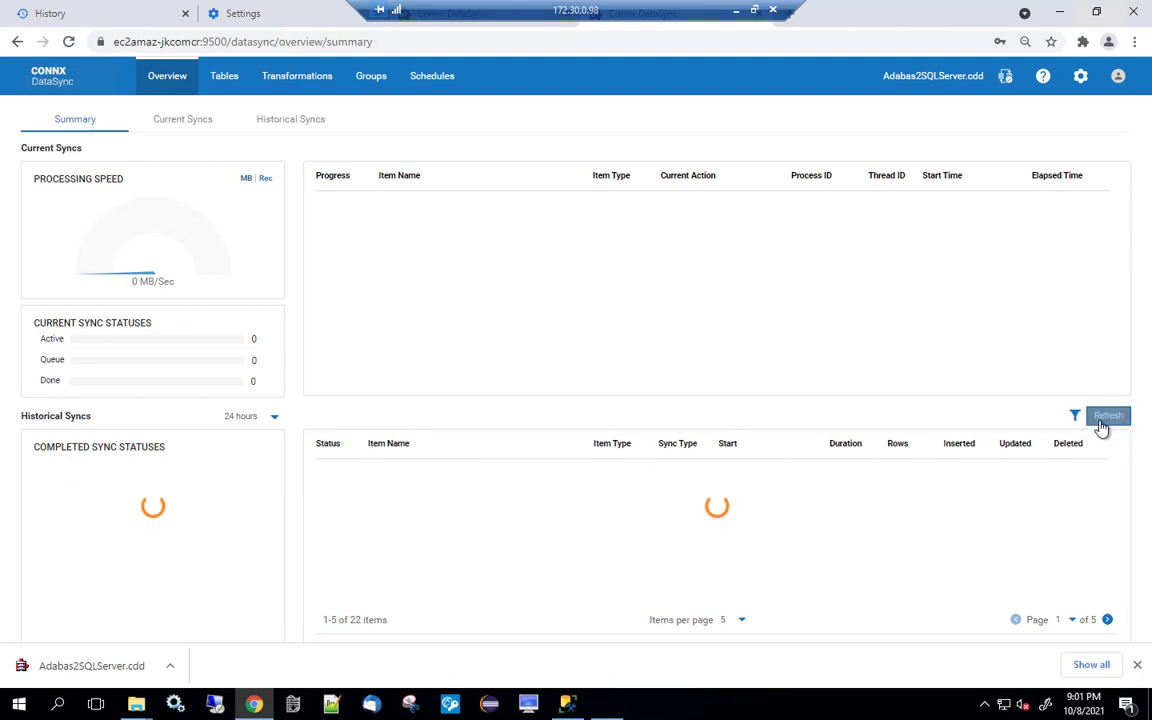
left_click(1103, 428)
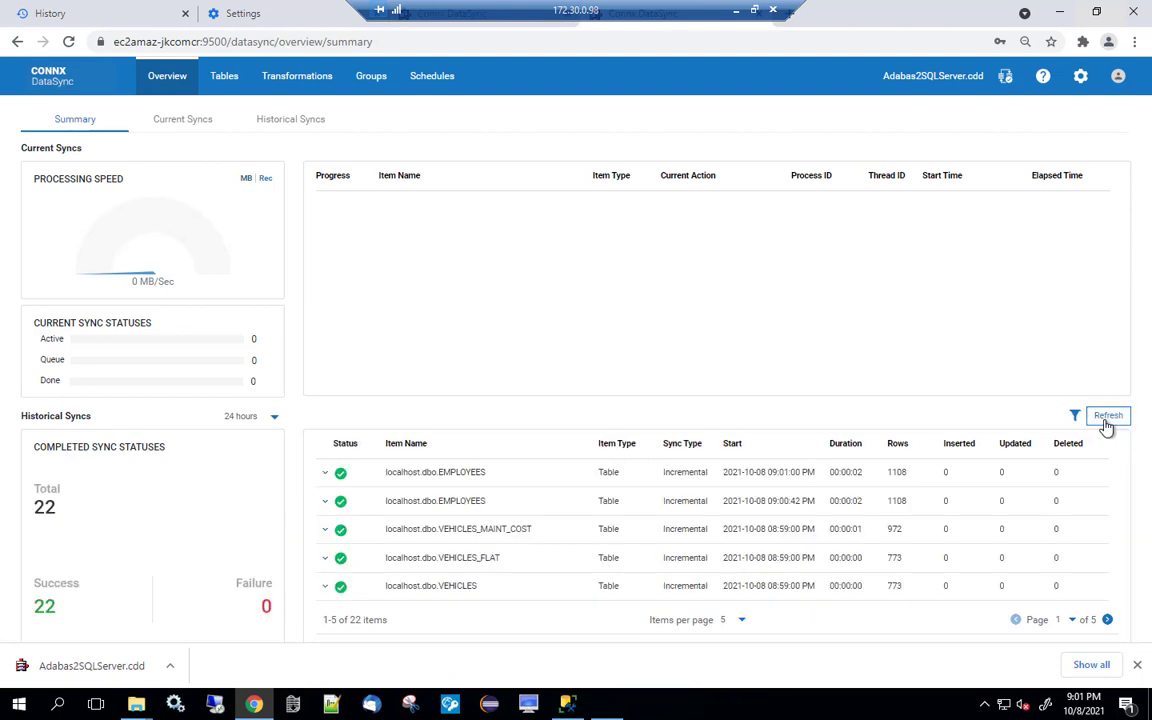
left_click(1106, 427)
left_click(1110, 418)
left_click(1112, 418)
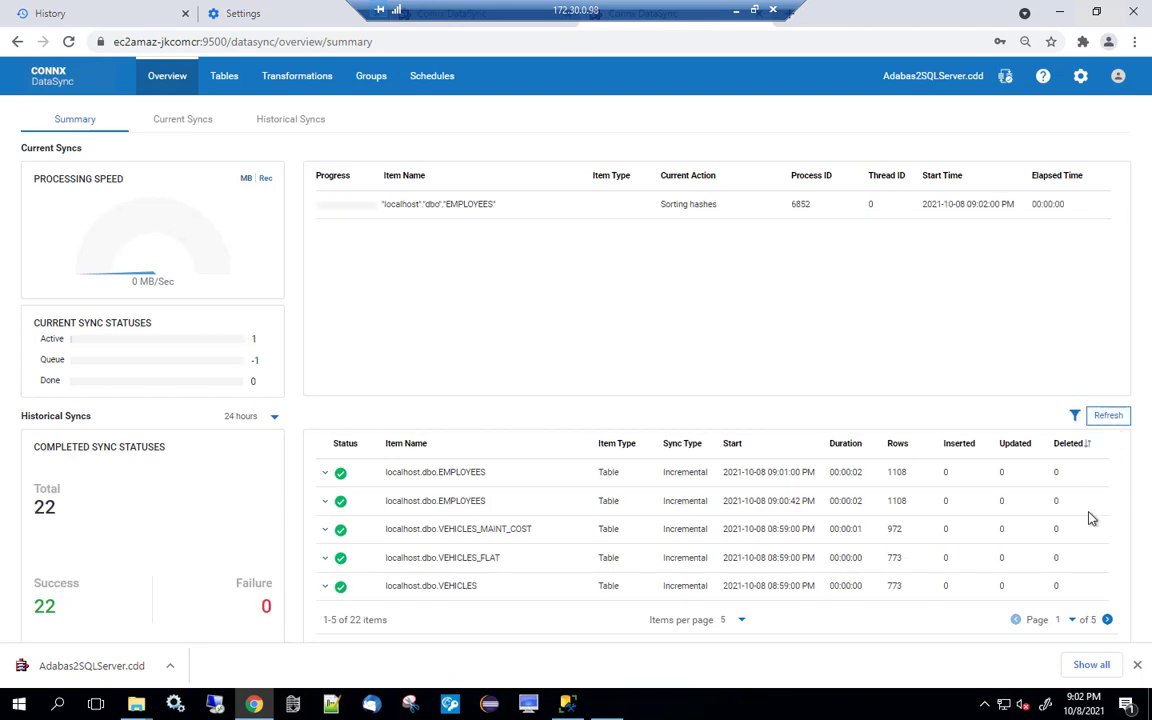
Locate the 09:02:01 PM EMPLOYEES run showing 32 updates and 1 deletion.
left_click(1108, 620)
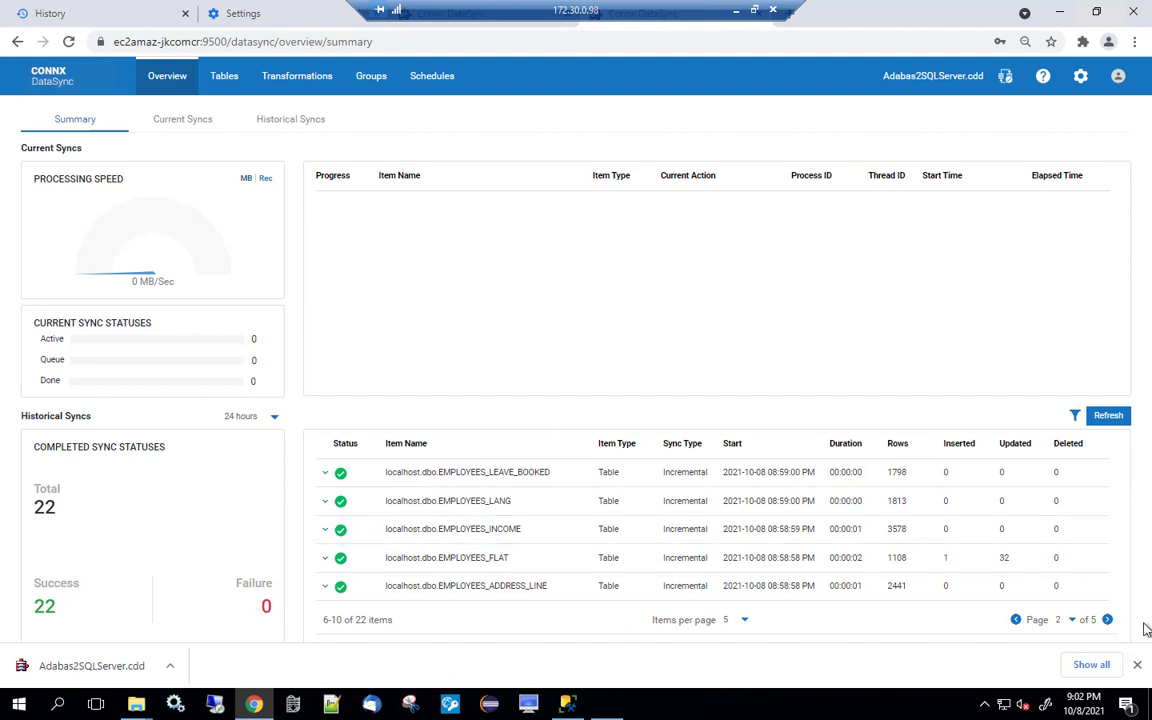
left_click(1016, 621)
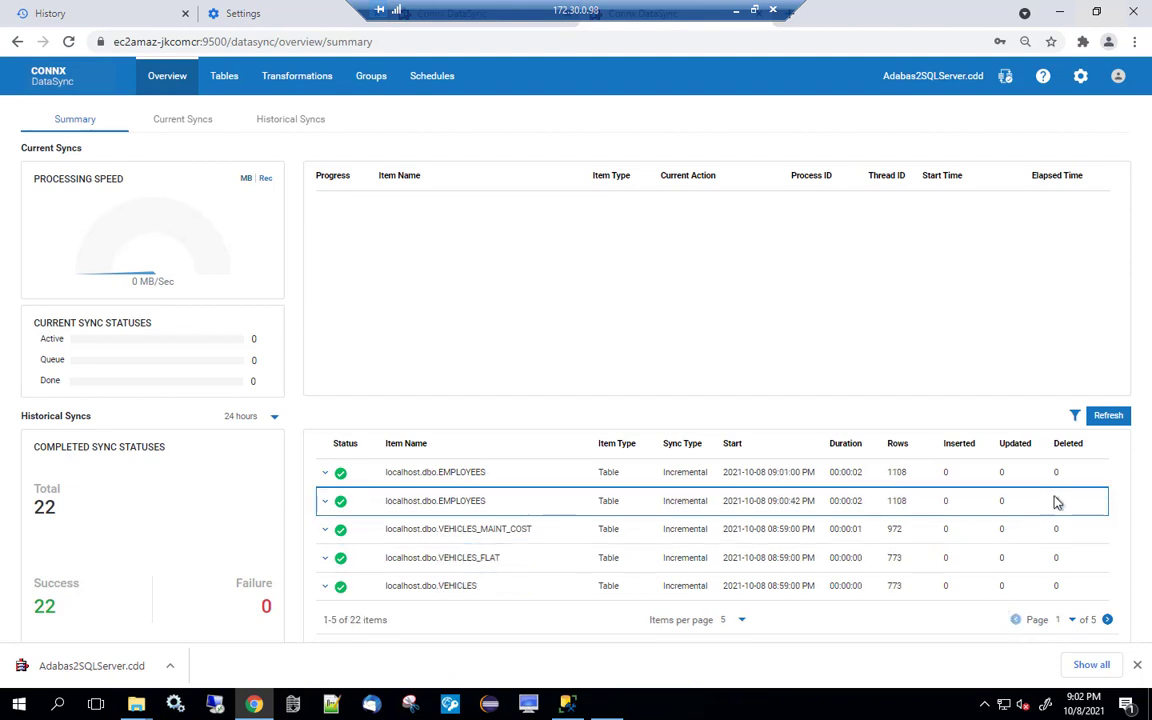
left_click(1118, 417)
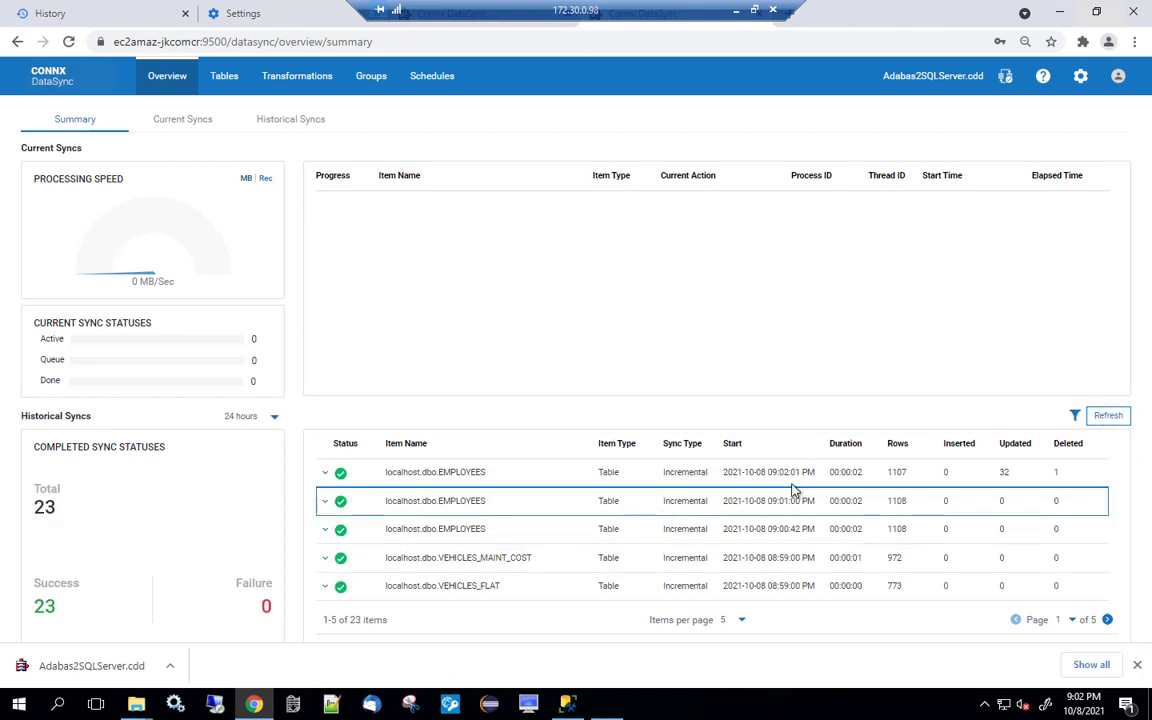
left_click_drag(789, 472, 995, 487)
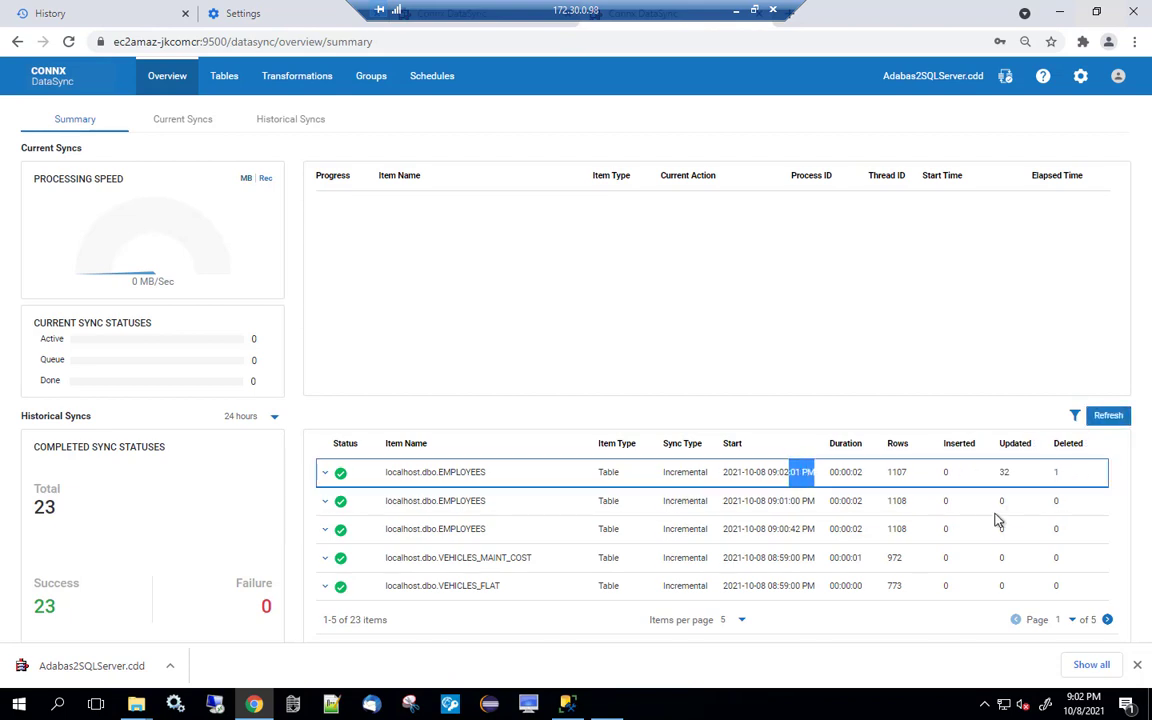
left_click(567, 706)
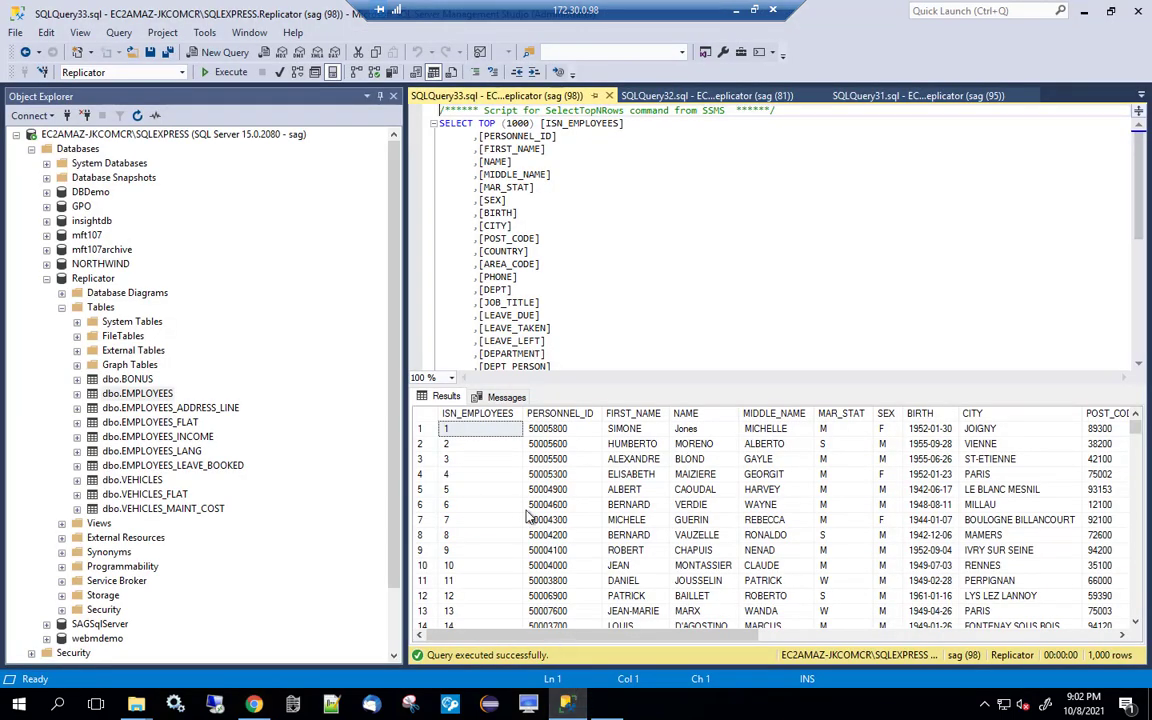
Select the top 1000 rows of Replicator dbo.EMPLOYEES to show NULL middle names, then leave the remote session.
right_click(135, 393)
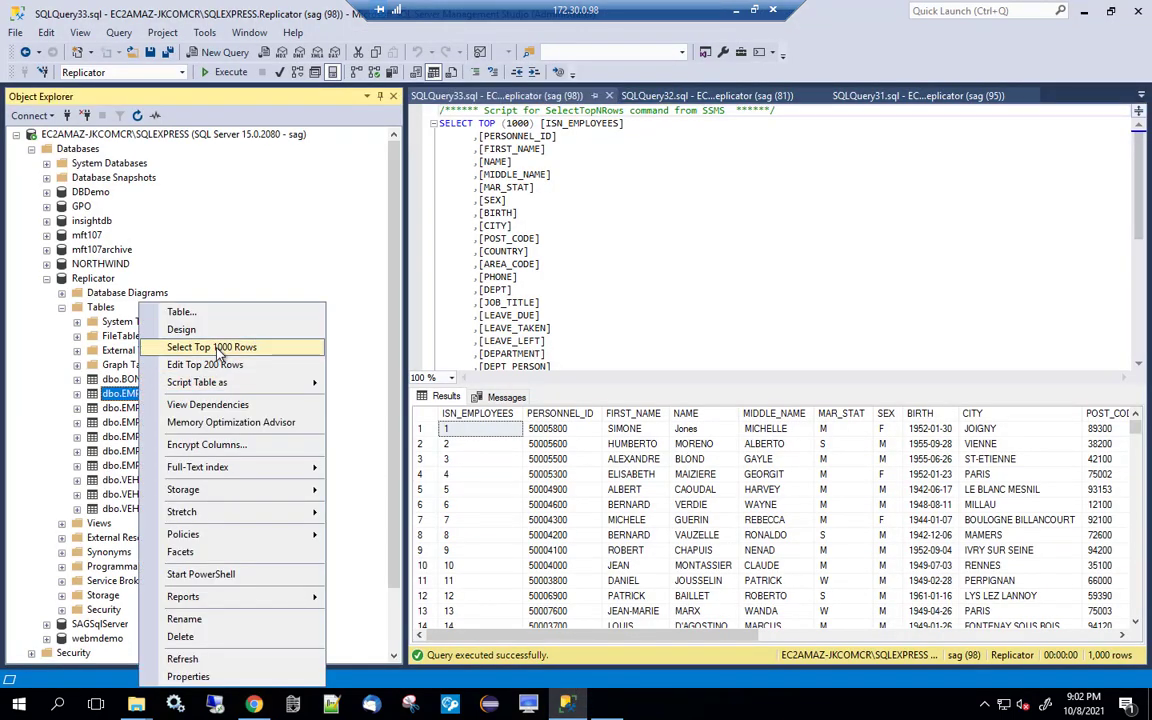
left_click(215, 347)
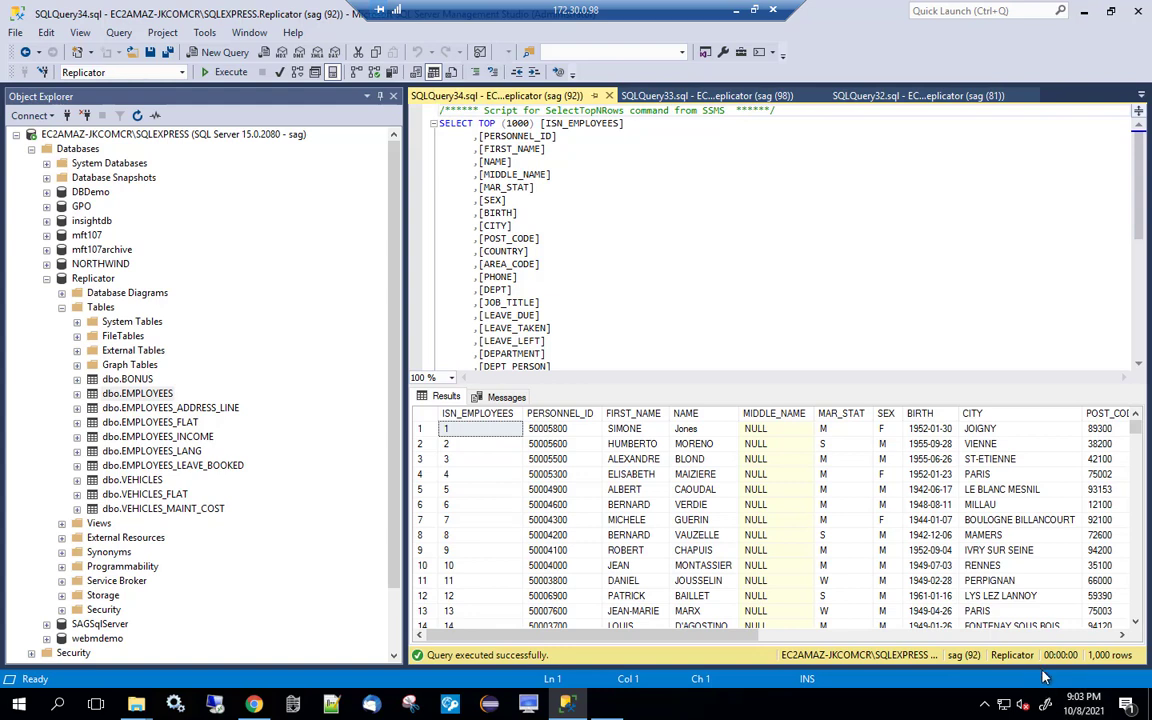
key("alt")
left_click(737, 11)
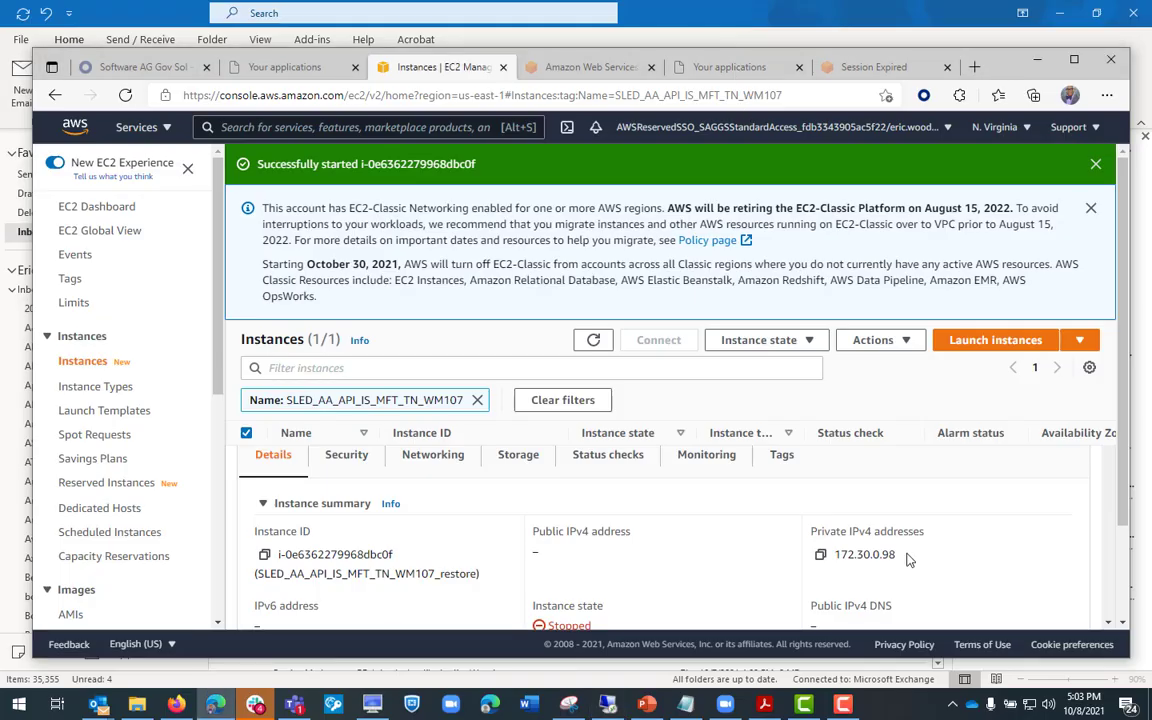
left_click(843, 704)
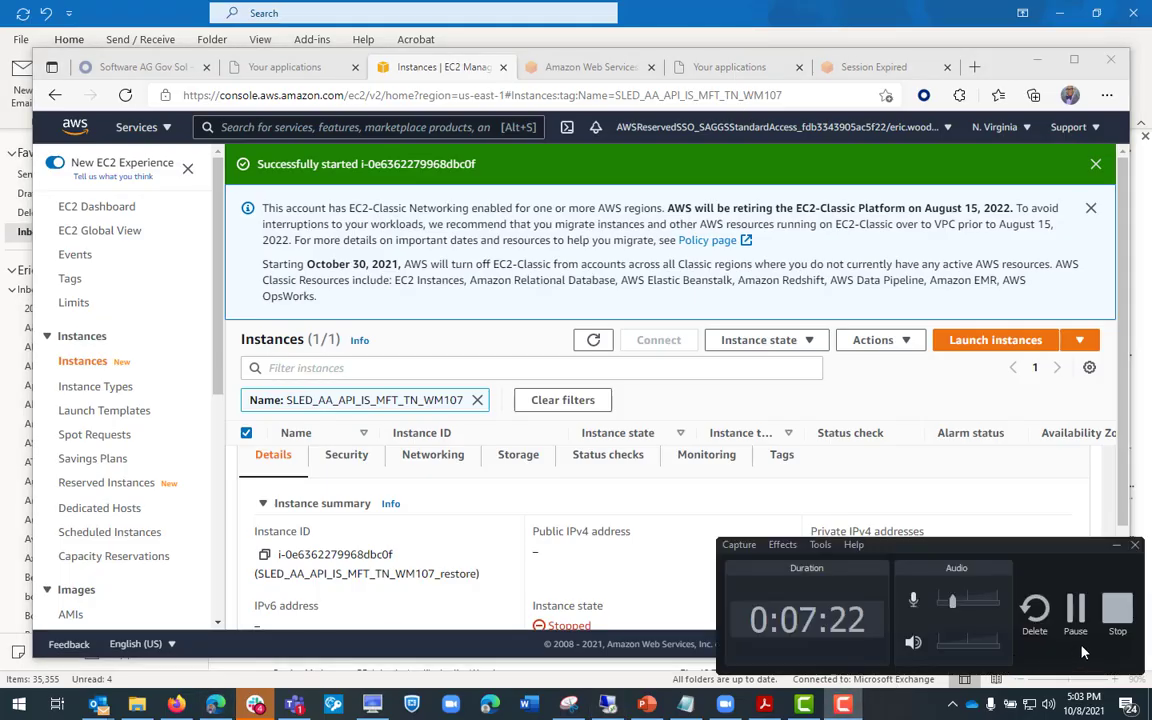